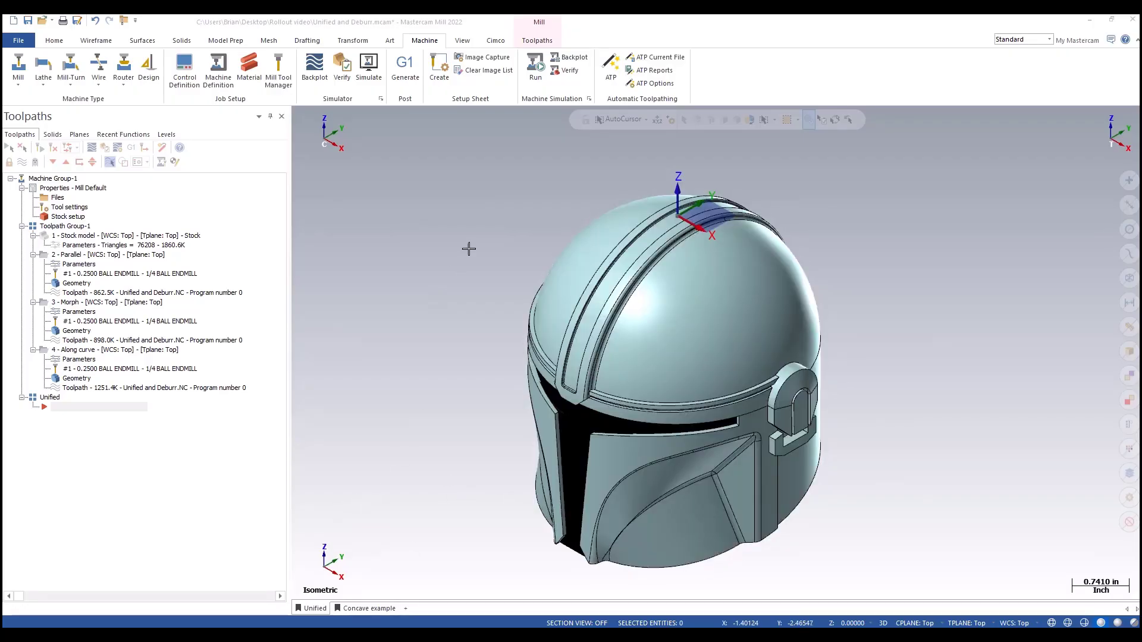
- Show the Toolpaths ribbon and expand the Multiaxis gallery of Pattern and Application toolpaths
{"action": "left_click", "coordinate": [530, 40]}
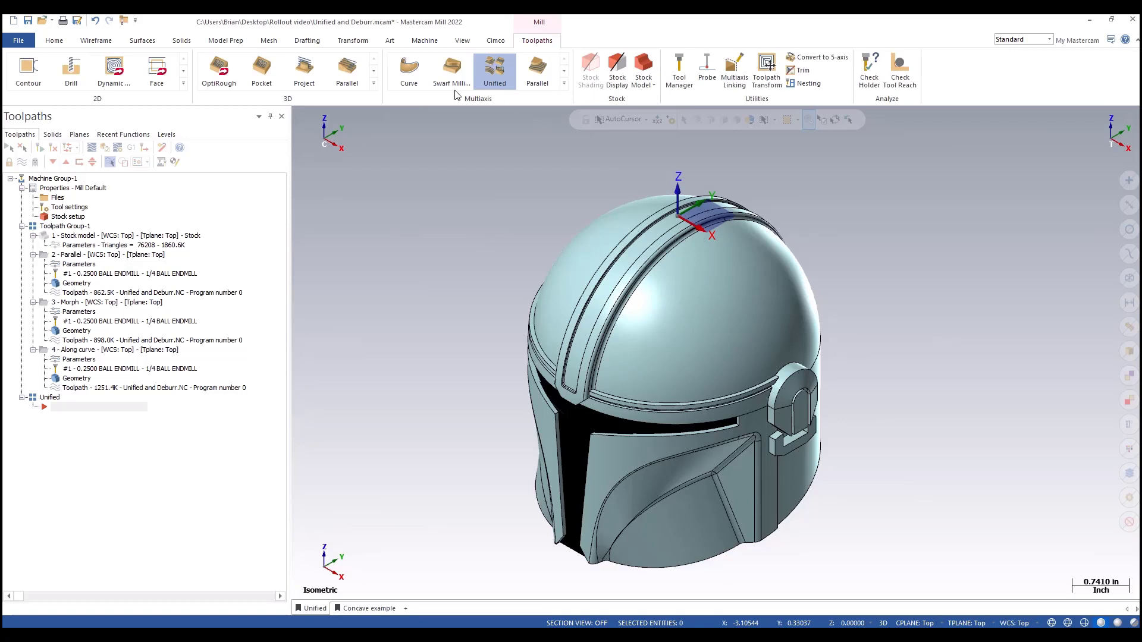
{"action": "left_click", "coordinate": [564, 83]}
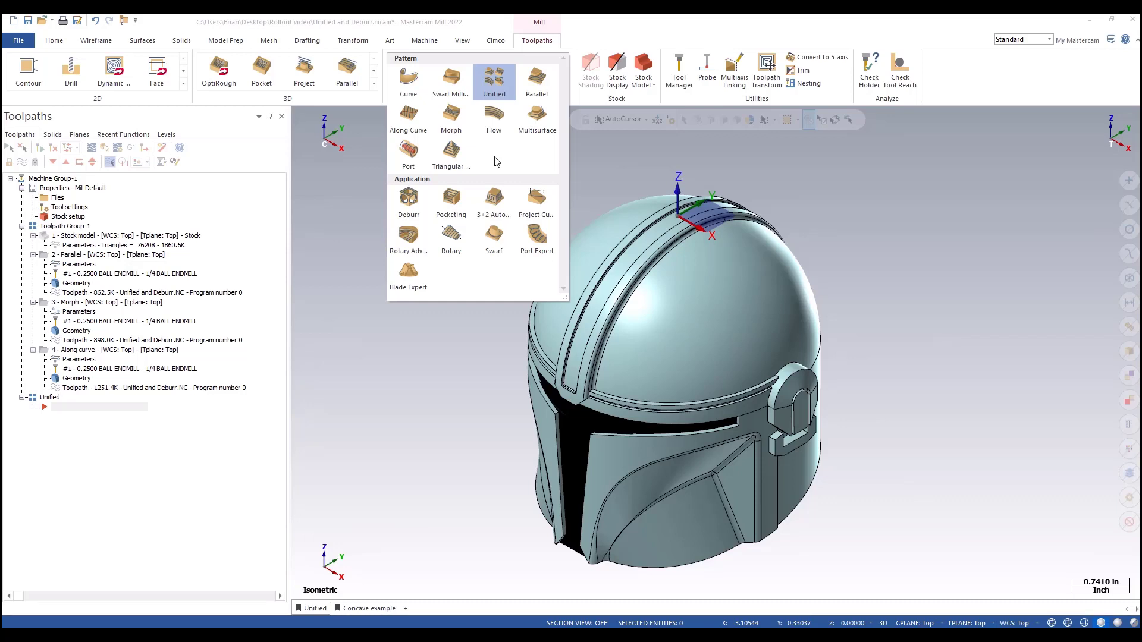
{"action": "left_click", "coordinate": [491, 305]}
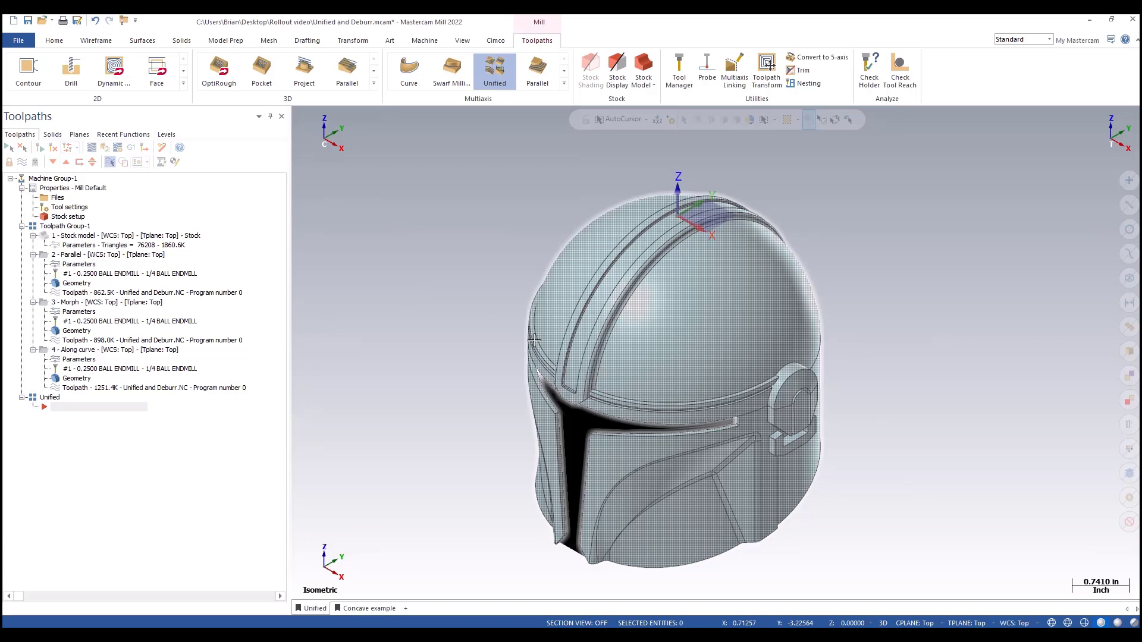
{"action": "left_click", "coordinate": [82, 255]}
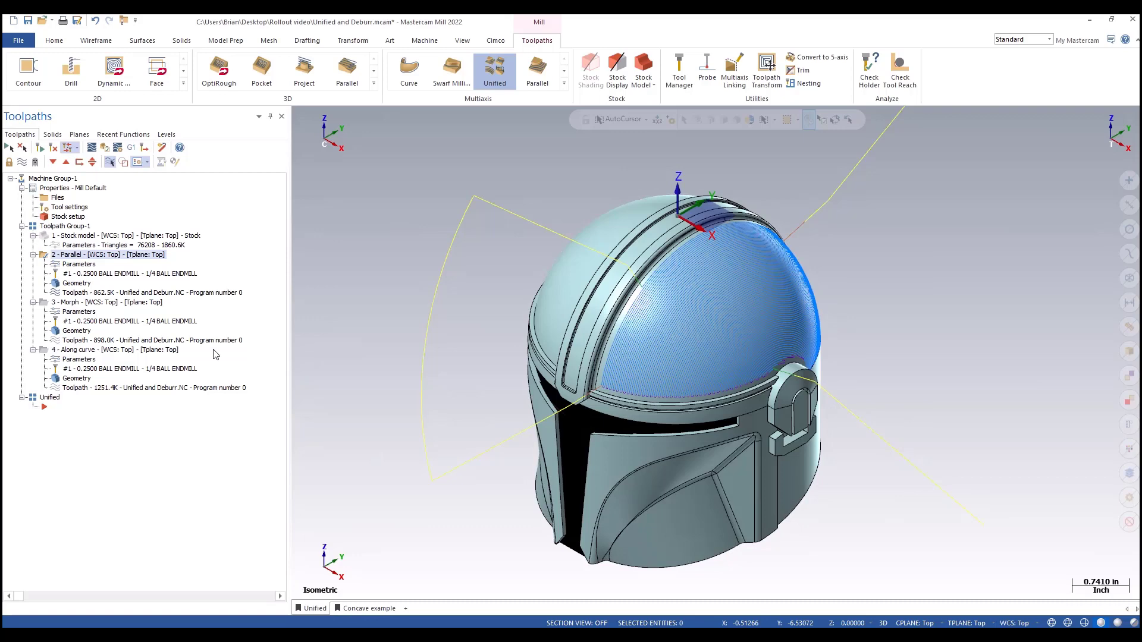
{"action": "left_click", "coordinate": [68, 304]}
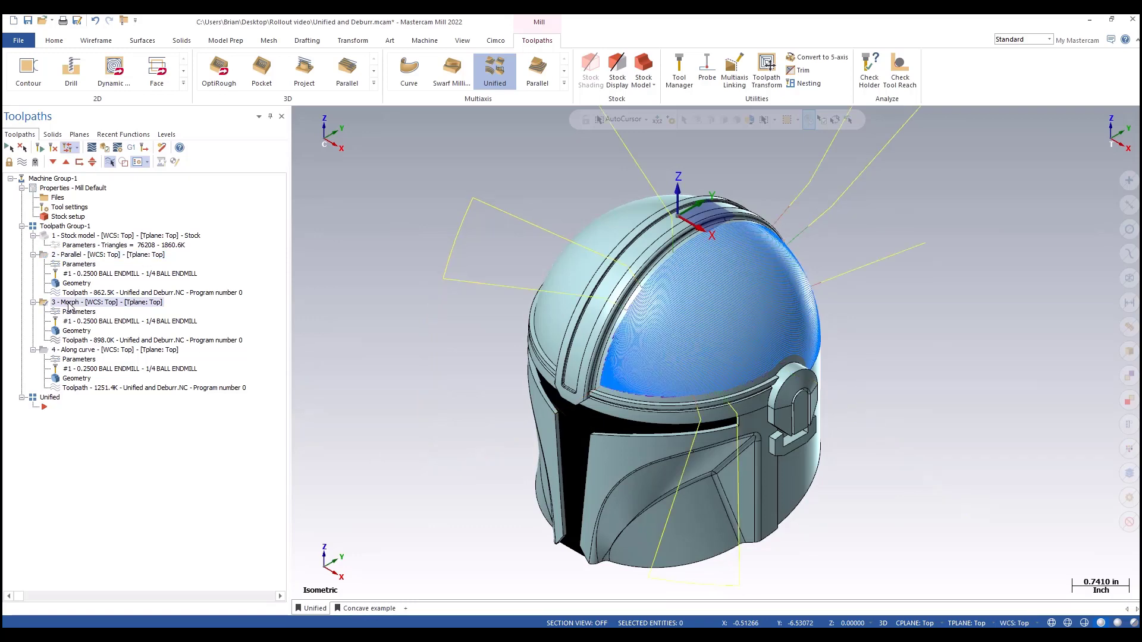
{"action": "scroll", "coordinate": [605, 393], "scroll_direction": "up", "scroll_amount": 4}
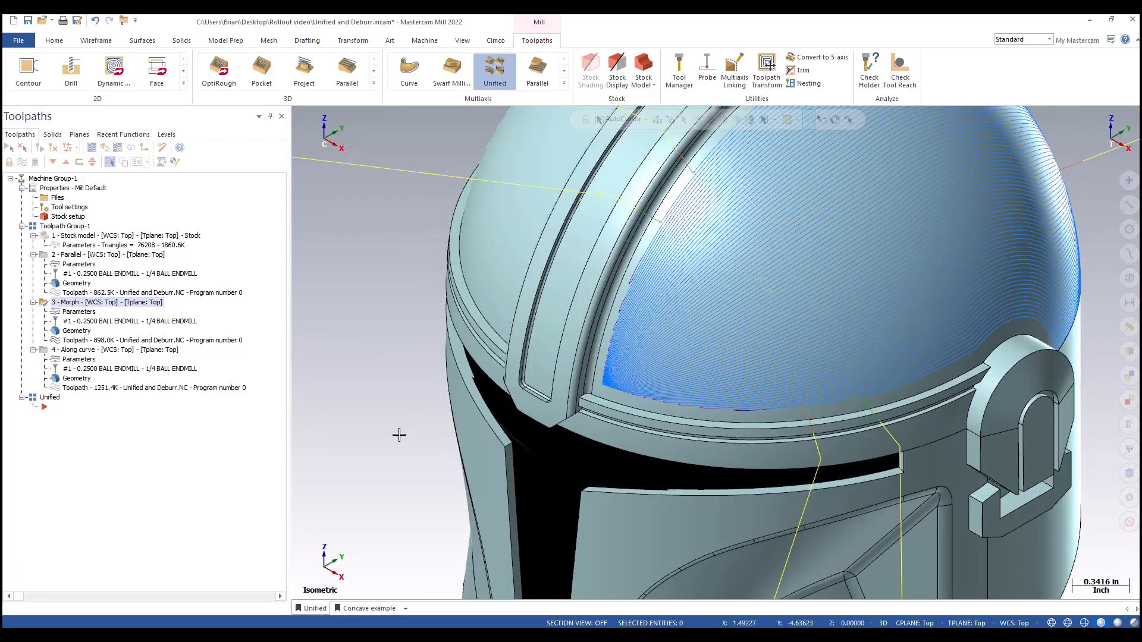
{"action": "scroll", "coordinate": [521, 375], "scroll_direction": "down", "scroll_amount": 4}
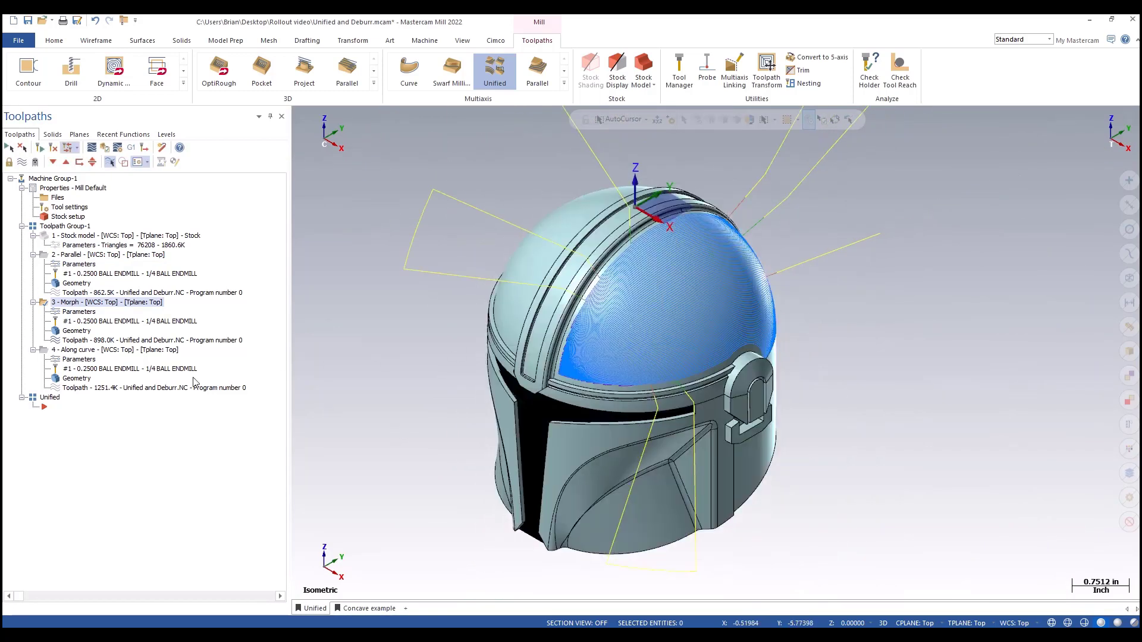
{"action": "left_click", "coordinate": [69, 350]}
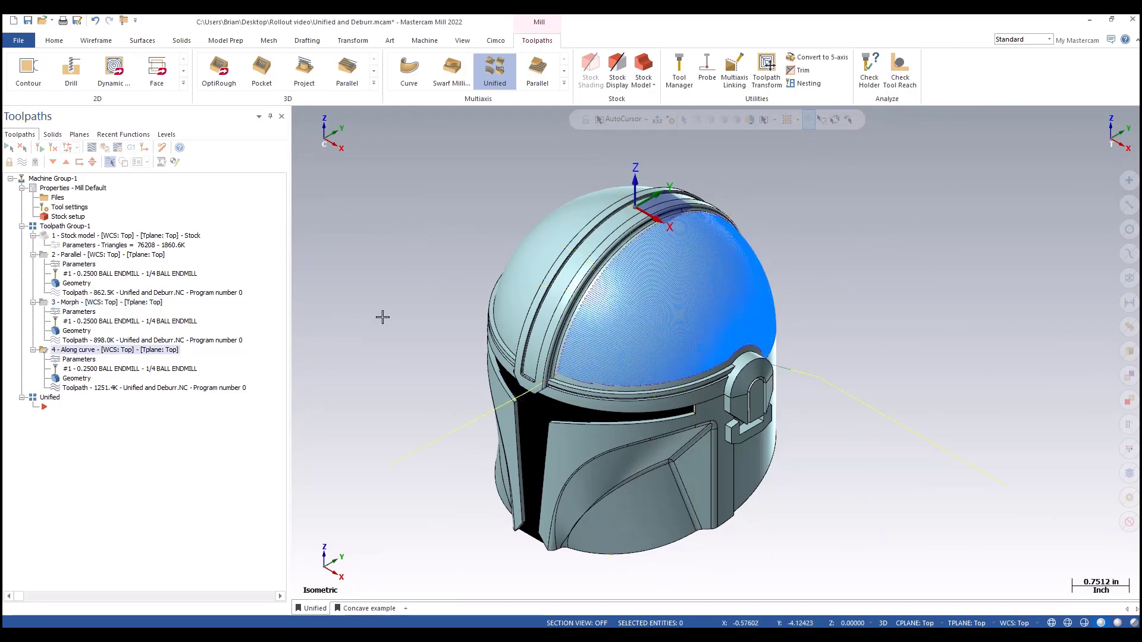
{"action": "middle_click_drag", "start_coordinate": [982, 281], "coordinate": [955, 300]}
{"action": "scroll", "coordinate": [981, 357], "scroll_direction": "up", "scroll_amount": 3}
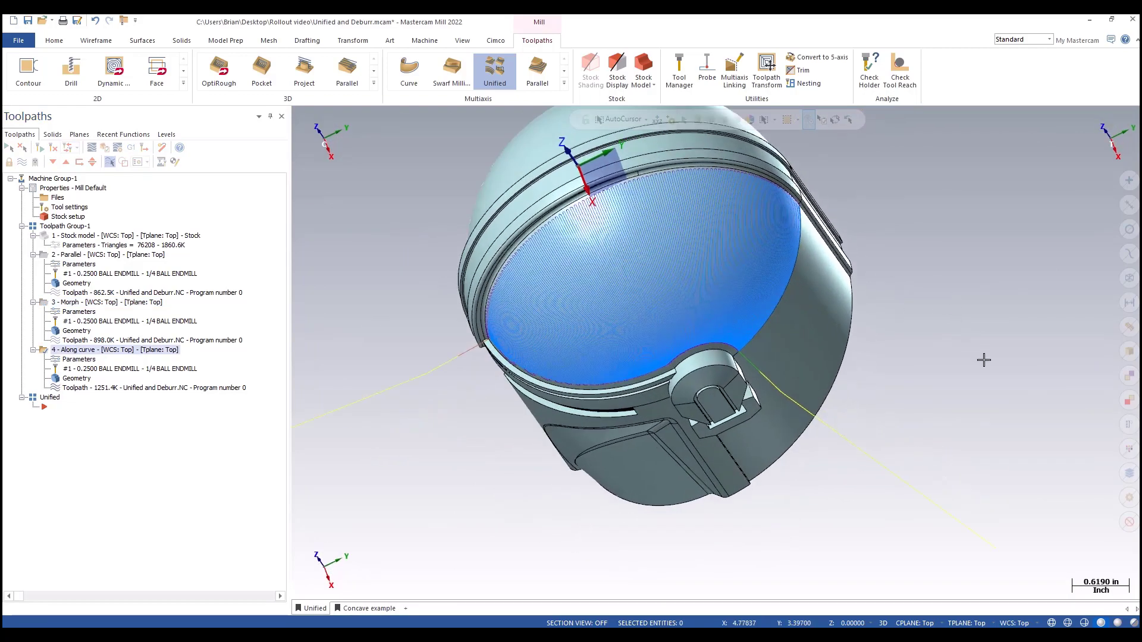
{"action": "middle_click_drag", "start_coordinate": [1003, 338], "coordinate": [1011, 295]}
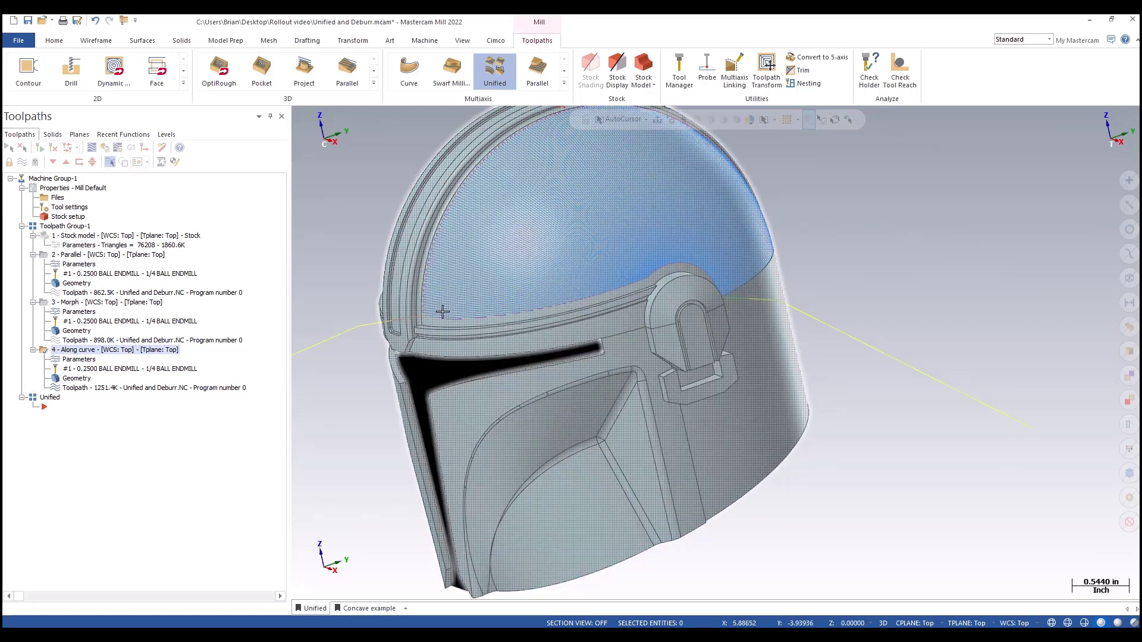
{"action": "scroll", "coordinate": [509, 312], "scroll_direction": "down", "scroll_amount": 2}
{"action": "middle_click_drag", "start_coordinate": [1047, 492], "coordinate": [891, 507]}
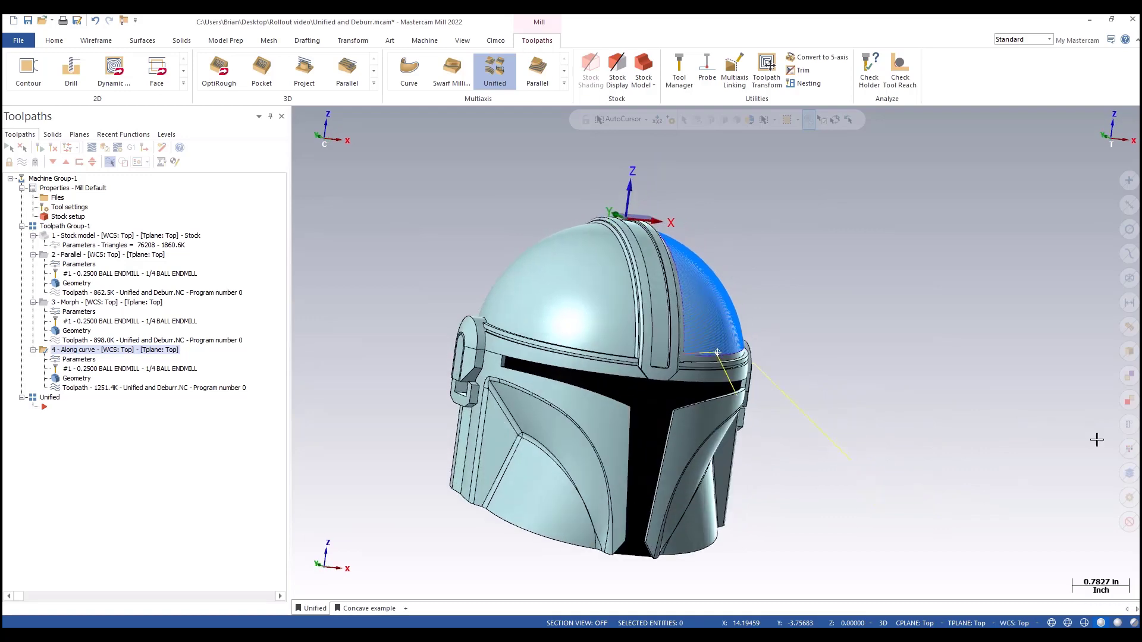
{"action": "left_click", "coordinate": [59, 410]}
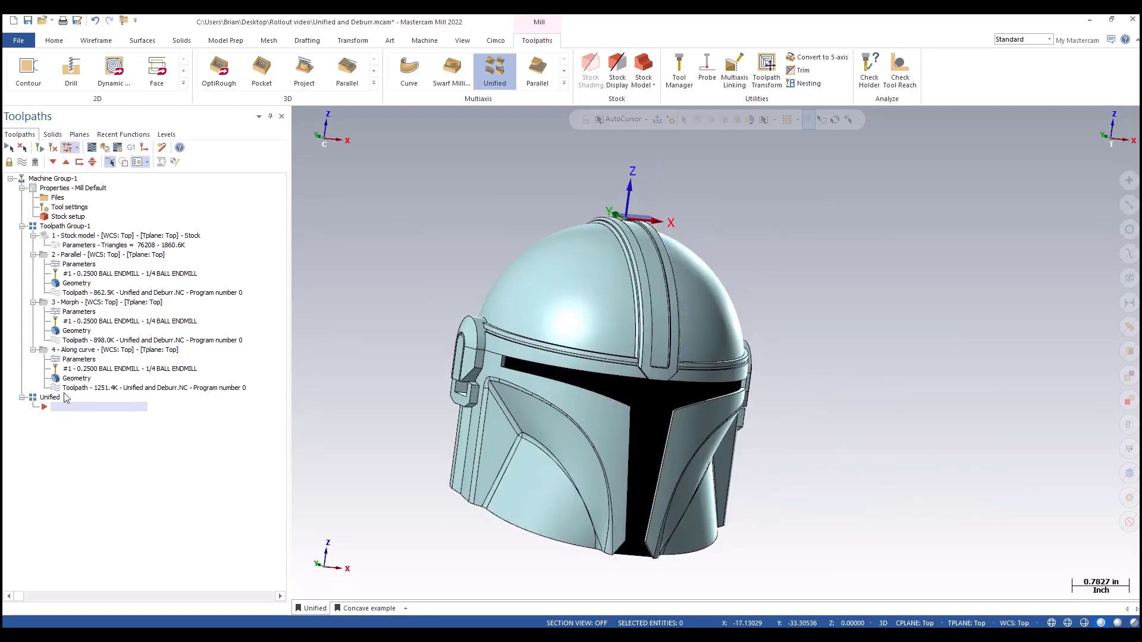
- Start a Unified multiaxis toolpath and add an Automatic cut pattern row, listing its styles
{"action": "left_click", "coordinate": [494, 74]}
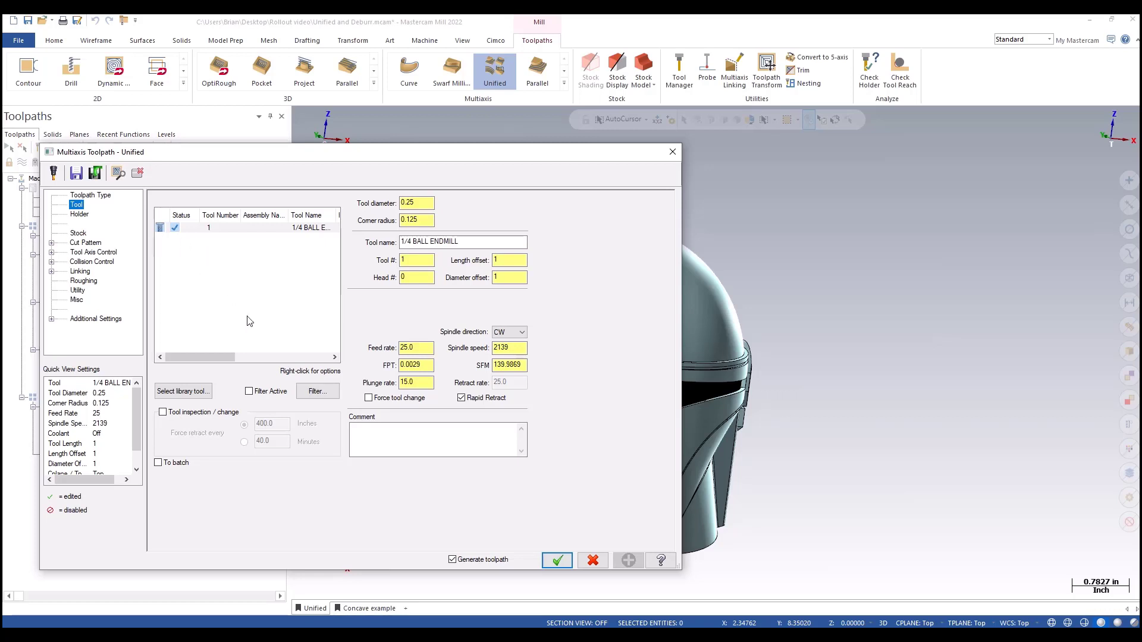
{"action": "left_click", "coordinate": [75, 243]}
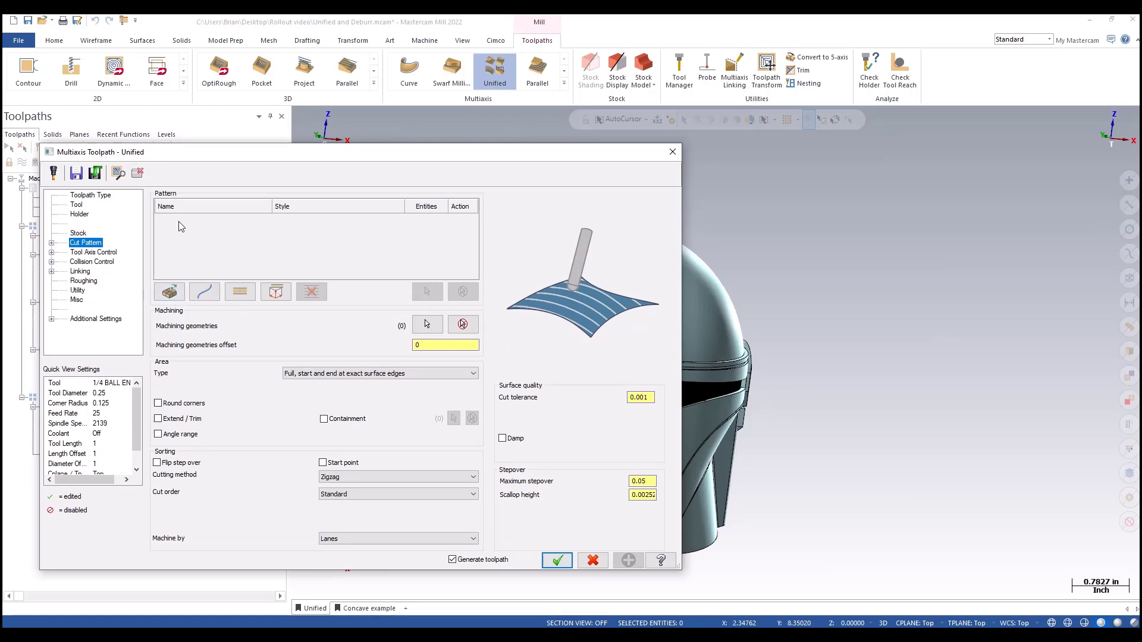
{"action": "left_click", "coordinate": [169, 292]}
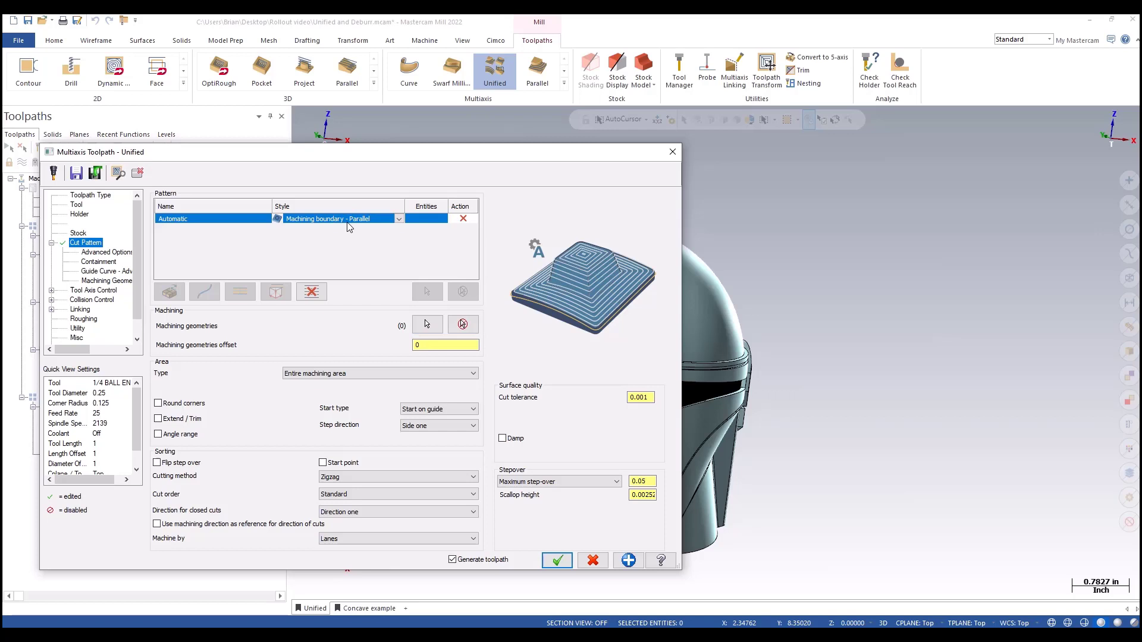
{"action": "left_click", "coordinate": [398, 220]}
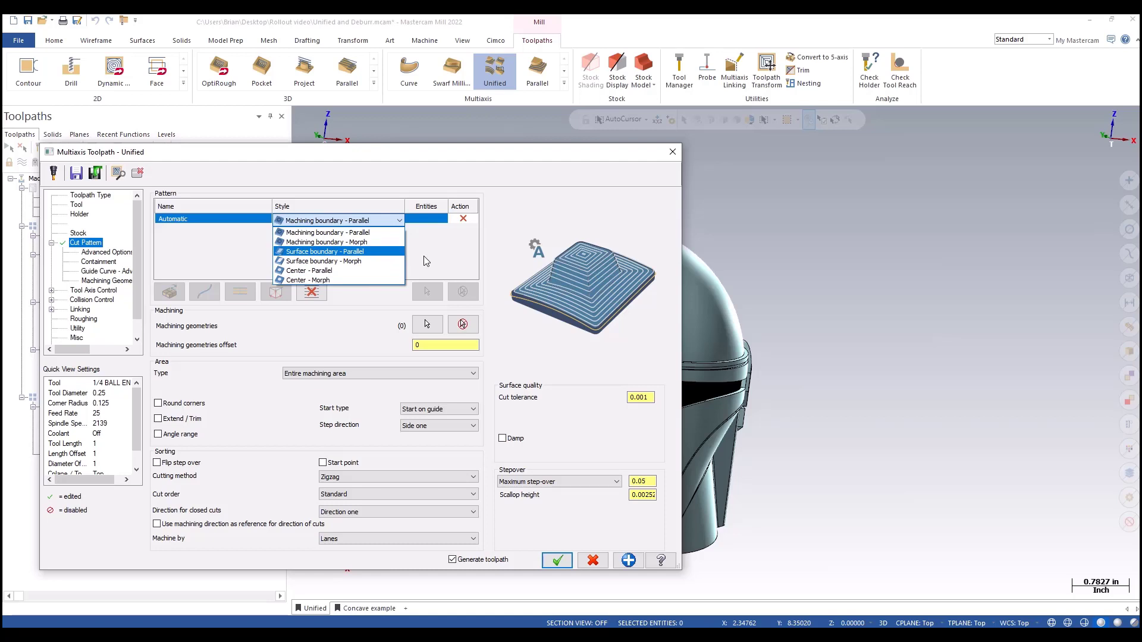
- Keep the Machining boundary - Parallel style, select the helmet's dome face, and edit the maximum step-over
{"action": "left_click", "coordinate": [376, 234]}
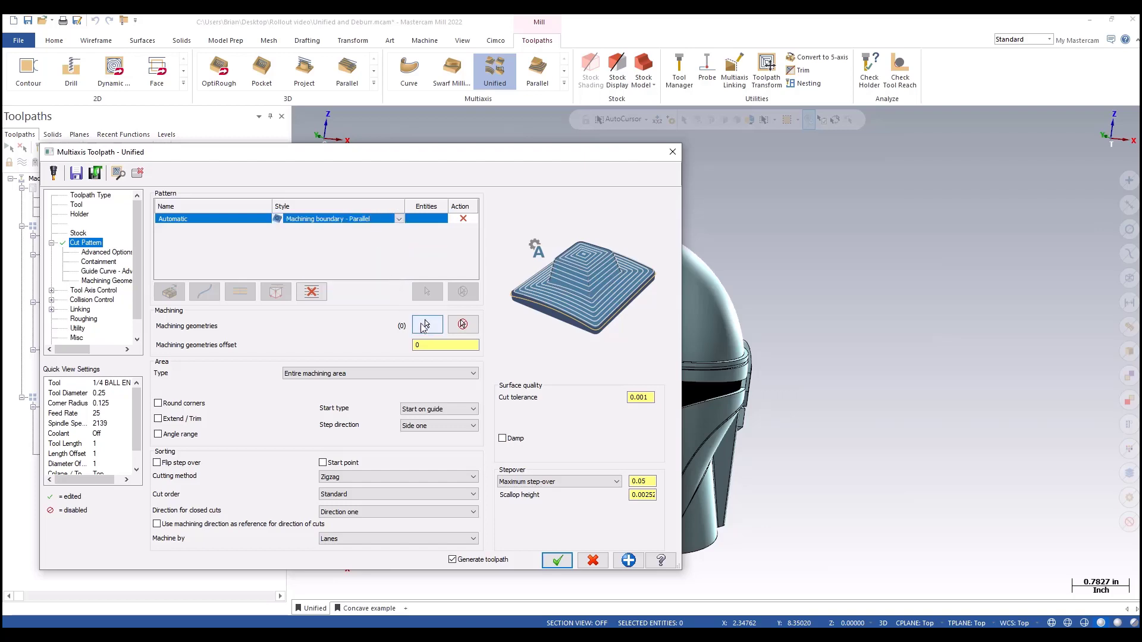
{"action": "left_click", "coordinate": [426, 324]}
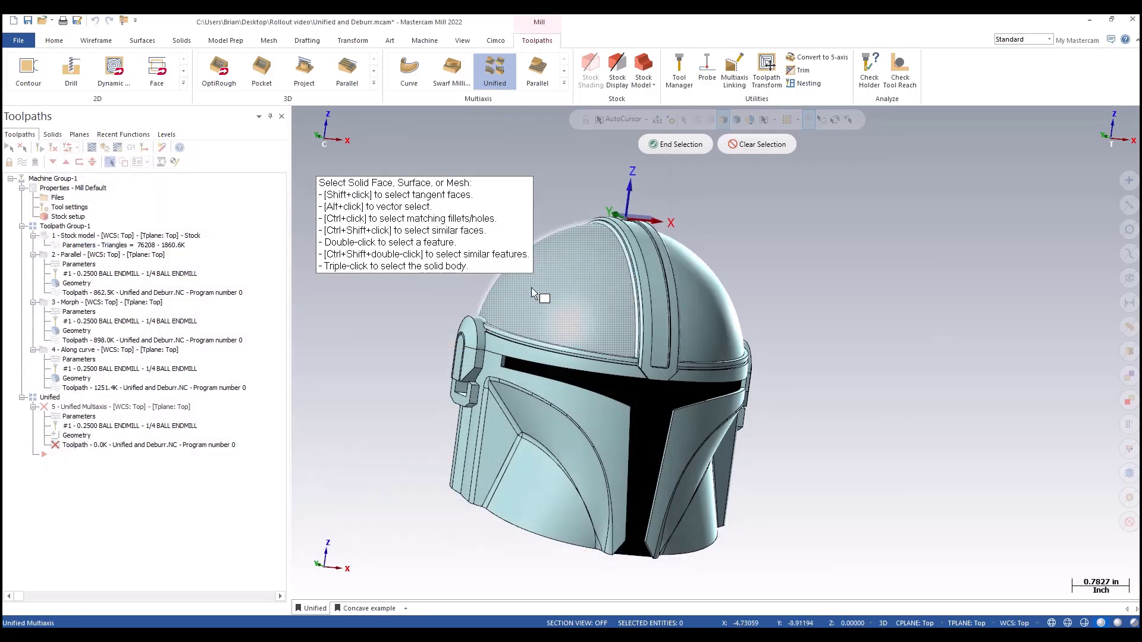
{"action": "middle_click_drag", "start_coordinate": [717, 339], "coordinate": [660, 332]}
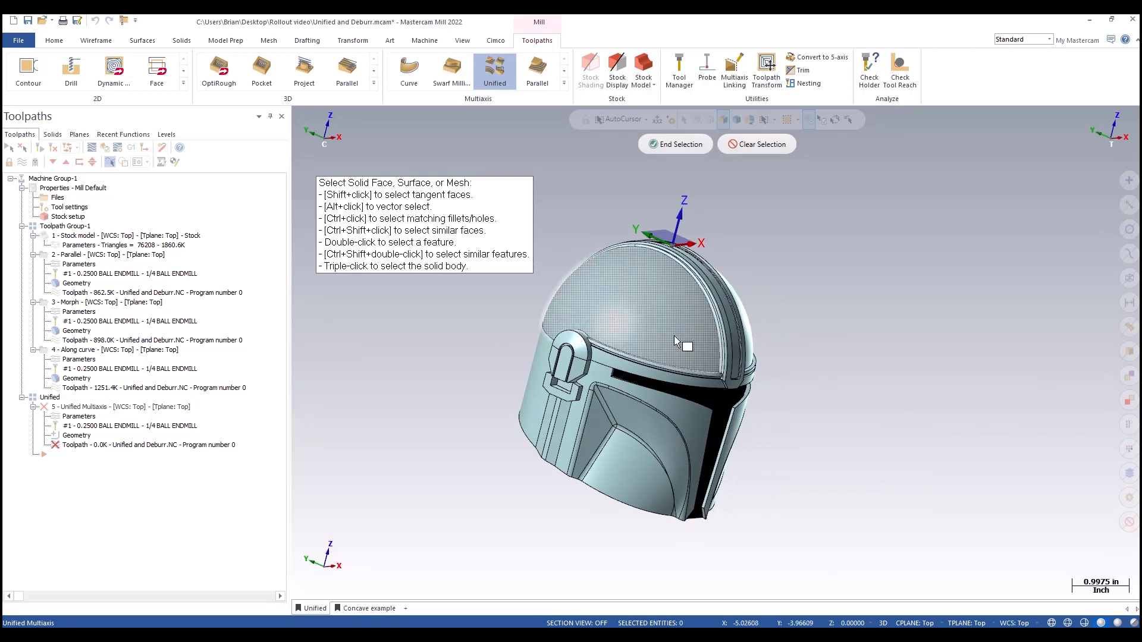
{"action": "scroll", "coordinate": [660, 332], "scroll_direction": "up", "scroll_amount": 2}
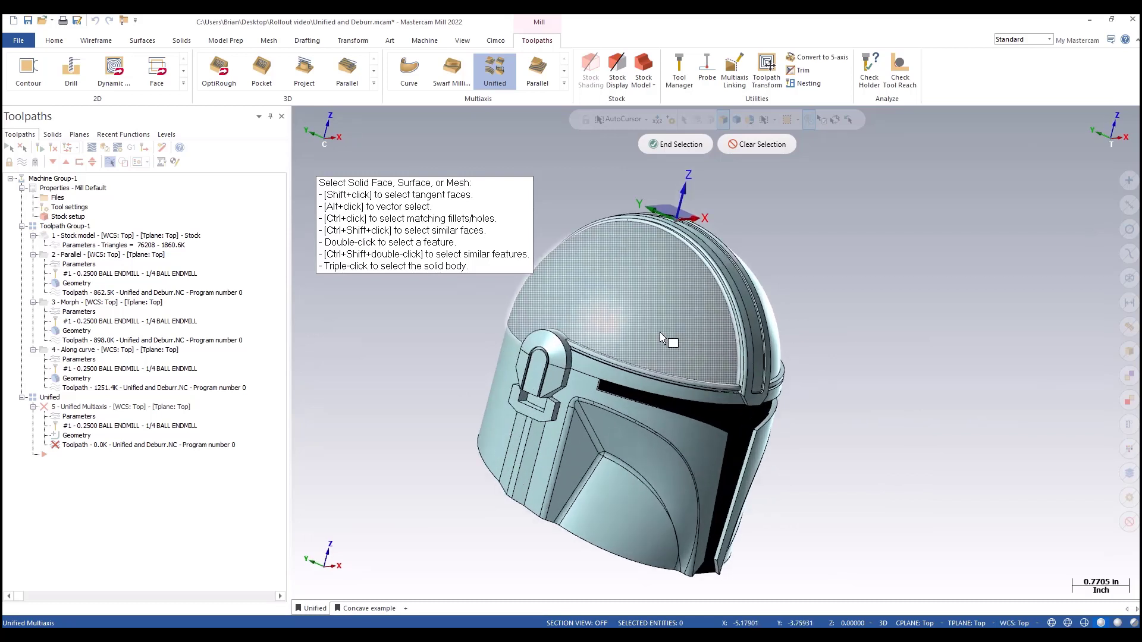
{"action": "left_click", "coordinate": [650, 299]}
{"action": "left_click", "coordinate": [665, 151]}
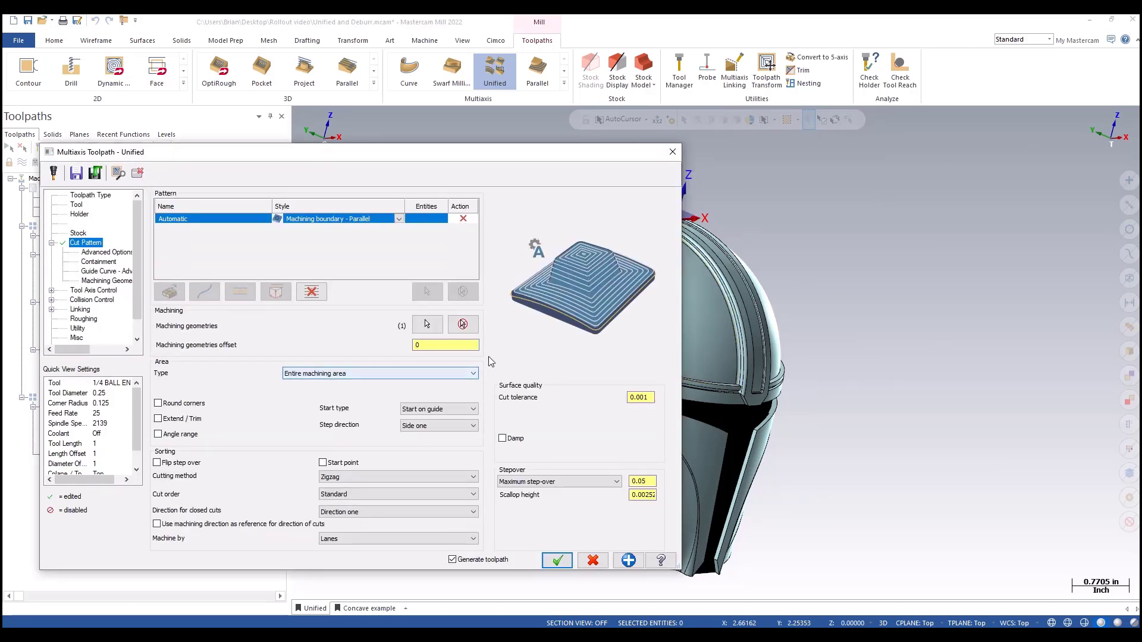
{"action": "left_click", "coordinate": [644, 480]}
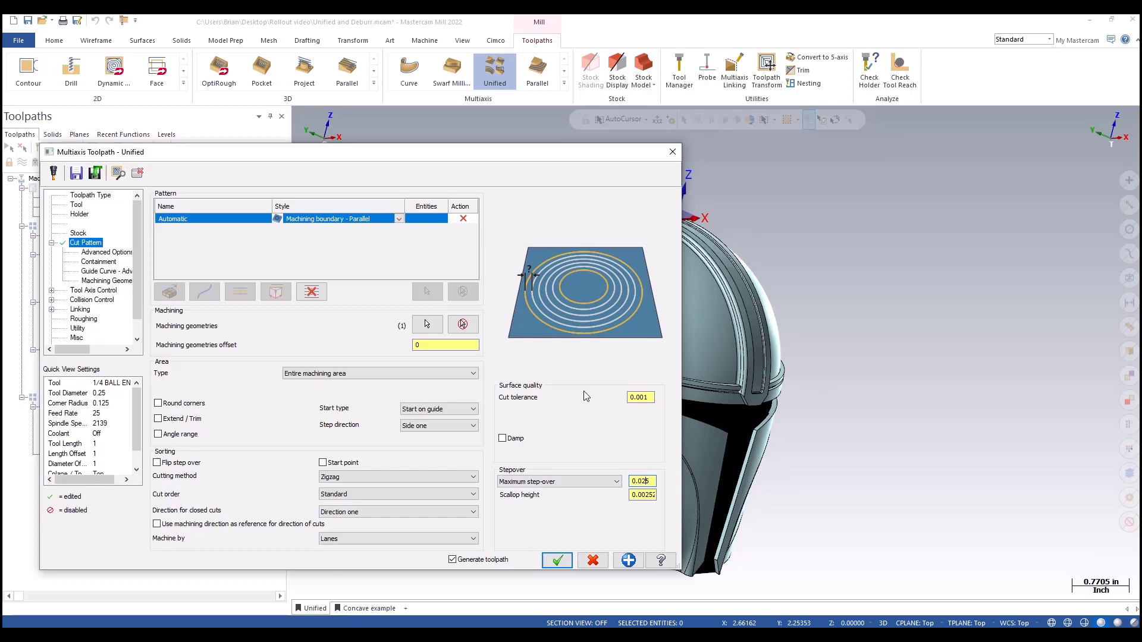
- Check Shoulder and Shank collisions against the whole helmet as avoidance geometry, then create operation 5
{"action": "left_click", "coordinate": [109, 291]}
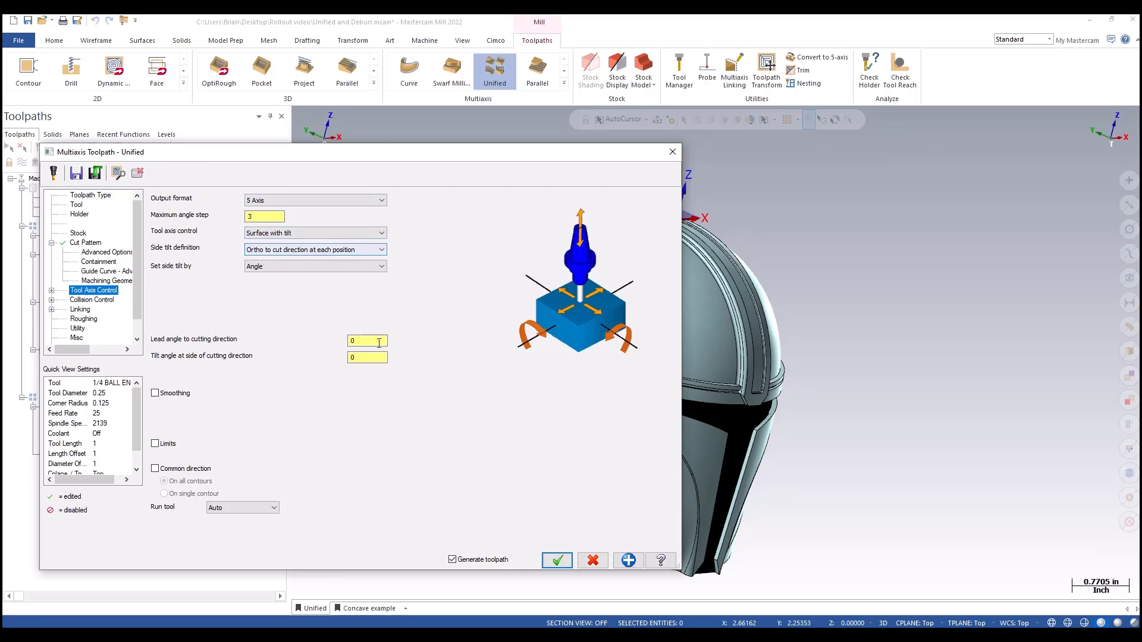
{"action": "left_click", "coordinate": [101, 300]}
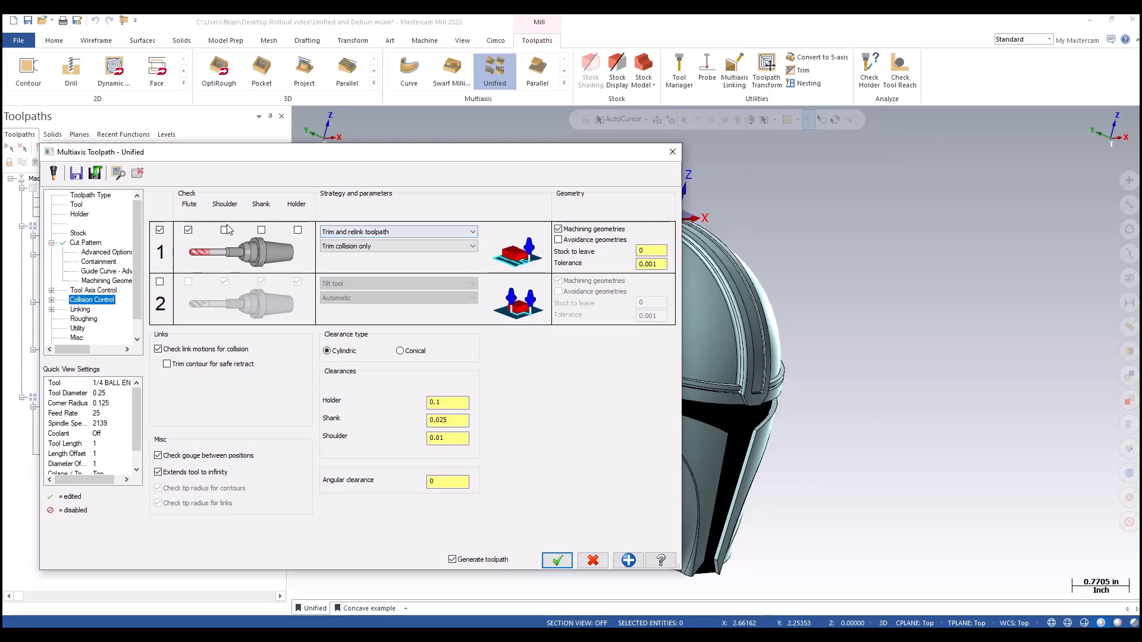
{"action": "left_click", "coordinate": [224, 230]}
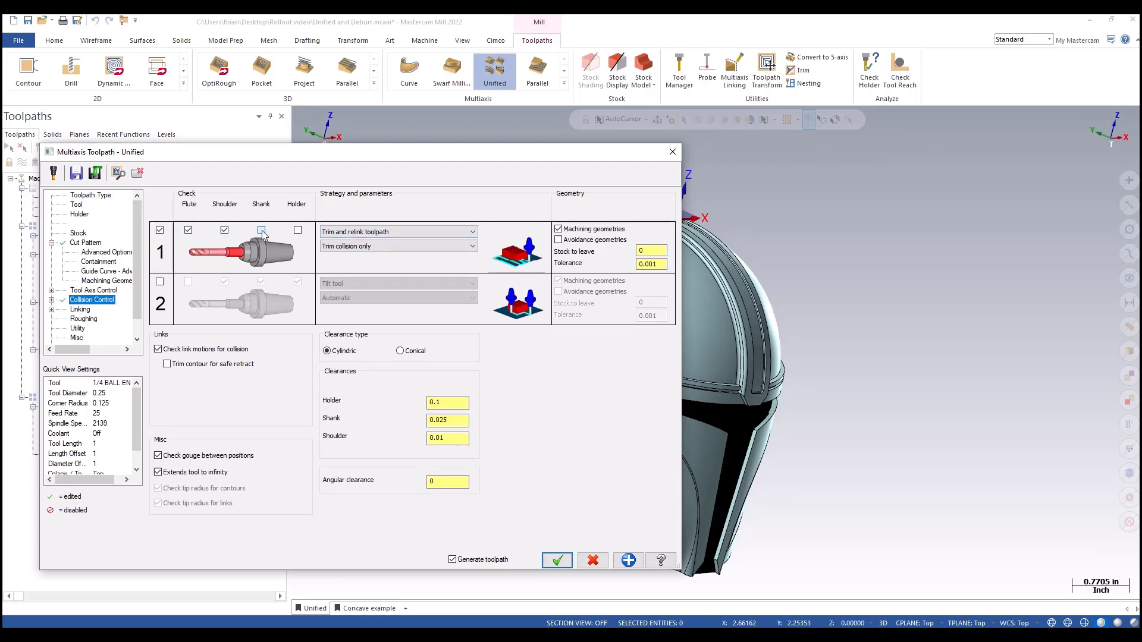
{"action": "left_click", "coordinate": [262, 230]}
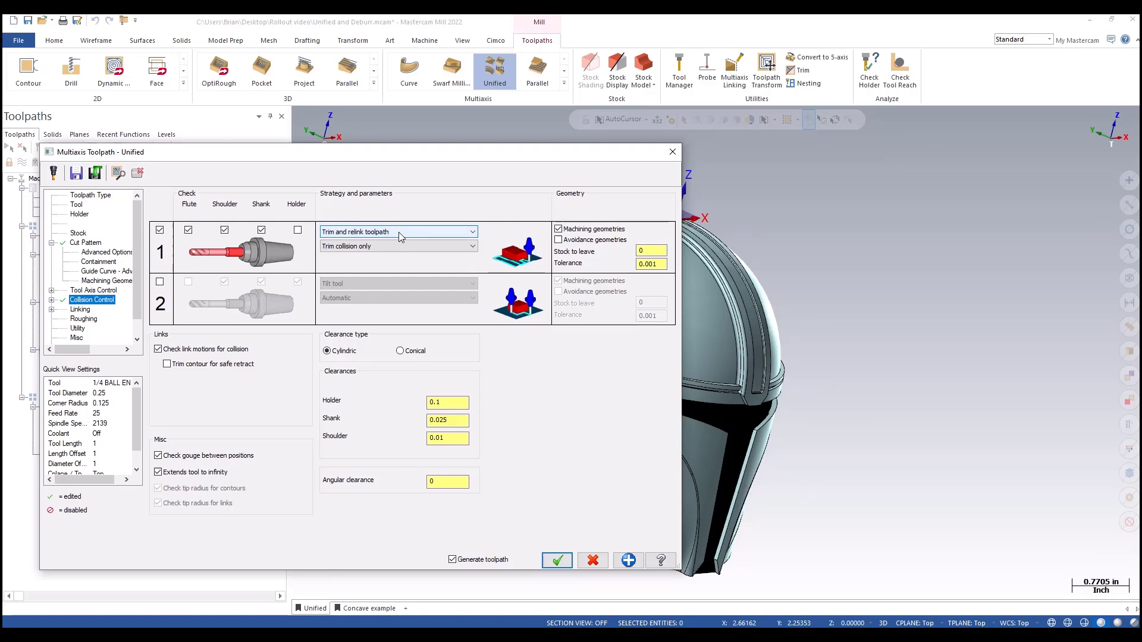
{"action": "left_click", "coordinate": [559, 230]}
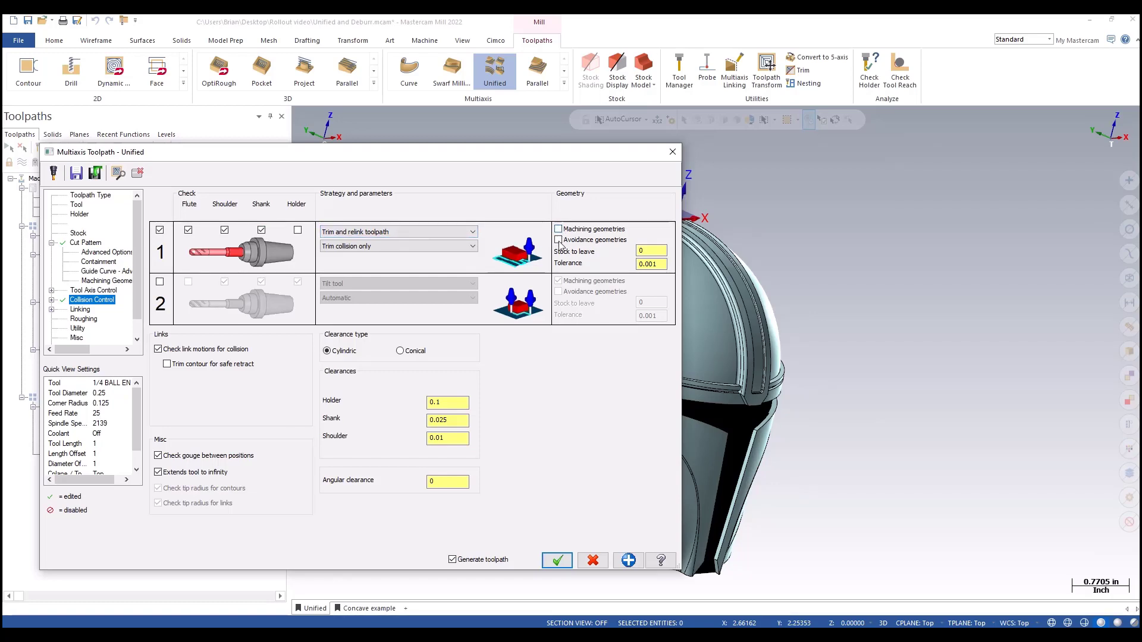
{"action": "left_click", "coordinate": [559, 240]}
{"action": "left_click", "coordinate": [659, 238]}
{"action": "triple_click", "coordinate": [686, 429]}
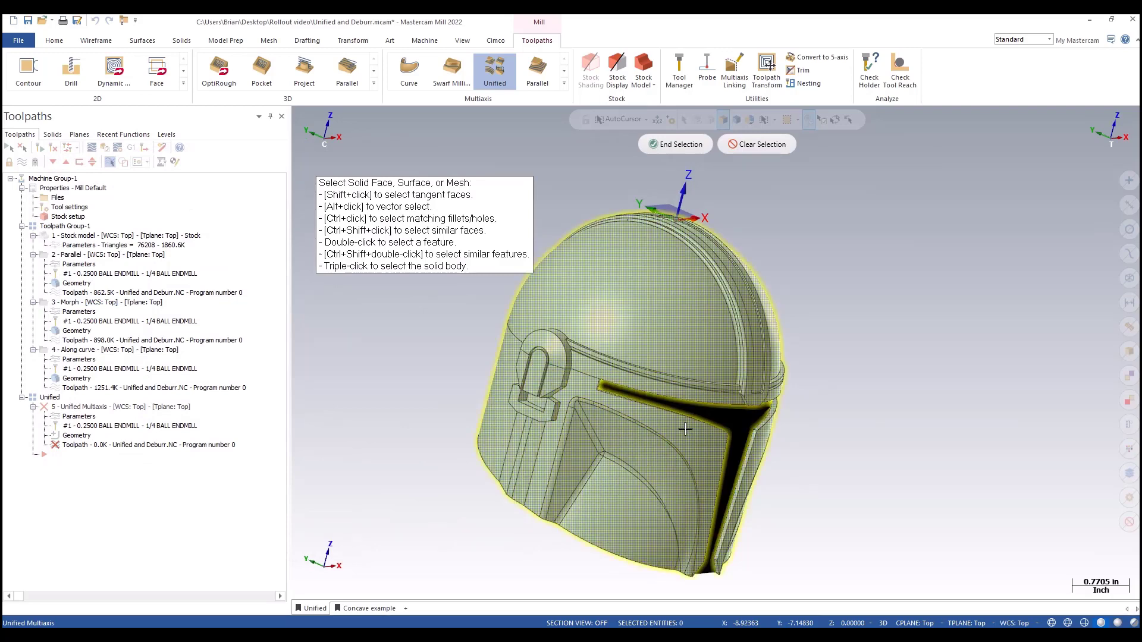
{"action": "left_click", "coordinate": [684, 149]}
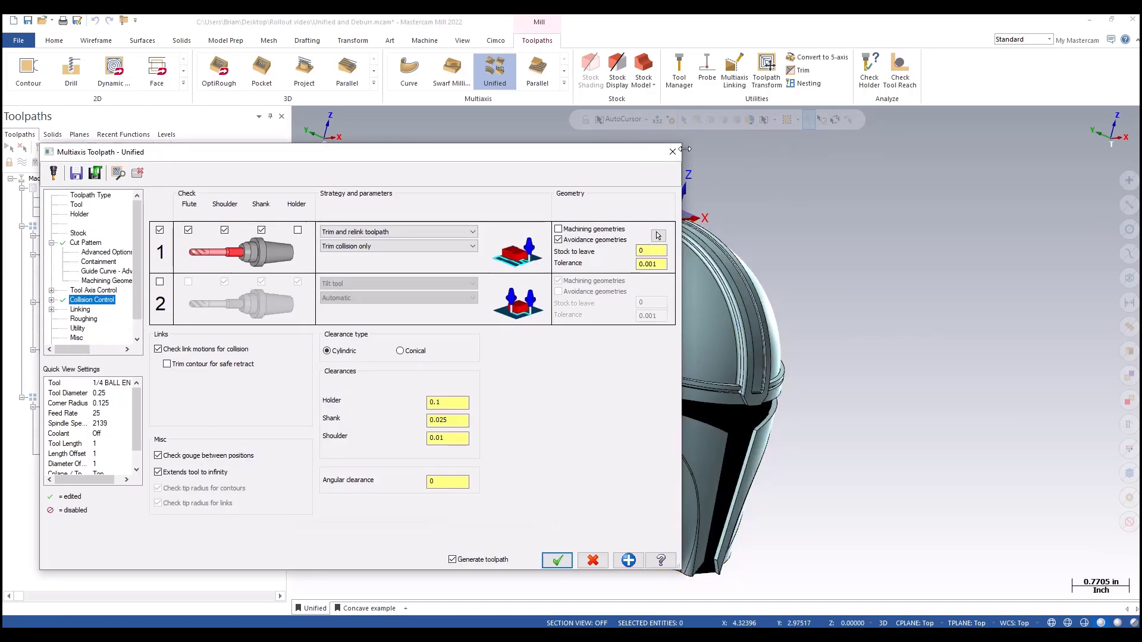
{"action": "left_click", "coordinate": [559, 560]}
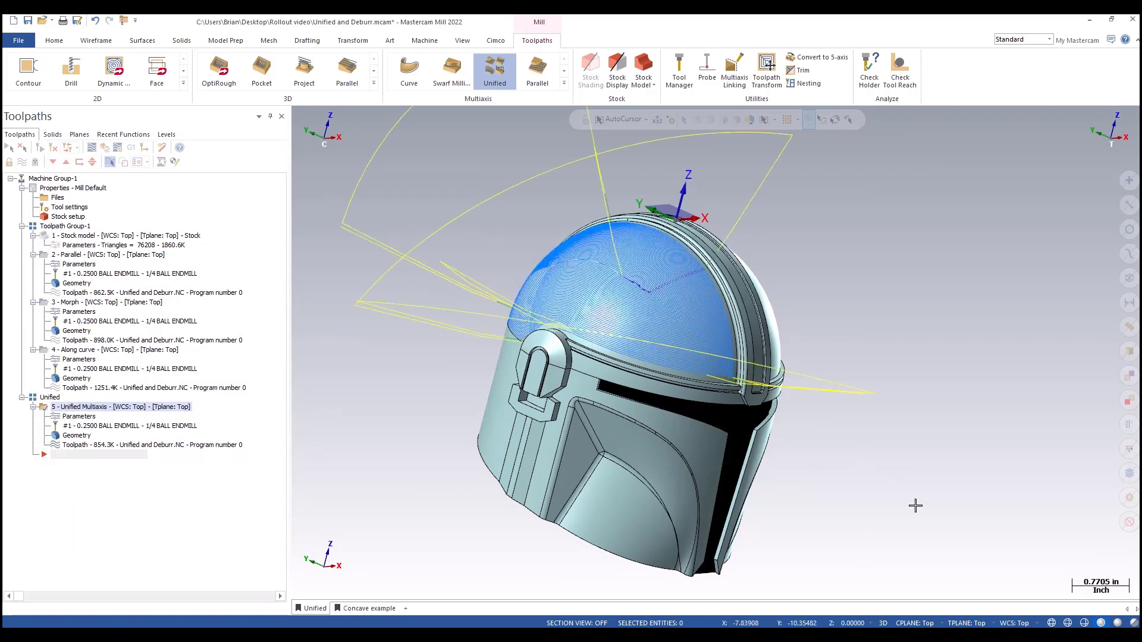
- Zoom in and out around the helmet to inspect operation 5's dome toolpath
{"action": "scroll", "coordinate": [672, 315], "scroll_direction": "up", "scroll_amount": 5}
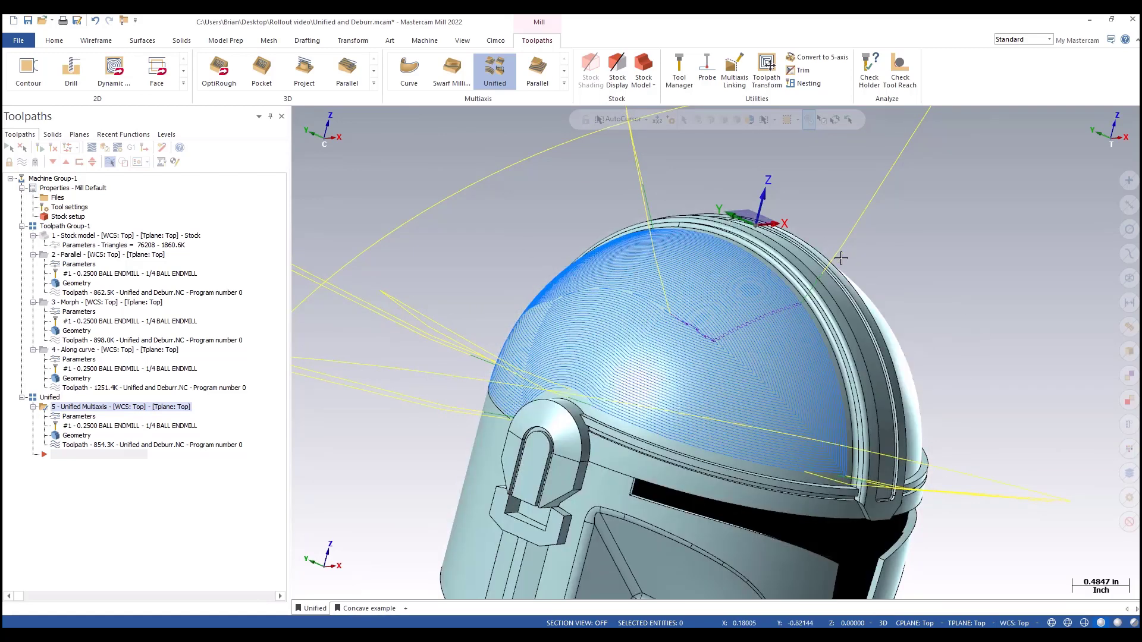
{"action": "scroll", "coordinate": [644, 368], "scroll_direction": "down", "scroll_amount": 2}
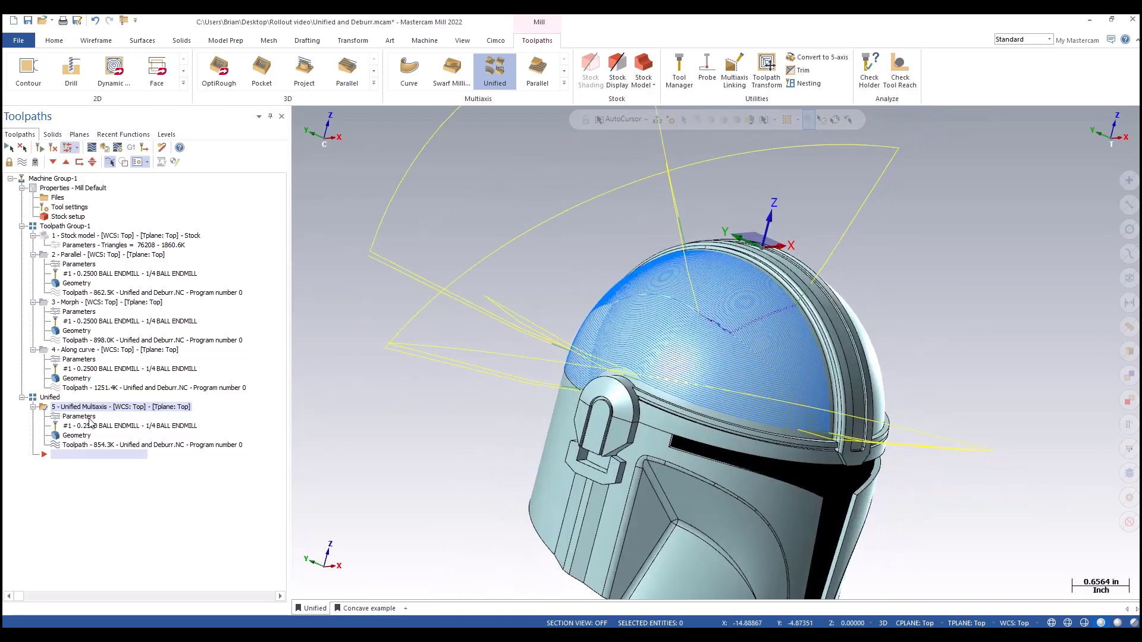
- Set operation 5's Cut order to From center away, regenerate it, and orbit to inspect
{"action": "left_click", "coordinate": [89, 417]}
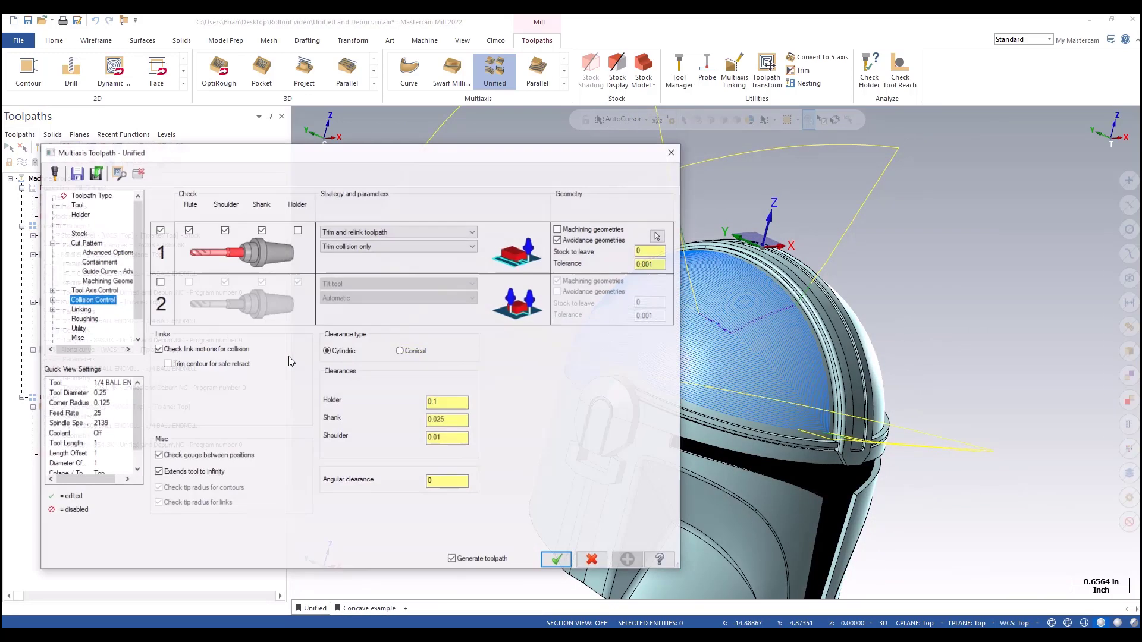
{"action": "left_click", "coordinate": [89, 244]}
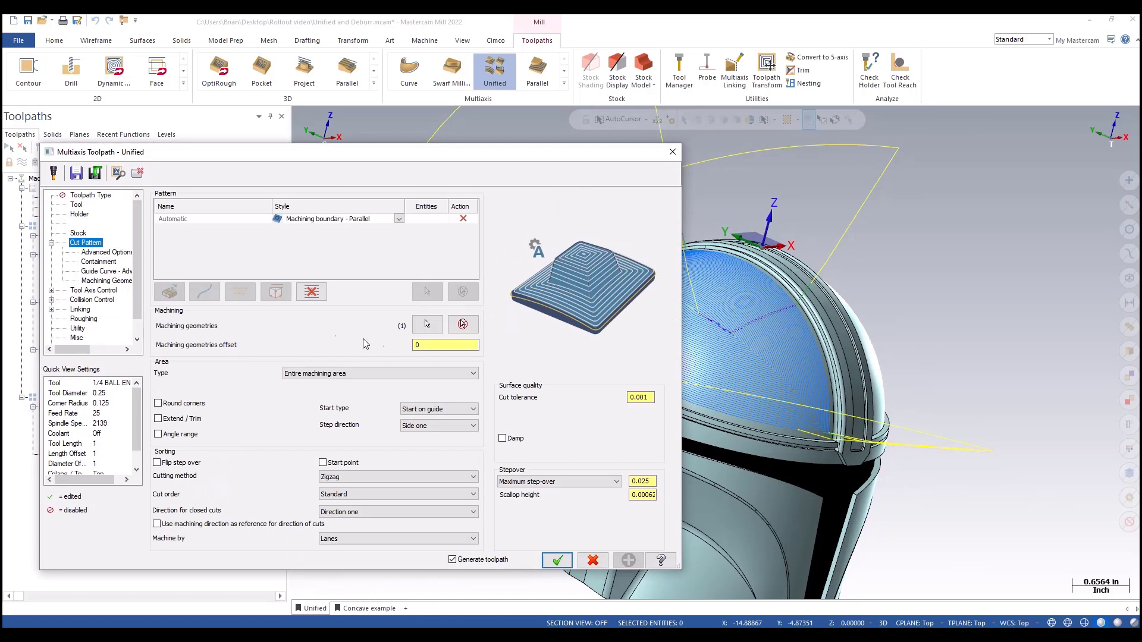
{"action": "left_click", "coordinate": [357, 494]}
{"action": "left_click", "coordinate": [363, 514]}
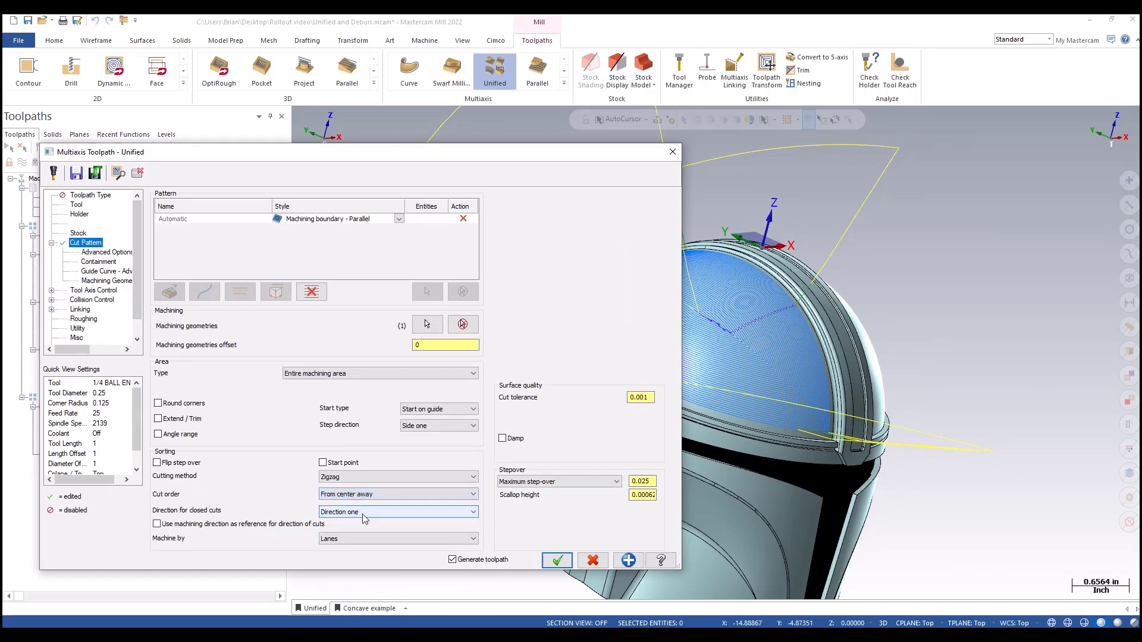
{"action": "left_click", "coordinate": [558, 561]}
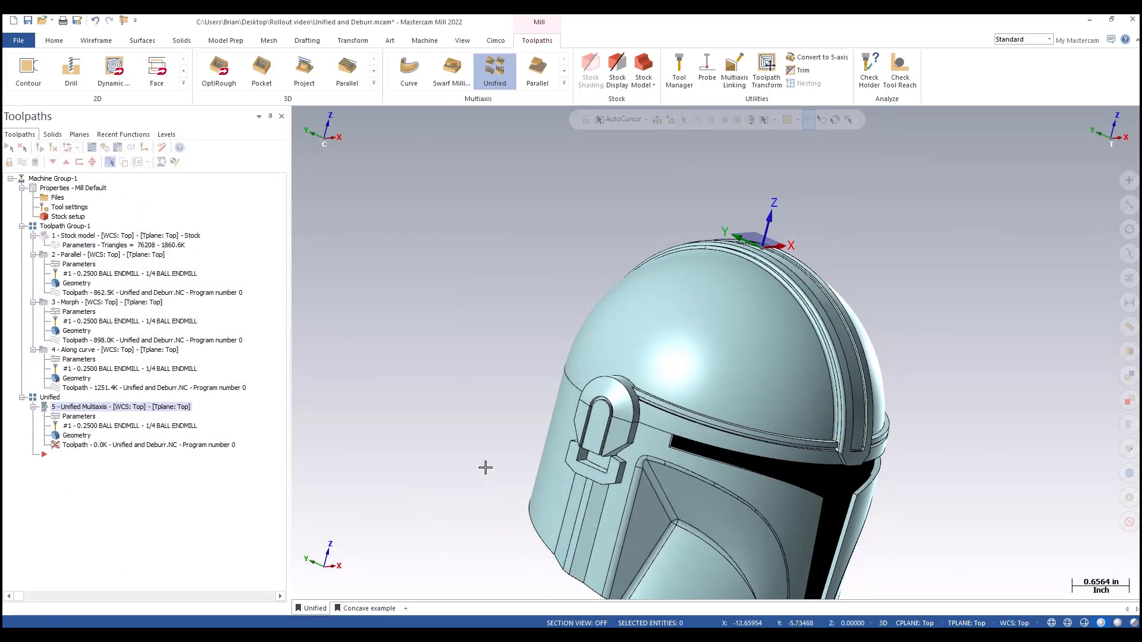
{"action": "middle_click_drag", "start_coordinate": [506, 474], "coordinate": [701, 445]}
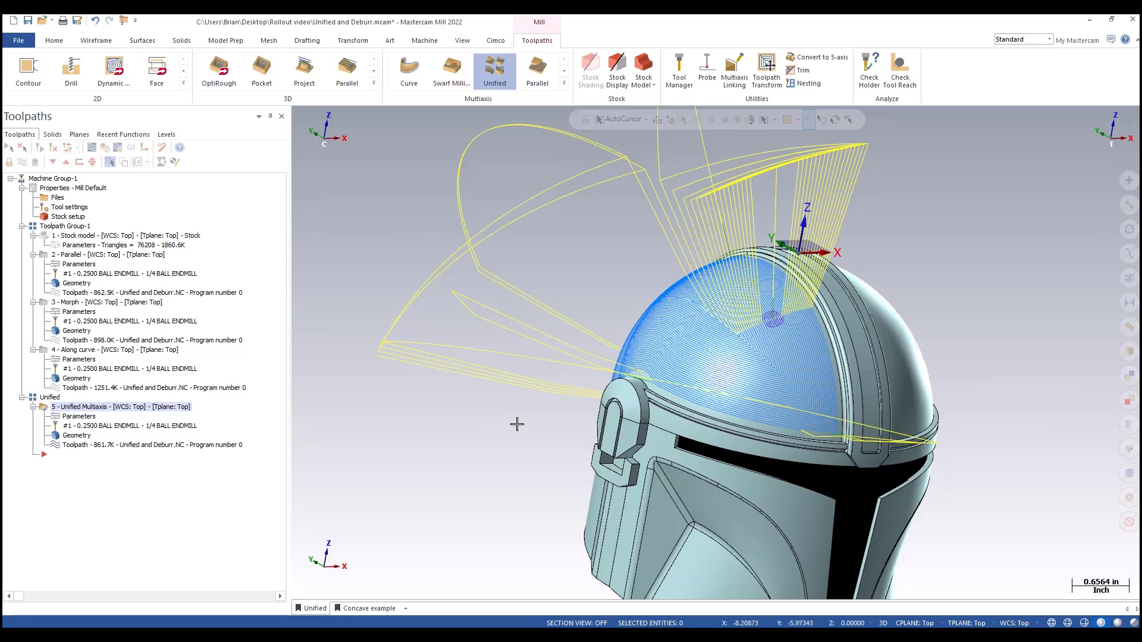
{"action": "scroll", "coordinate": [517, 424], "scroll_direction": "down", "scroll_amount": 2}
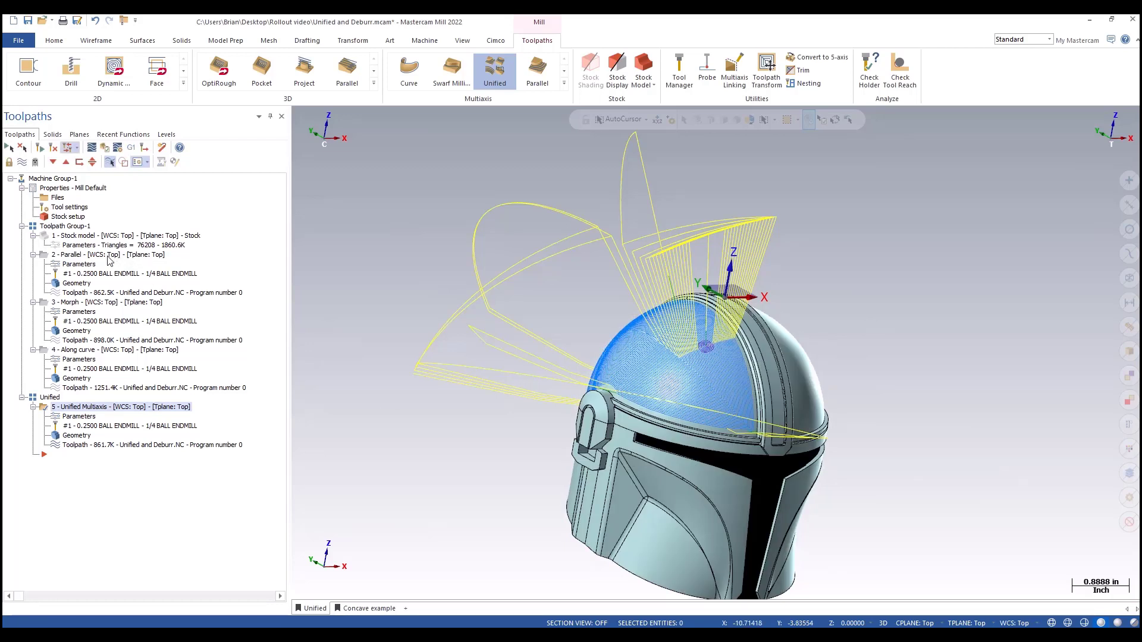
- Replace the boundary pattern with a Parallel-style Curve pattern chained on the rib edge, then regenerate
{"action": "left_click", "coordinate": [84, 418]}
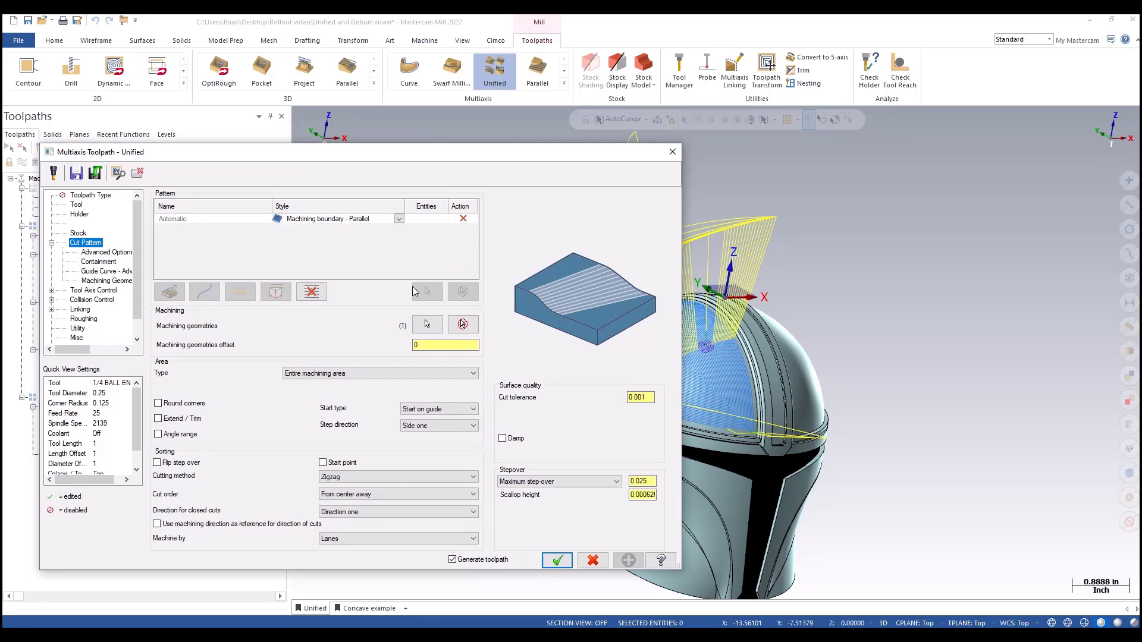
{"action": "left_click", "coordinate": [311, 292]}
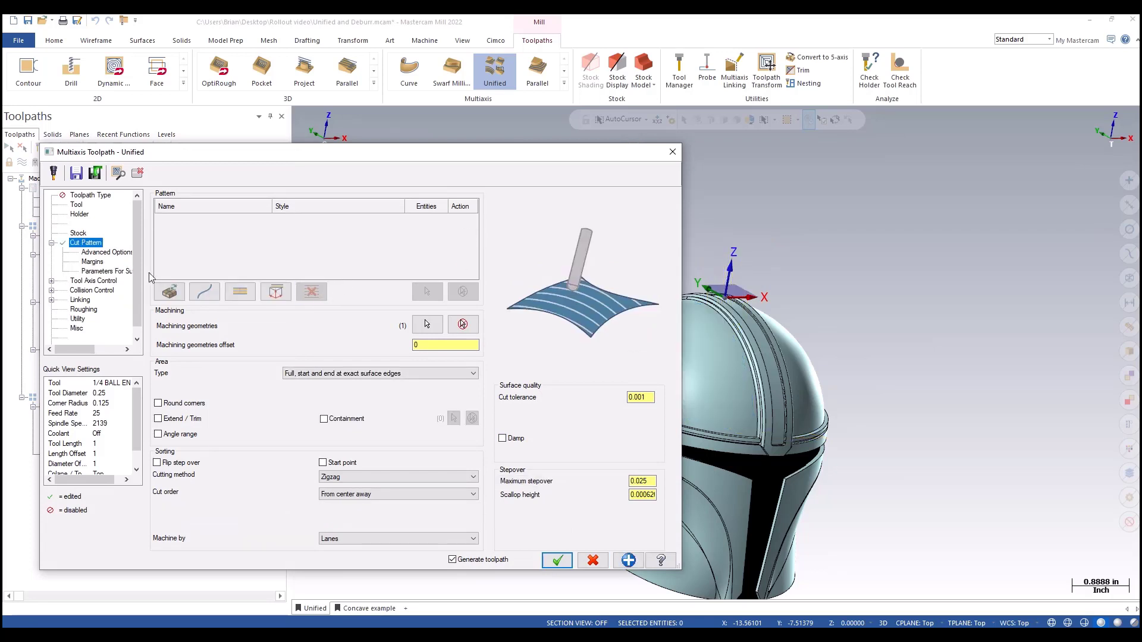
{"action": "left_click", "coordinate": [206, 295]}
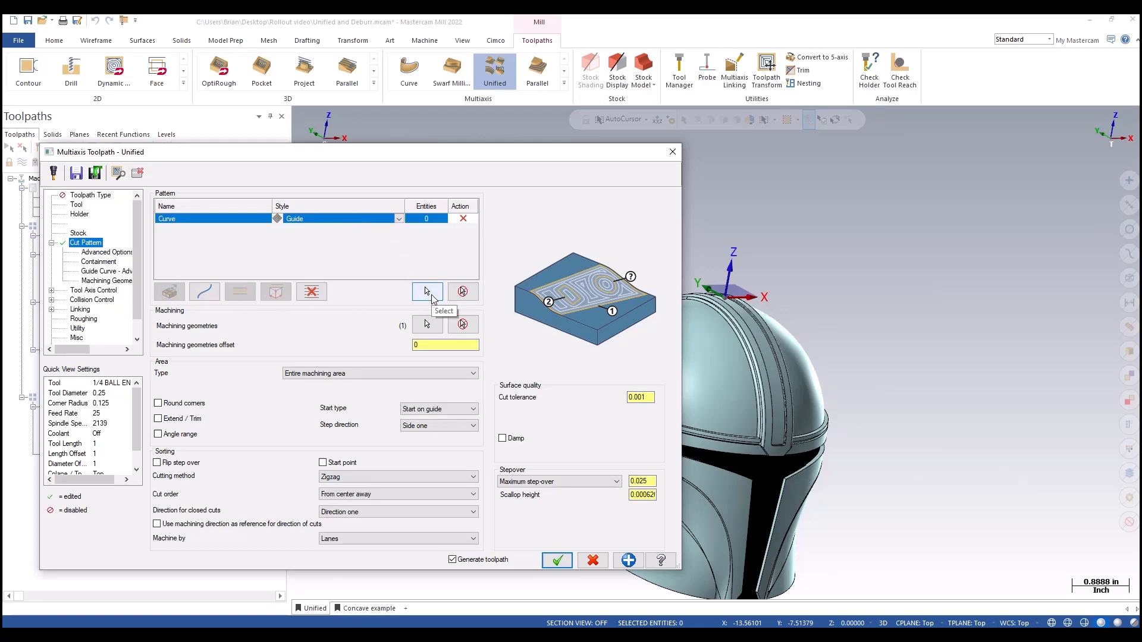
{"action": "left_click", "coordinate": [426, 291]}
{"action": "scroll", "coordinate": [747, 419], "scroll_direction": "up", "scroll_amount": 5}
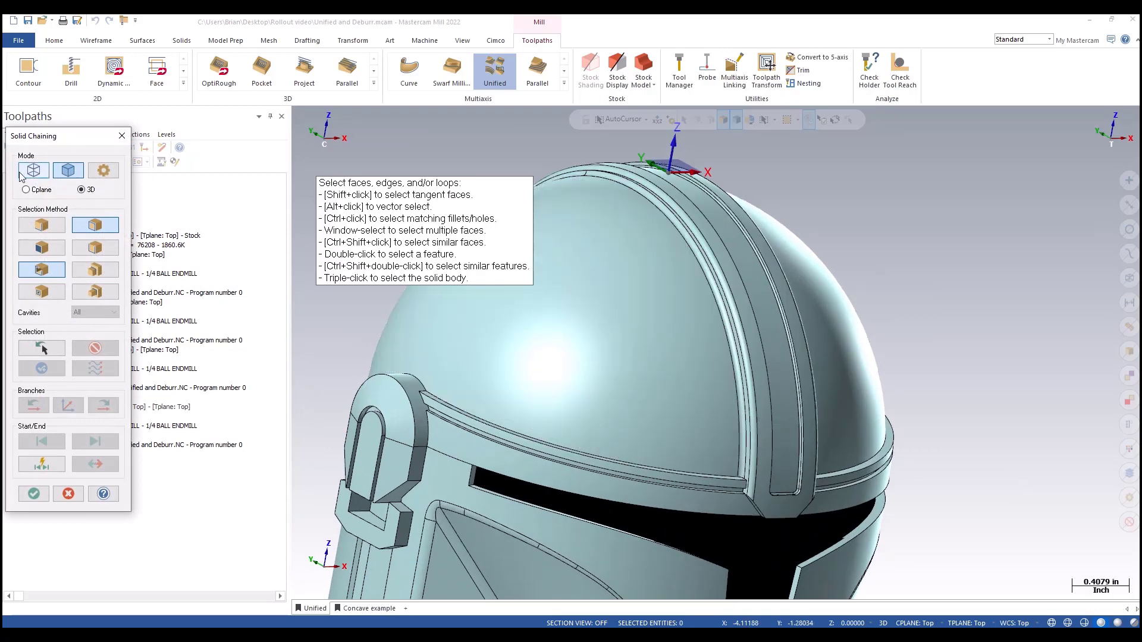
{"action": "left_click", "coordinate": [41, 224]}
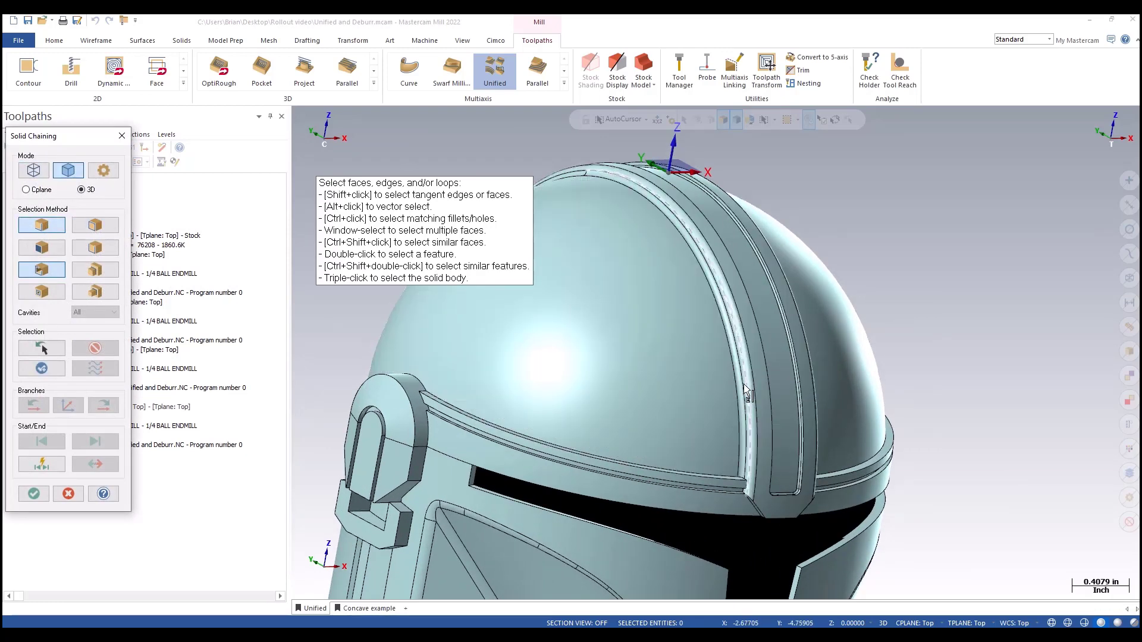
{"action": "left_click", "coordinate": [740, 409]}
{"action": "scroll", "coordinate": [740, 409], "scroll_direction": "down", "scroll_amount": 3}
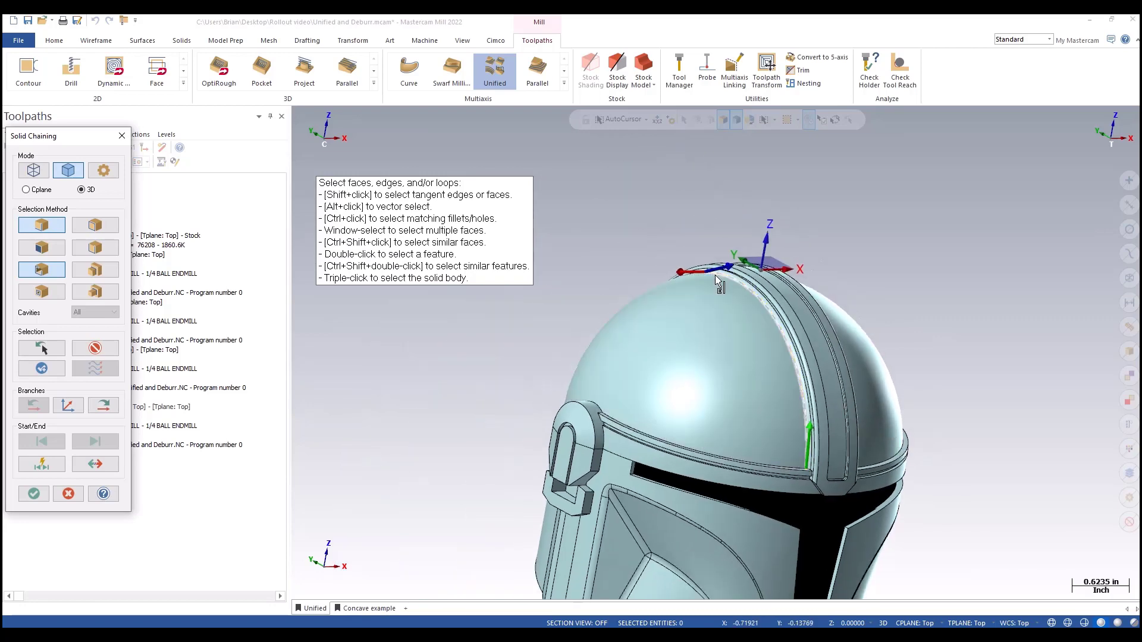
{"action": "left_click", "coordinate": [34, 494]}
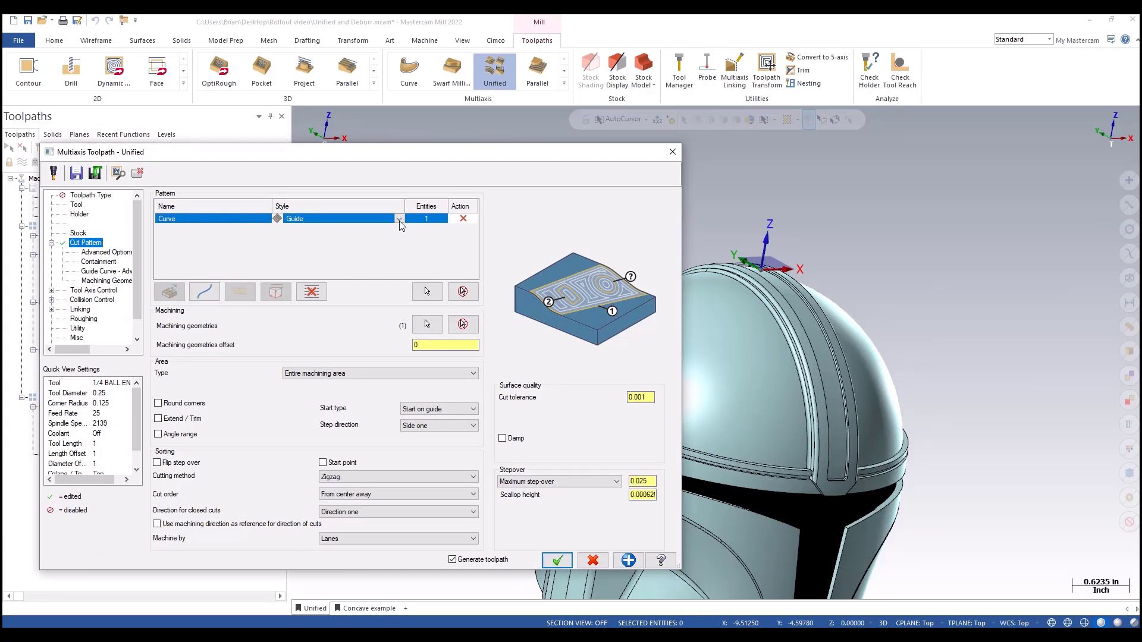
{"action": "left_click", "coordinate": [399, 220]}
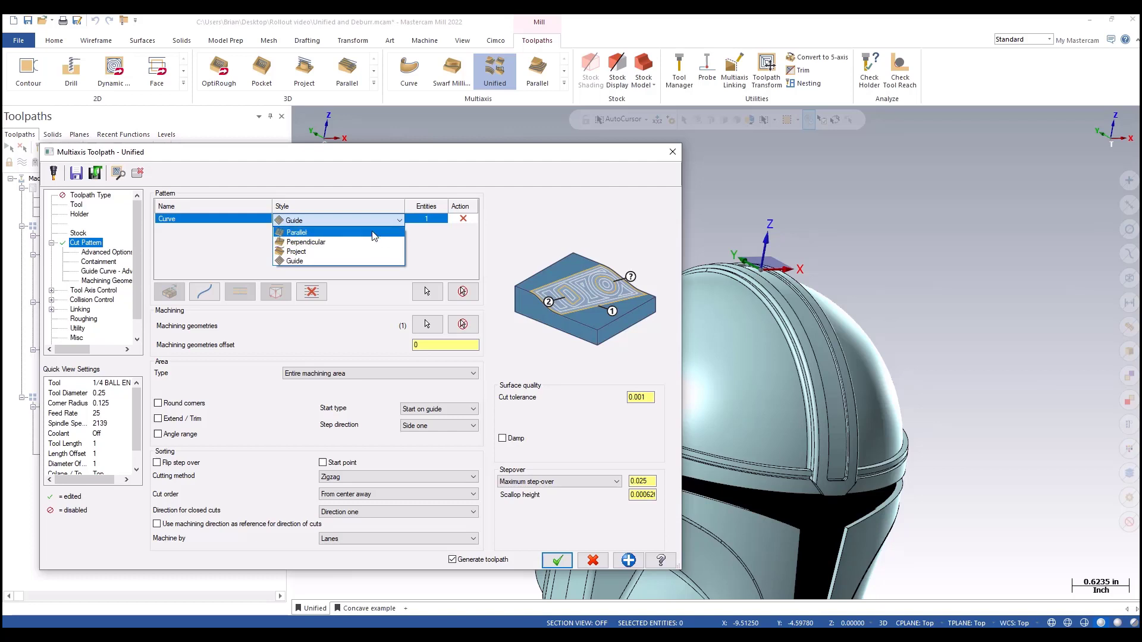
{"action": "left_click", "coordinate": [373, 233]}
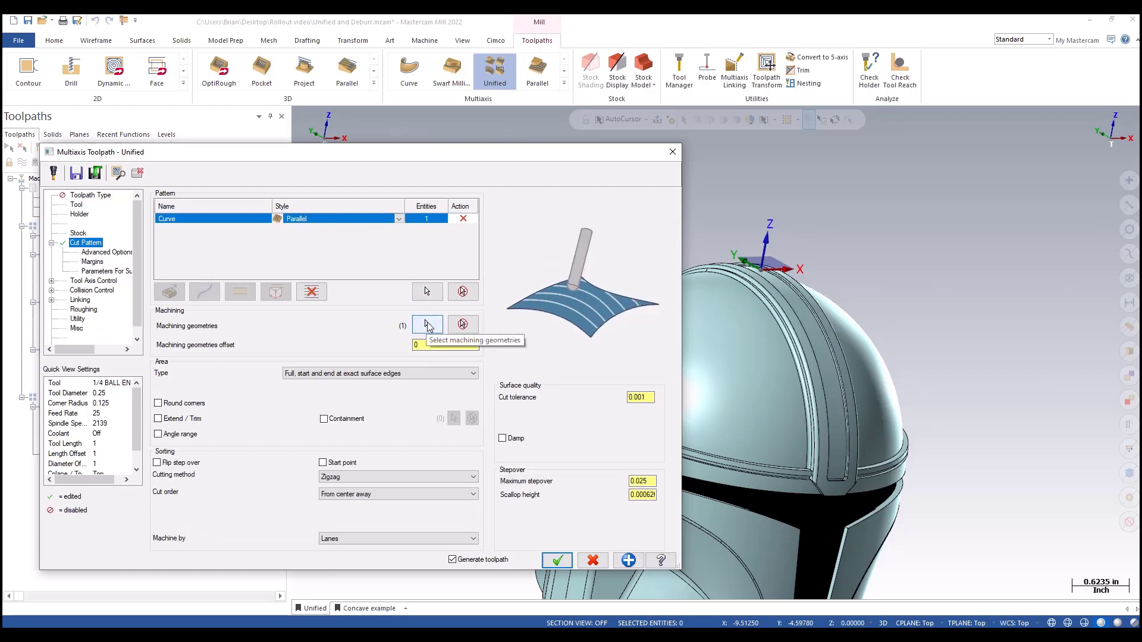
{"action": "left_click", "coordinate": [557, 560]}
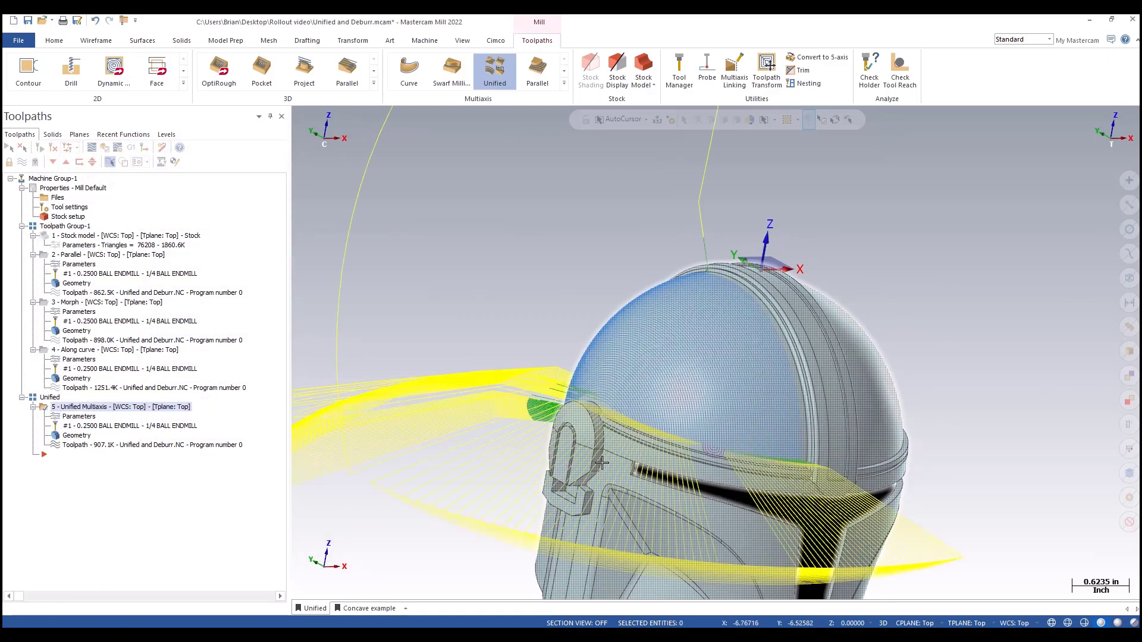
- Compare with the Parallel operation, then set operation 5's Cut order to Standard and regenerate
{"action": "middle_click_drag", "start_coordinate": [619, 447], "coordinate": [595, 467]}
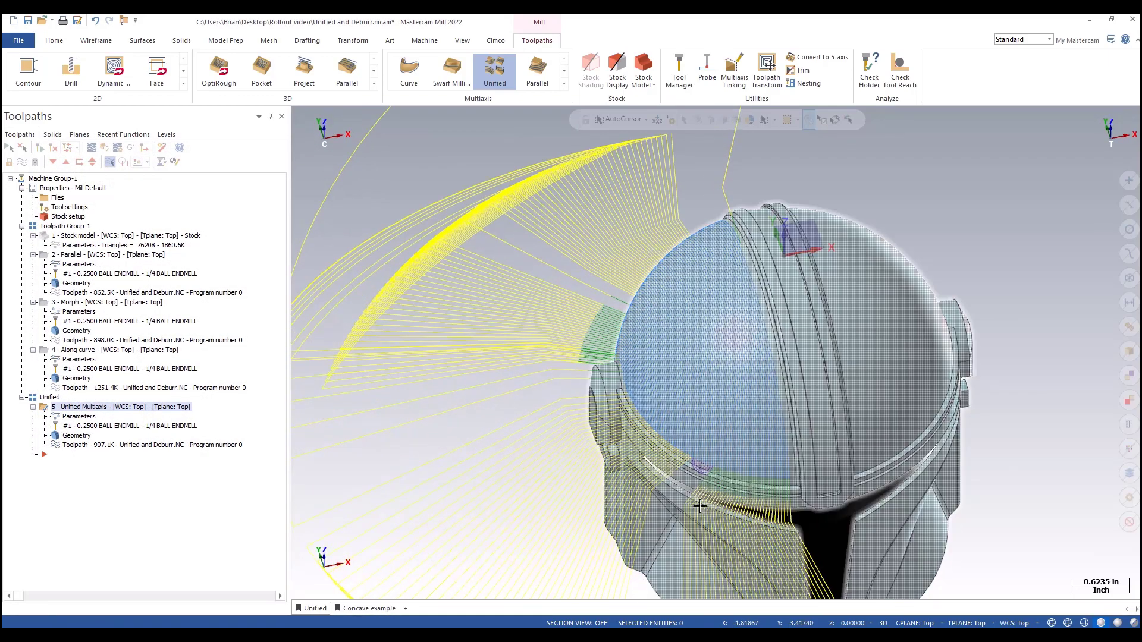
{"action": "left_click", "coordinate": [70, 257]}
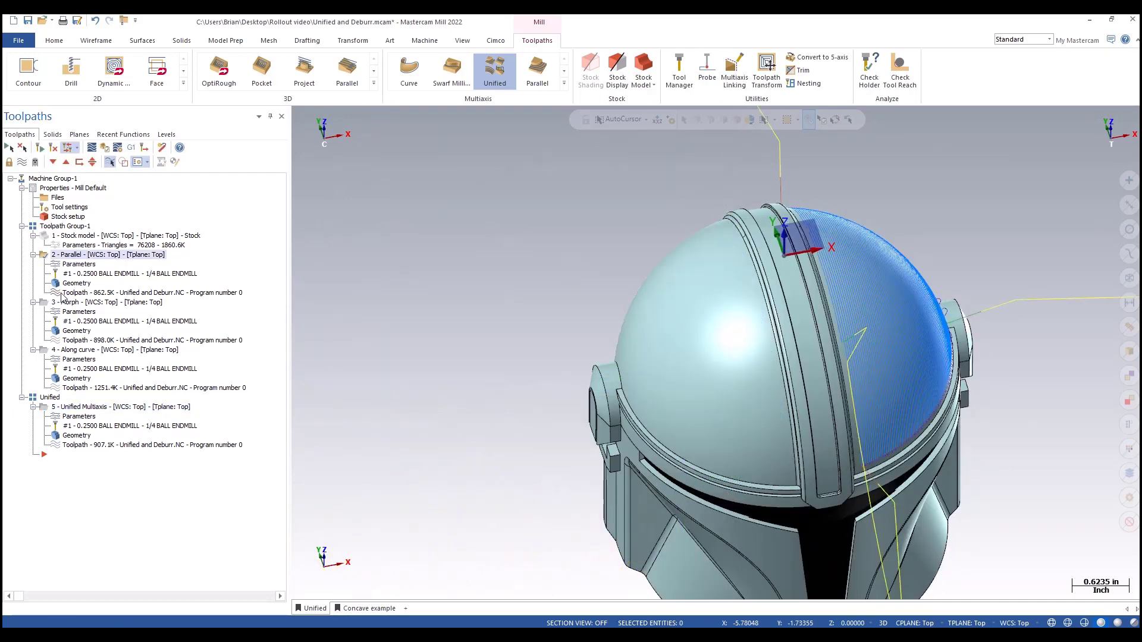
{"action": "left_click", "coordinate": [80, 420]}
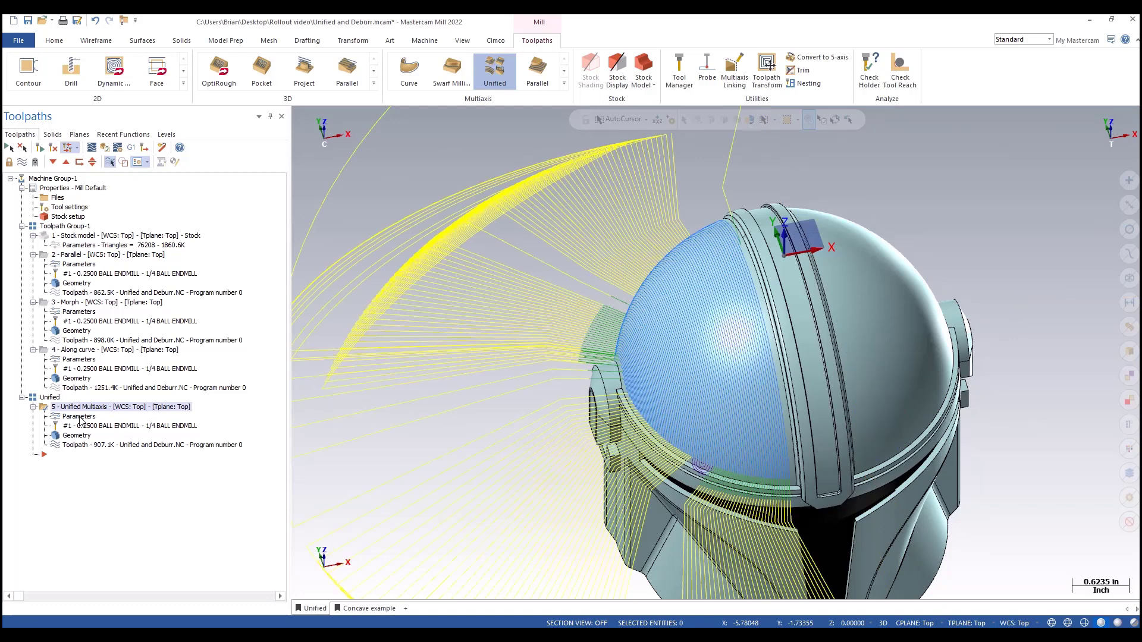
{"action": "left_click", "coordinate": [77, 417]}
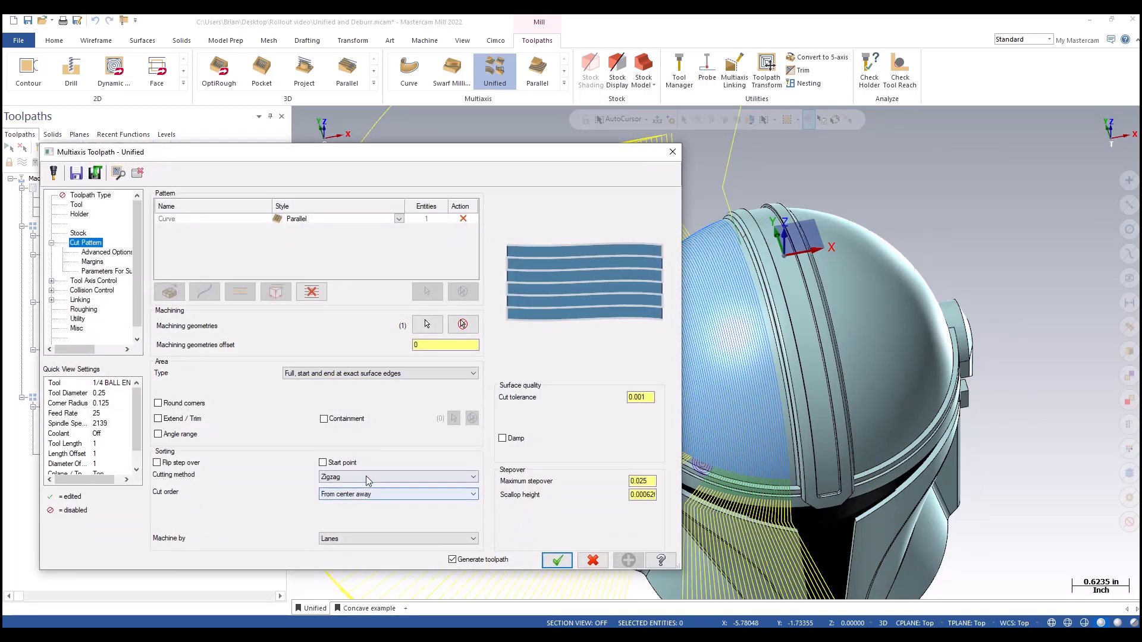
{"action": "left_click", "coordinate": [367, 494]}
{"action": "left_click", "coordinate": [371, 505]}
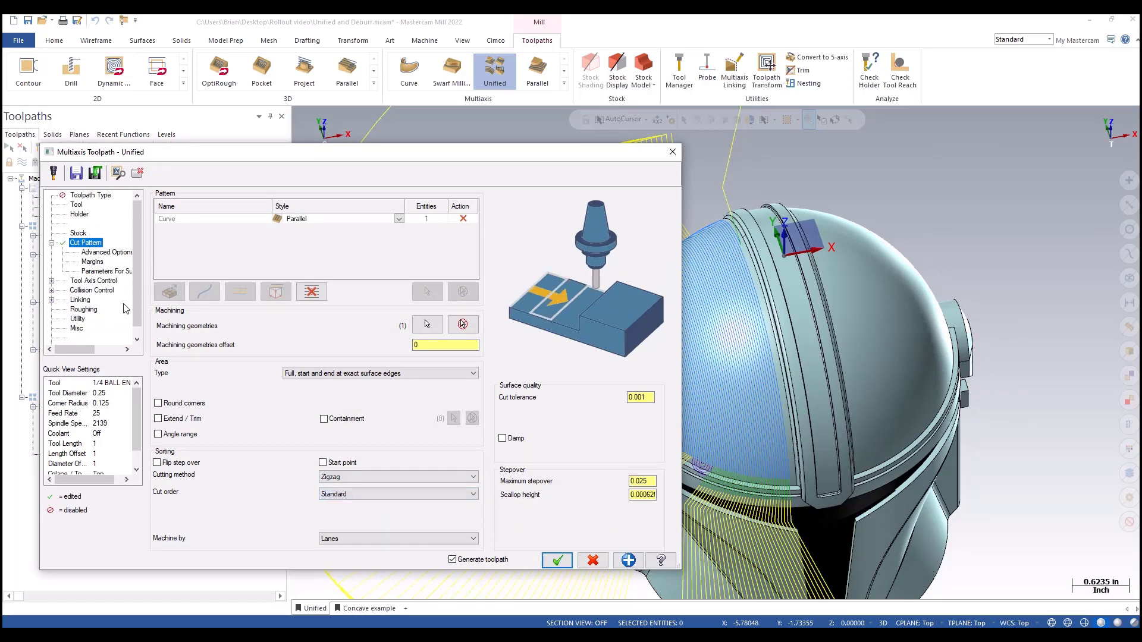
{"action": "left_click", "coordinate": [556, 559]}
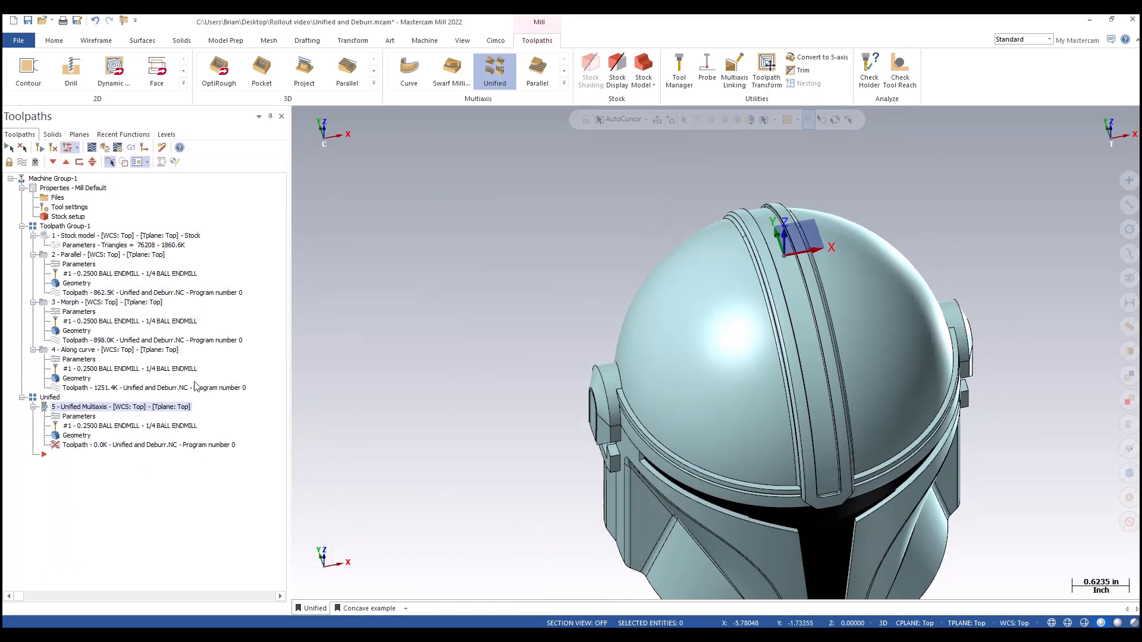
- Compare the regenerated Unified toolpath with the Parallel one, rotating to face the helmet's front
{"action": "left_click", "coordinate": [86, 255]}
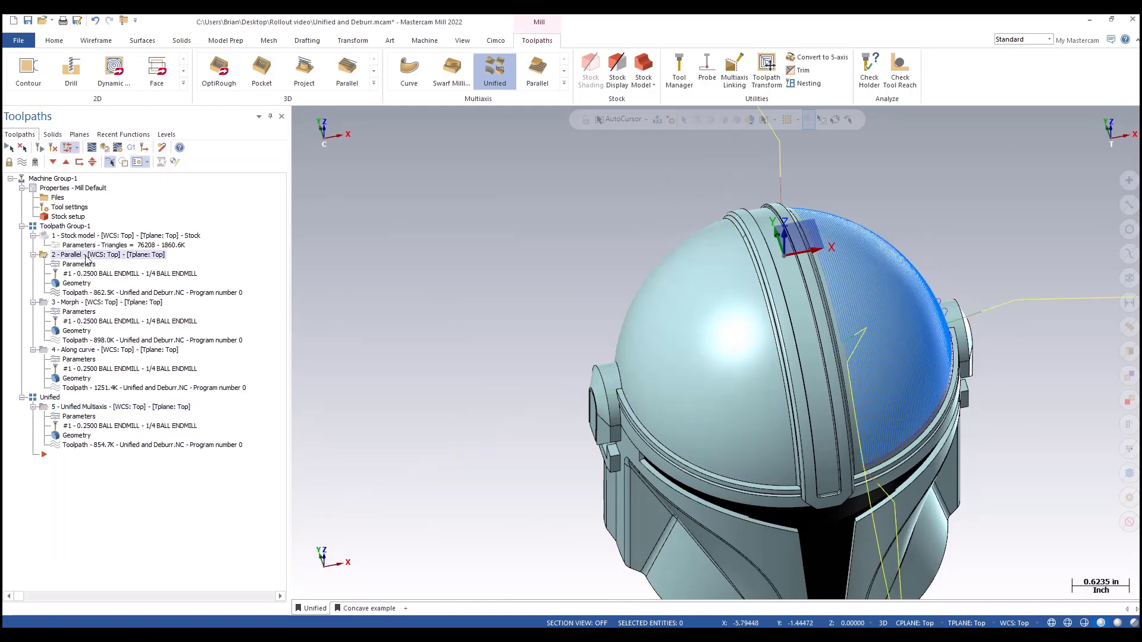
{"action": "left_click", "coordinate": [70, 408]}
{"action": "middle_click_drag", "start_coordinate": [591, 393], "coordinate": [566, 382]}
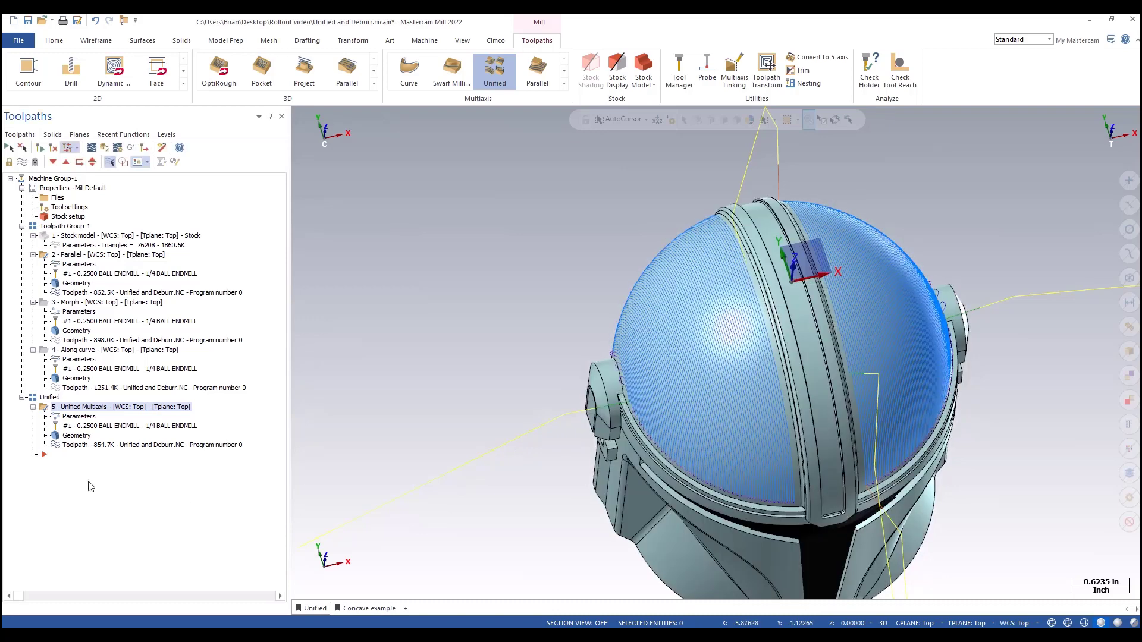
- Replace operation 5's pattern with a Curve chained along the helmet's central rib edge
{"action": "left_click", "coordinate": [75, 419]}
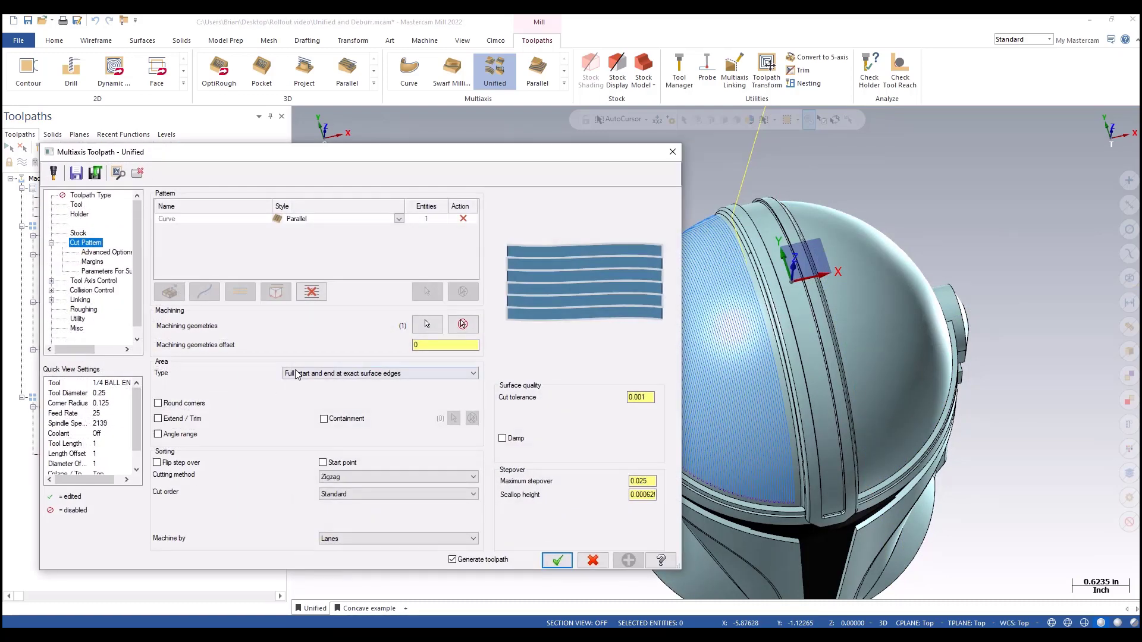
{"action": "left_click", "coordinate": [462, 218]}
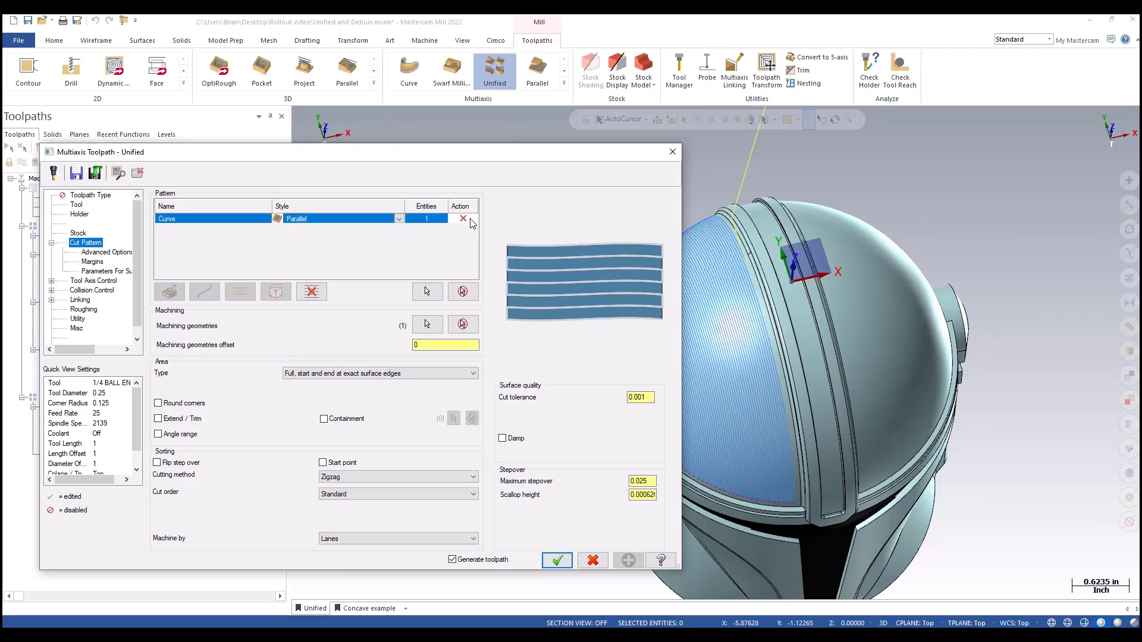
{"action": "left_click", "coordinate": [204, 291]}
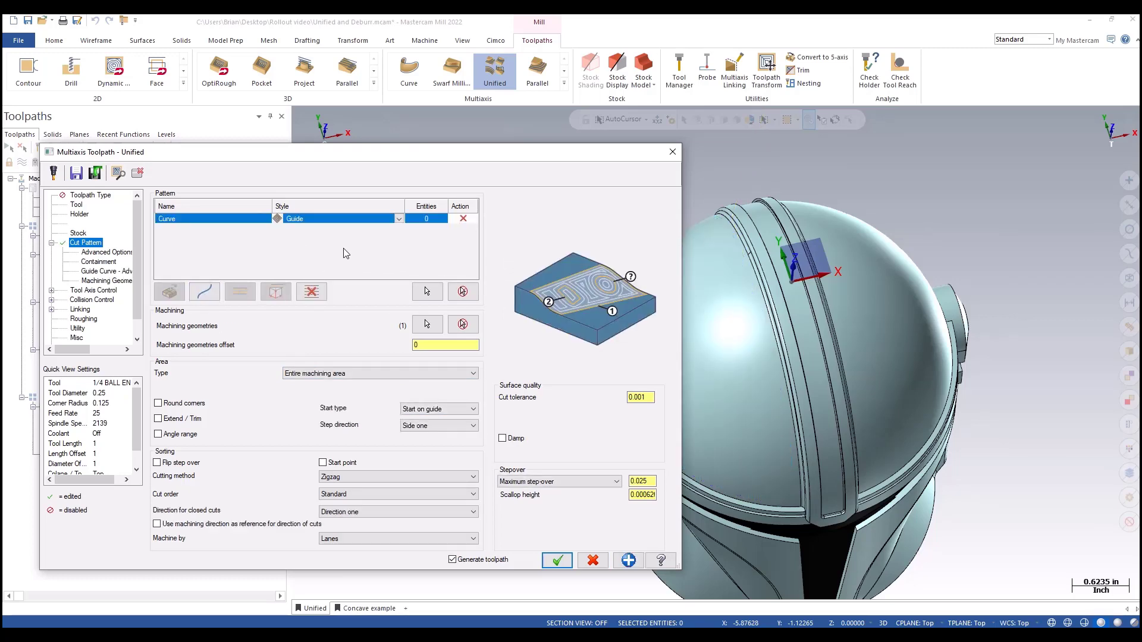
{"action": "left_click", "coordinate": [427, 291]}
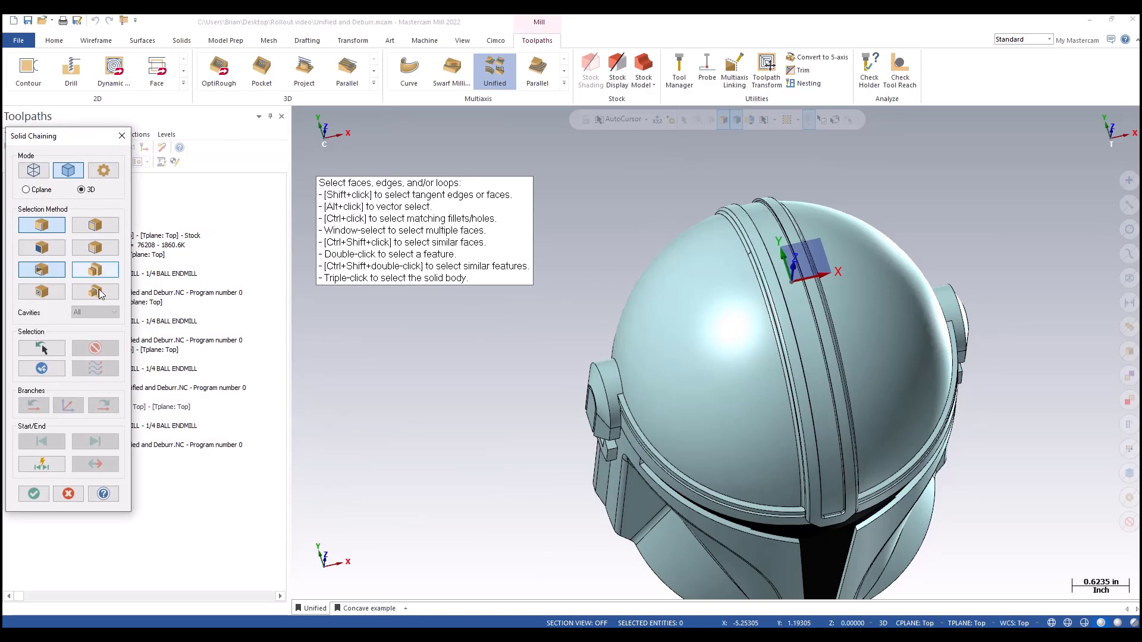
{"action": "left_click", "coordinate": [49, 352]}
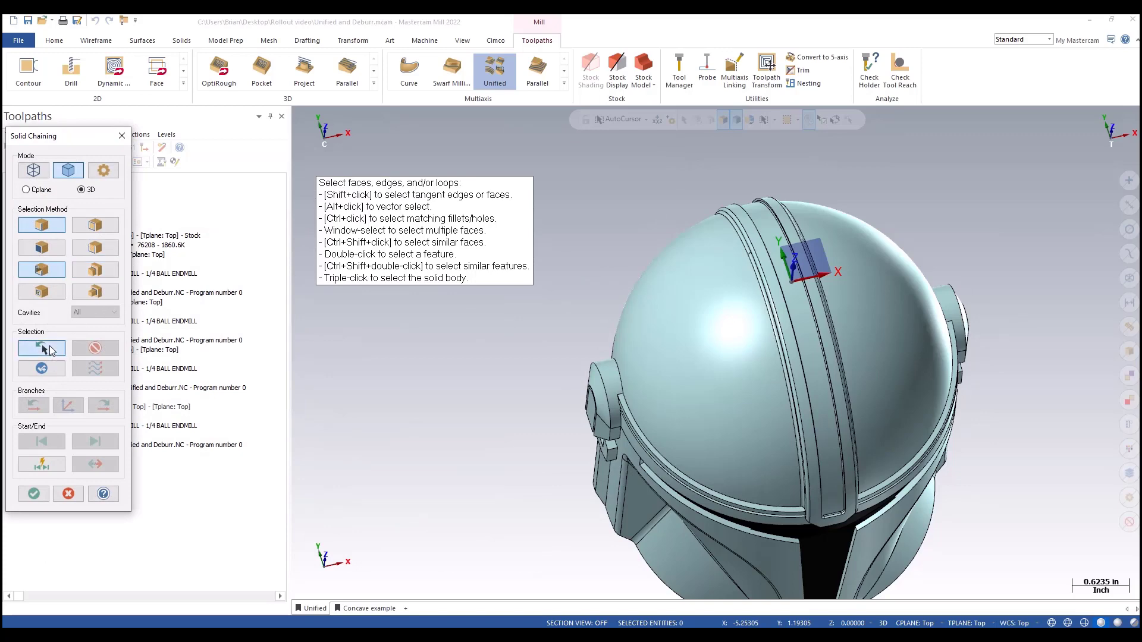
{"action": "left_click", "coordinate": [36, 493]}
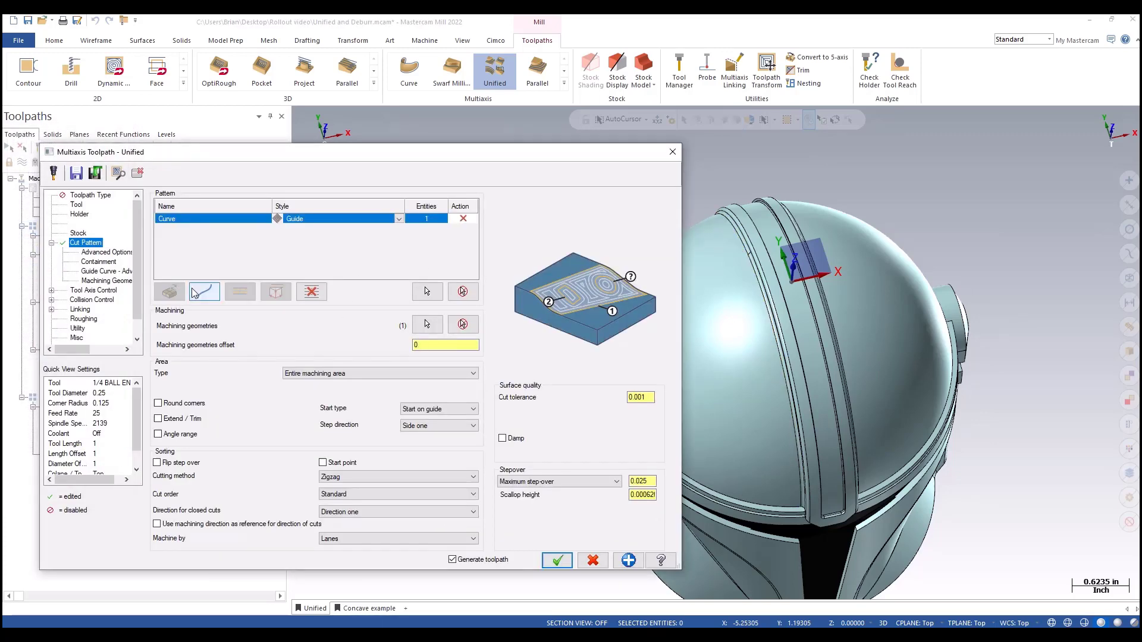
- Add a second curve chaining the lower rim edge around the ear boss up to the dome top
{"action": "left_click", "coordinate": [204, 291]}
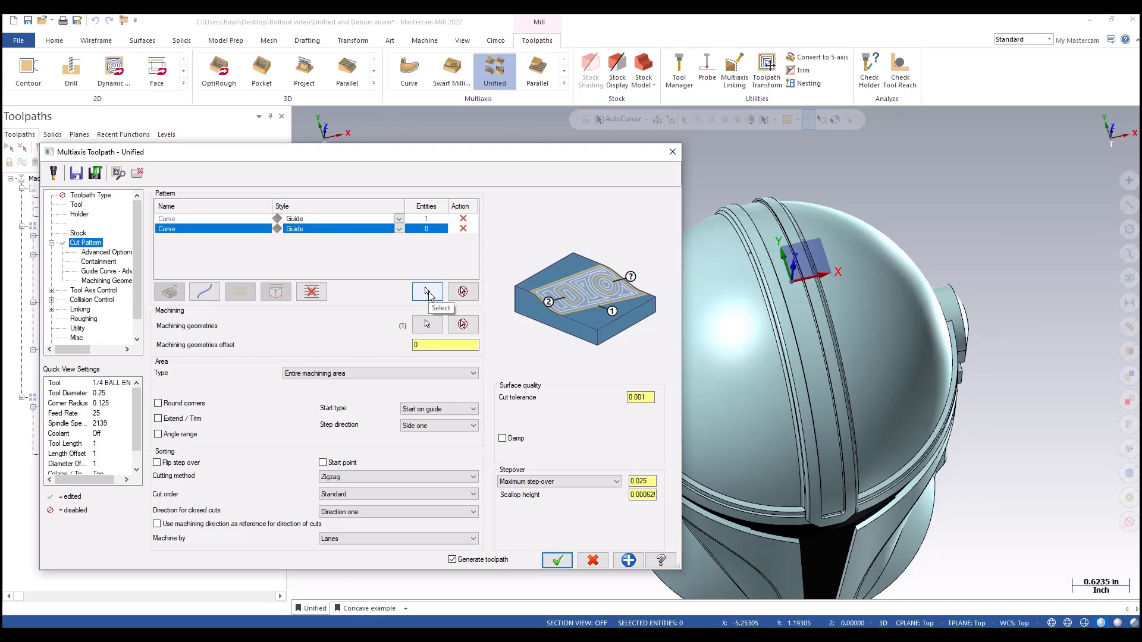
{"action": "left_click", "coordinate": [428, 292]}
{"action": "scroll", "coordinate": [758, 517], "scroll_direction": "up", "scroll_amount": 4}
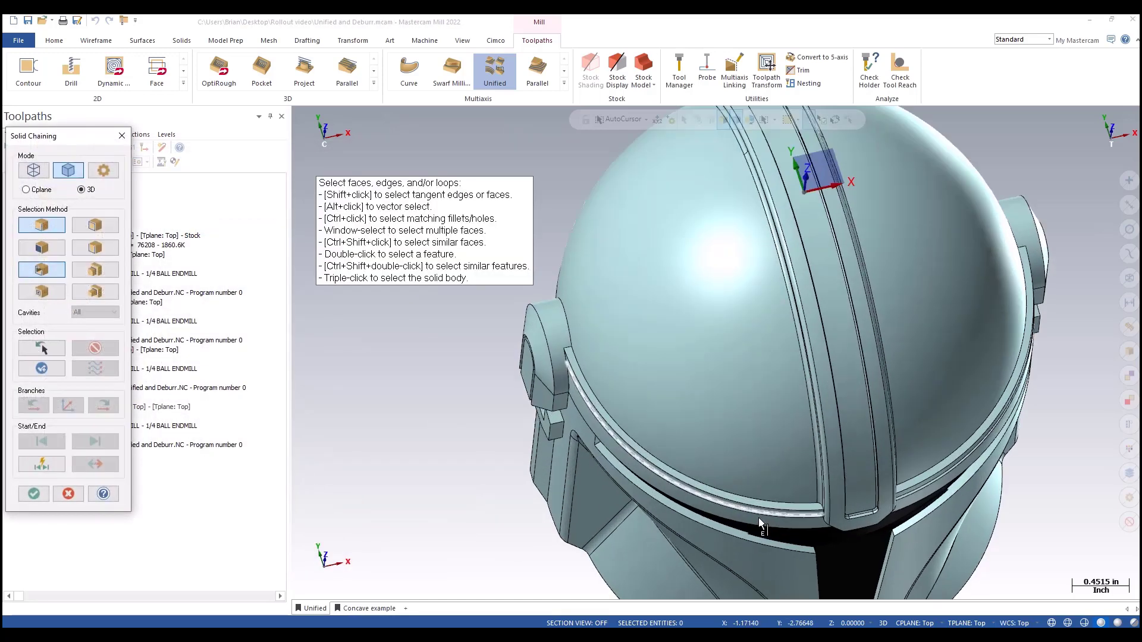
{"action": "left_click", "coordinate": [813, 495]}
{"action": "scroll", "coordinate": [856, 529], "scroll_direction": "down", "scroll_amount": 3}
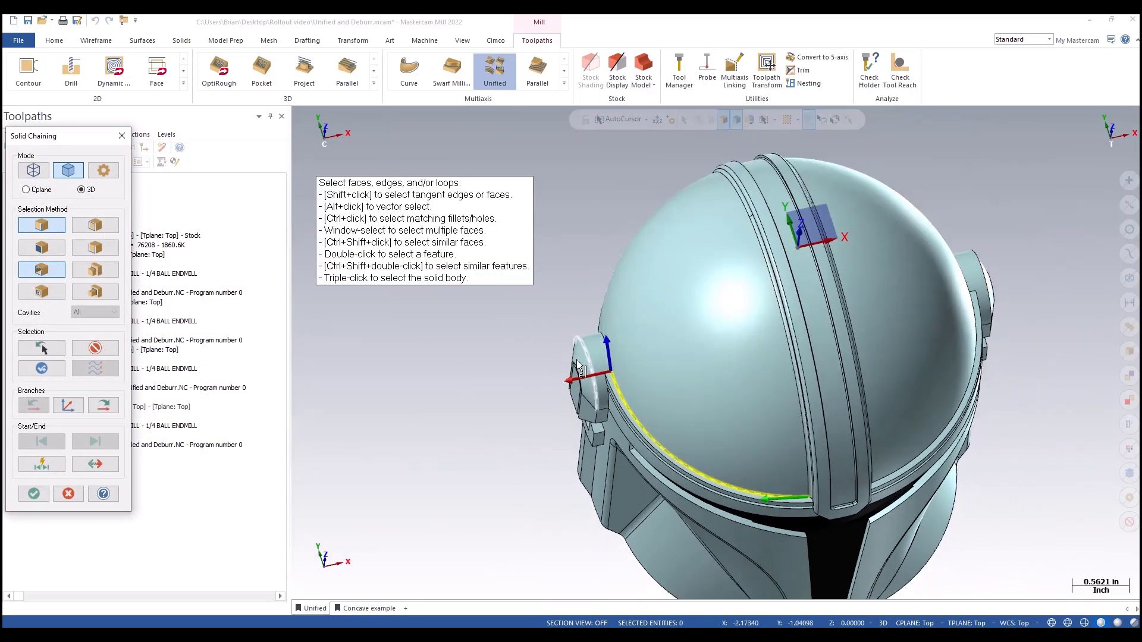
{"action": "left_click", "coordinate": [577, 324]}
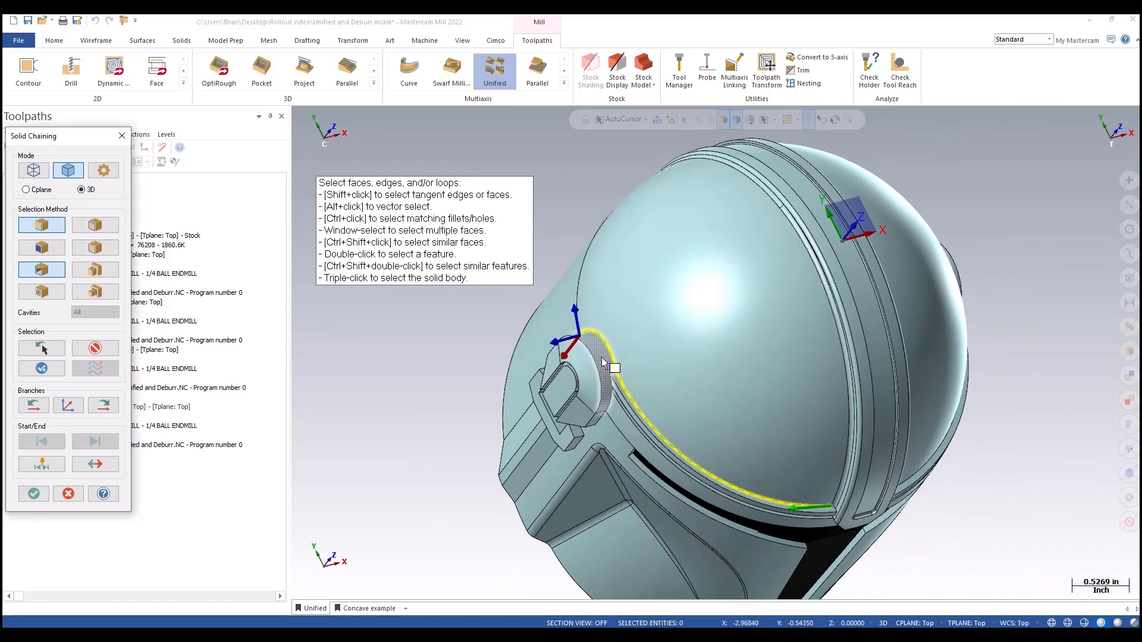
{"action": "left_click", "coordinate": [577, 322]}
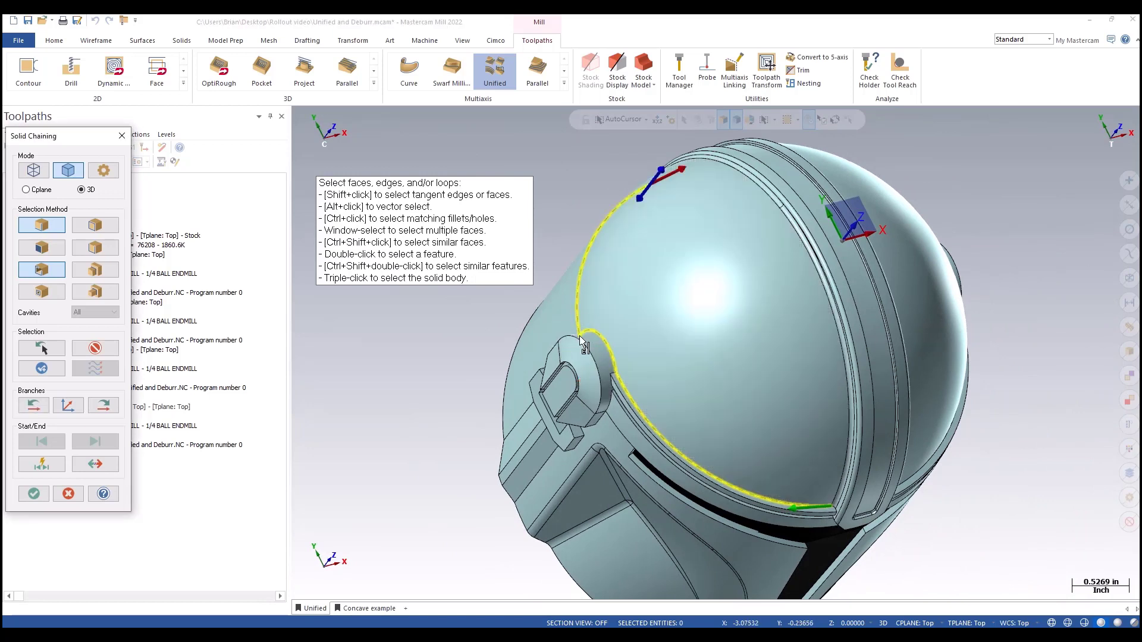
{"action": "left_click", "coordinate": [33, 494]}
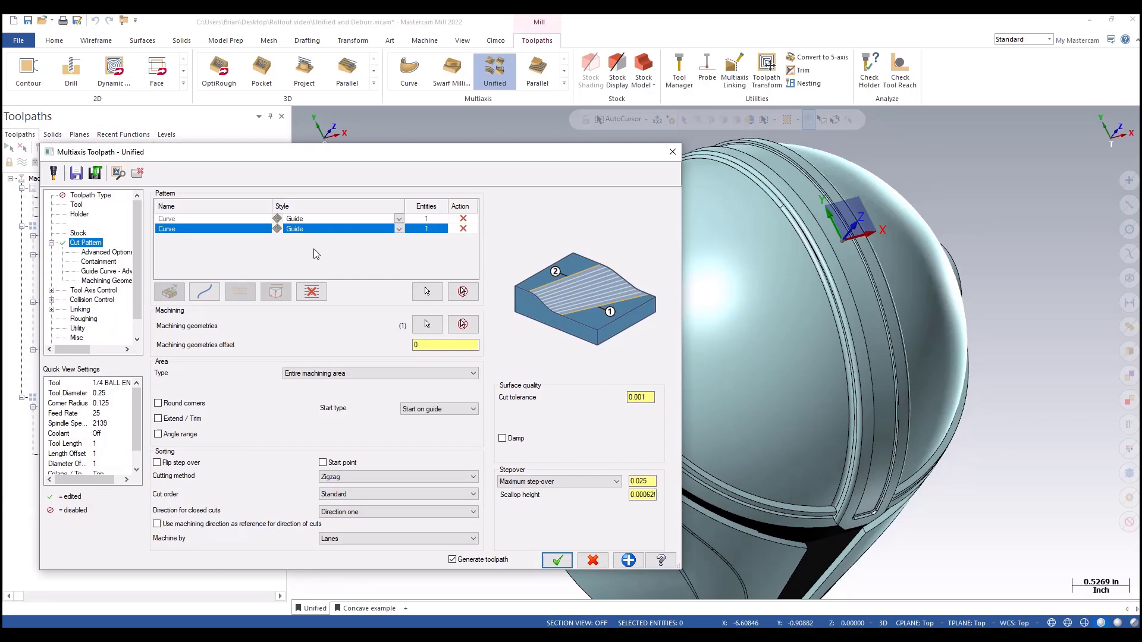
- Set the curve pattern style to Morph and create the toolpath
{"action": "left_click", "coordinate": [399, 220]}
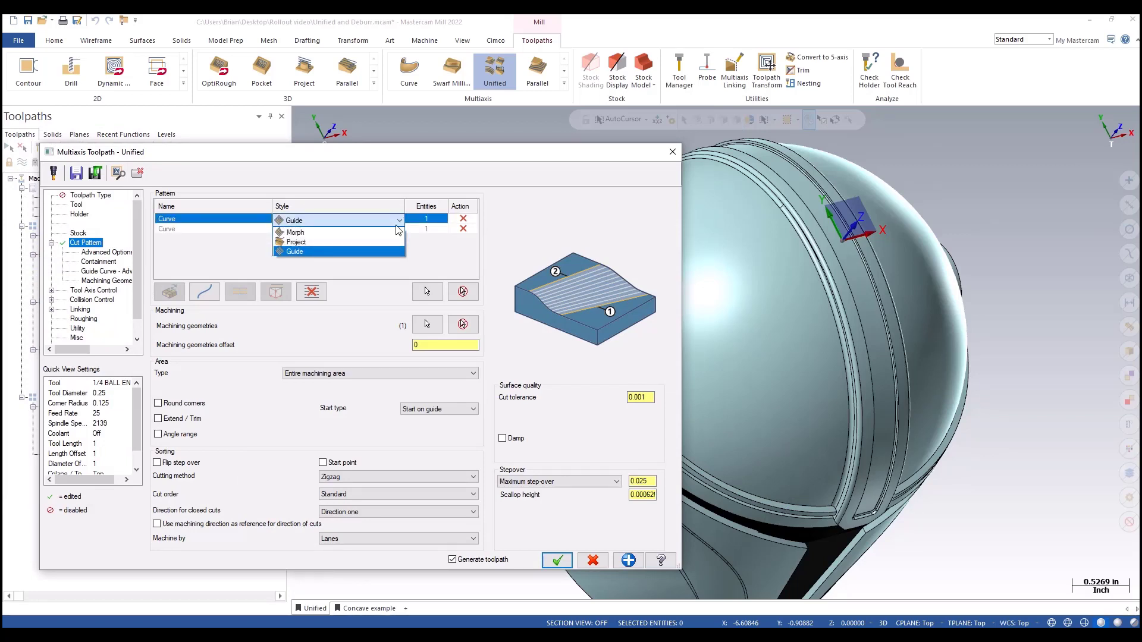
{"action": "left_click", "coordinate": [357, 232]}
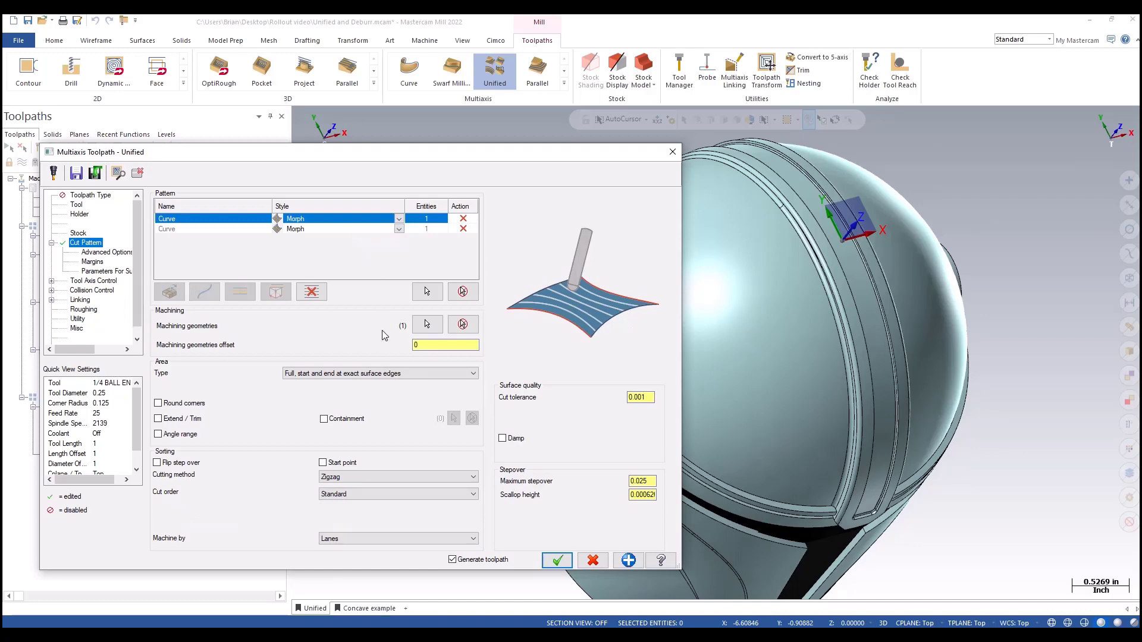
{"action": "left_click", "coordinate": [557, 561]}
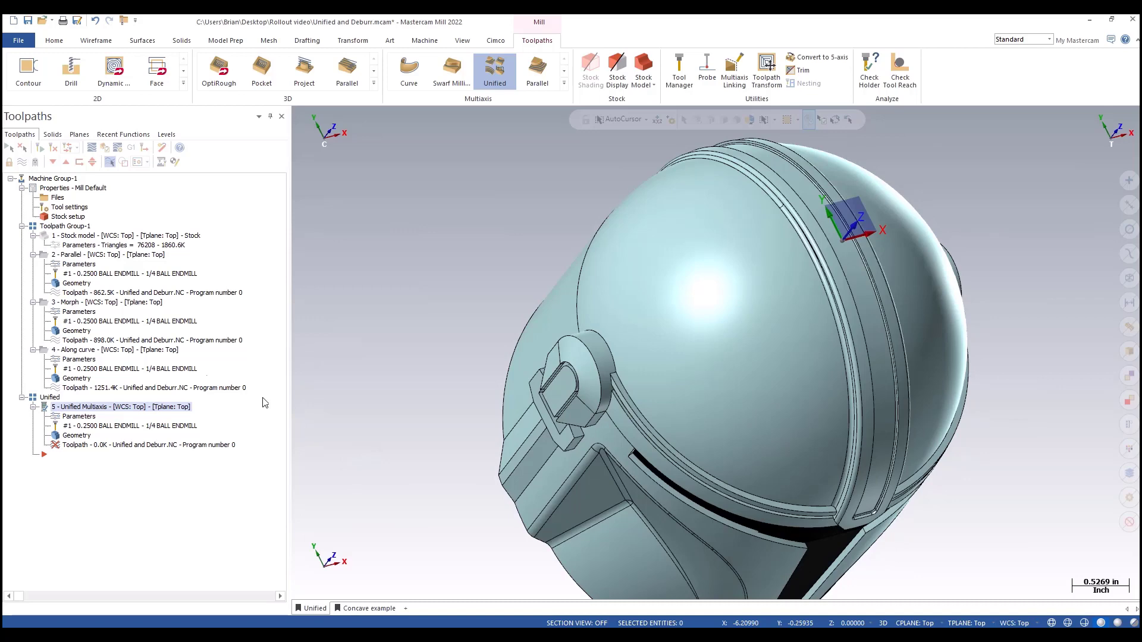
- Display the Morph, Unified and Along curve toolpaths in turn, viewing the helmet from the front
{"action": "left_click", "coordinate": [82, 303]}
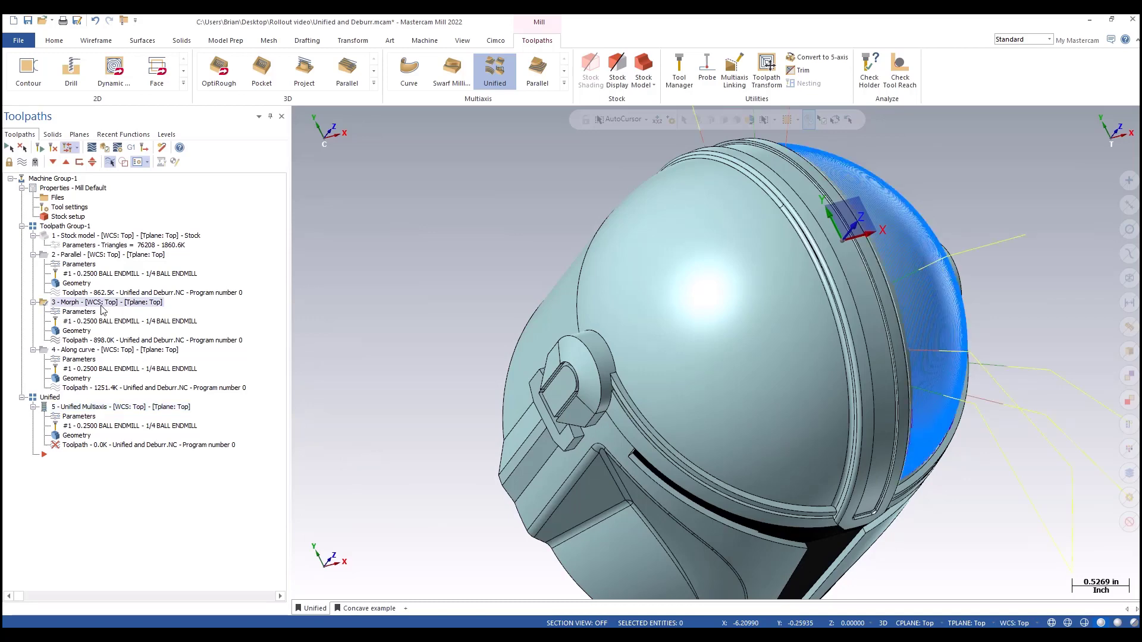
{"action": "middle_click_drag", "start_coordinate": [655, 297], "coordinate": [537, 398]}
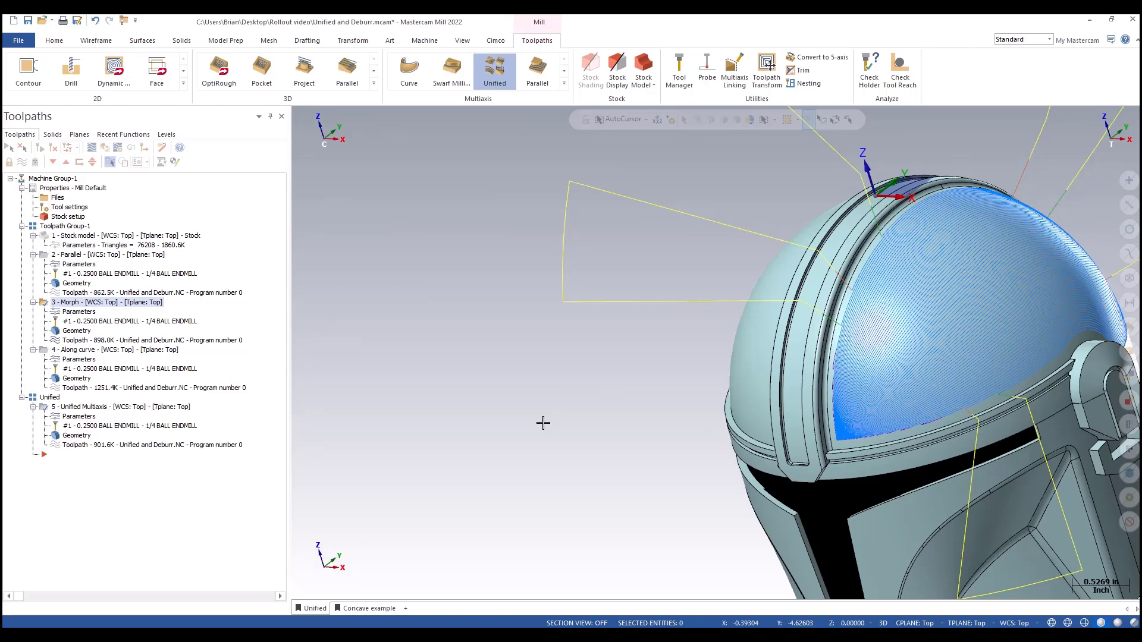
{"action": "left_click", "coordinate": [86, 408]}
{"action": "key", "text": "alt+2"}
{"action": "scroll", "coordinate": [825, 406], "scroll_direction": "up", "scroll_amount": 1}
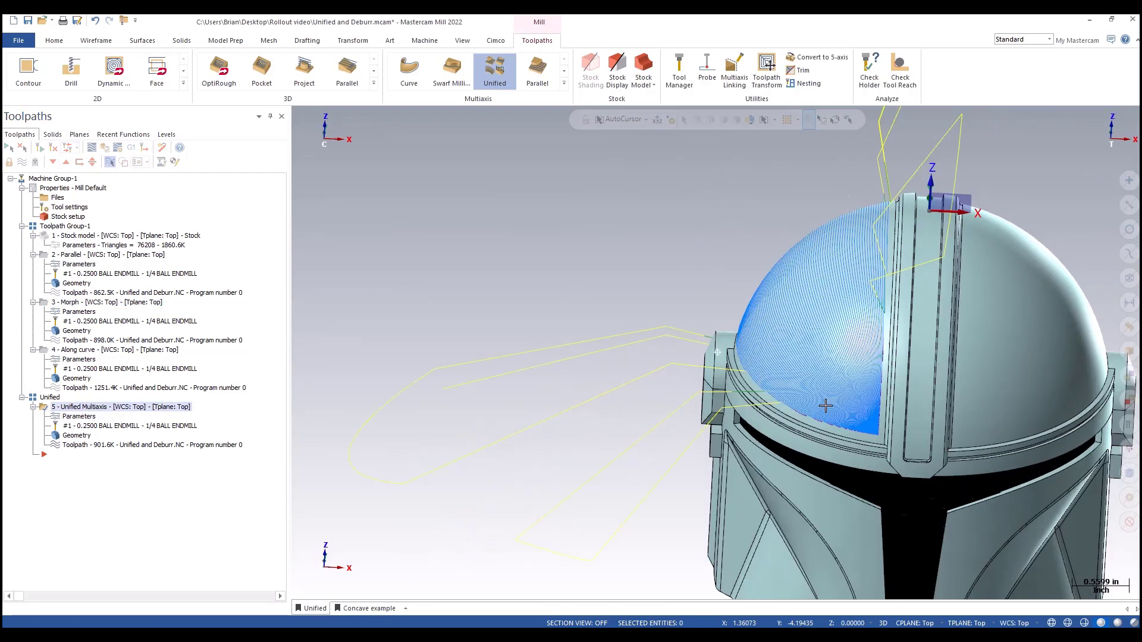
{"action": "scroll", "coordinate": [820, 405], "scroll_direction": "down", "scroll_amount": 2}
{"action": "middle_click_drag", "start_coordinate": [818, 403], "coordinate": [662, 470]}
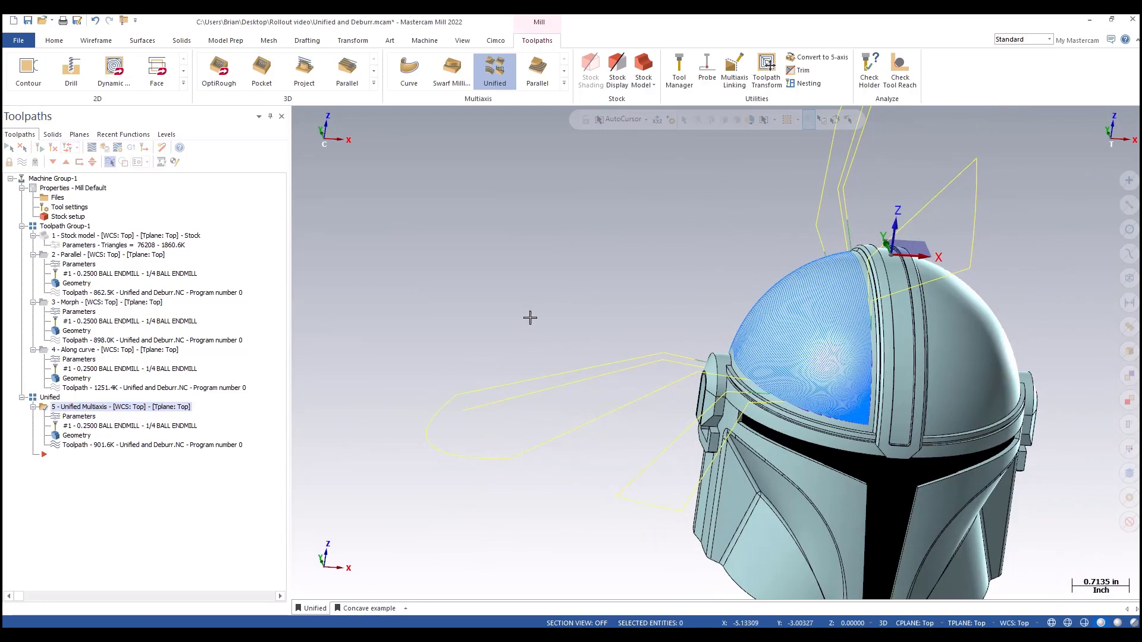
{"action": "left_click", "coordinate": [86, 305]}
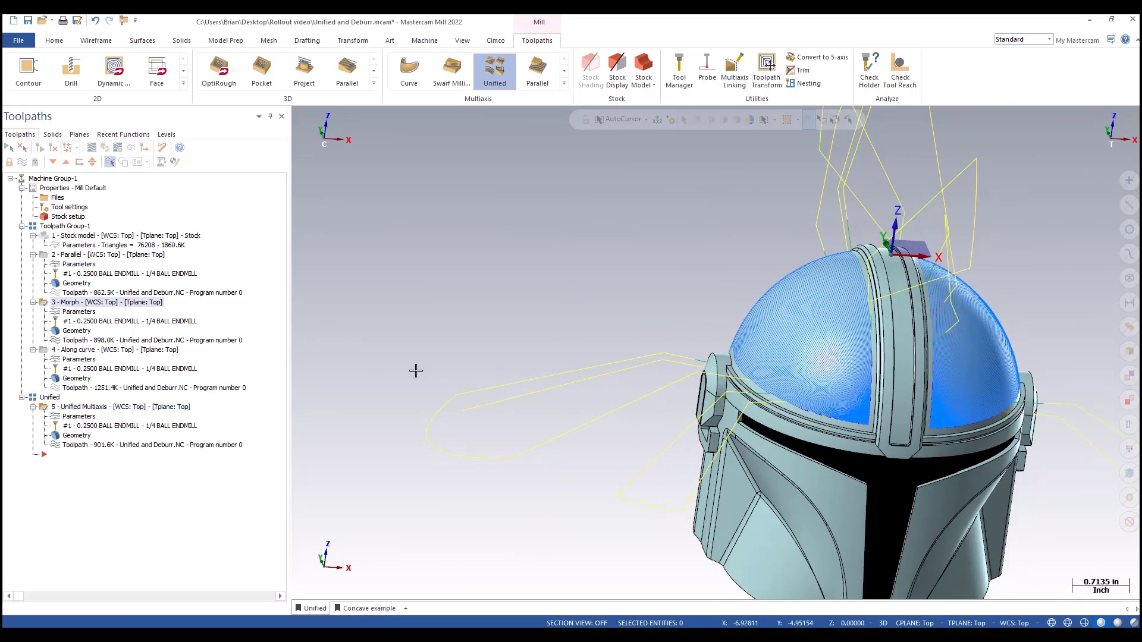
{"action": "left_click", "coordinate": [87, 352]}
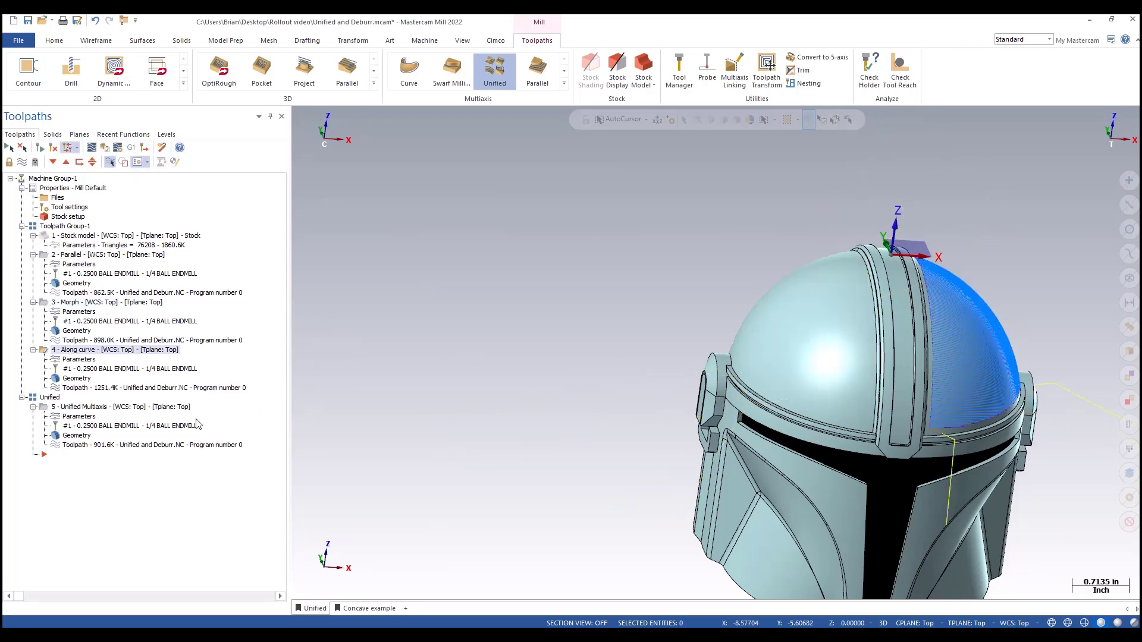
- Replace operation 5's two curves with a single chained rib edge curve in Perpendicular style
{"action": "left_click", "coordinate": [83, 418]}
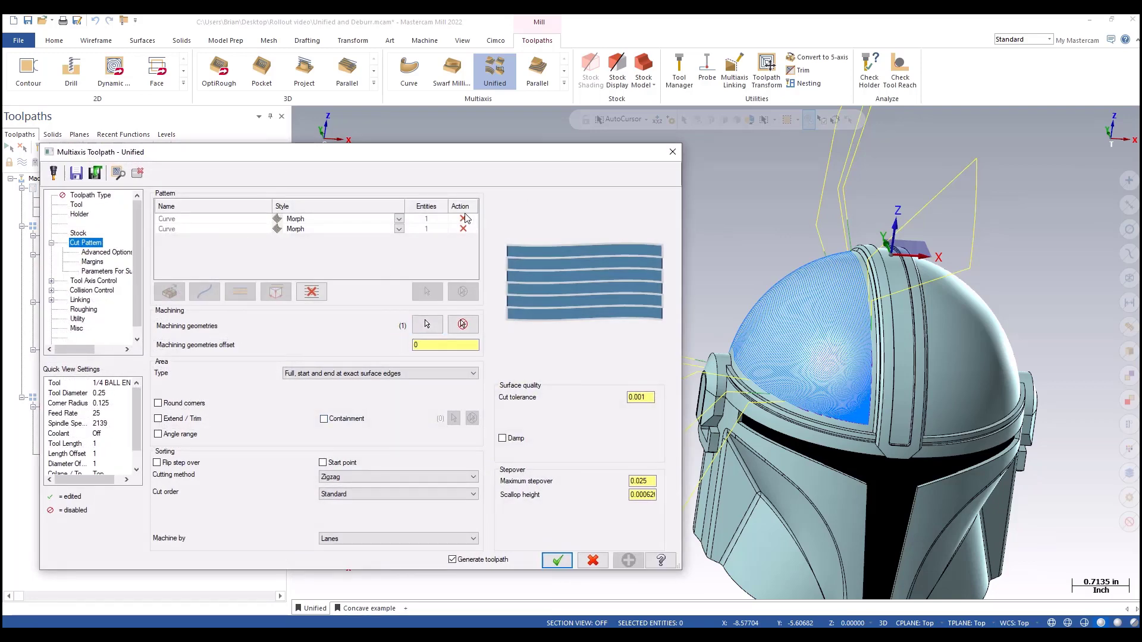
{"action": "left_click", "coordinate": [311, 291]}
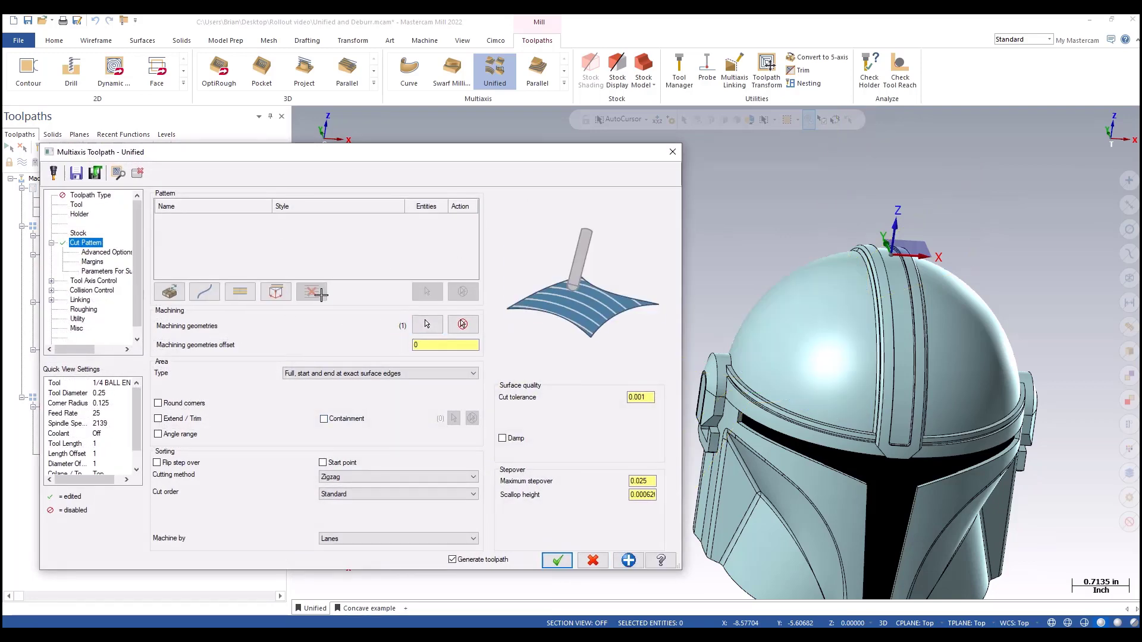
{"action": "left_click", "coordinate": [203, 296]}
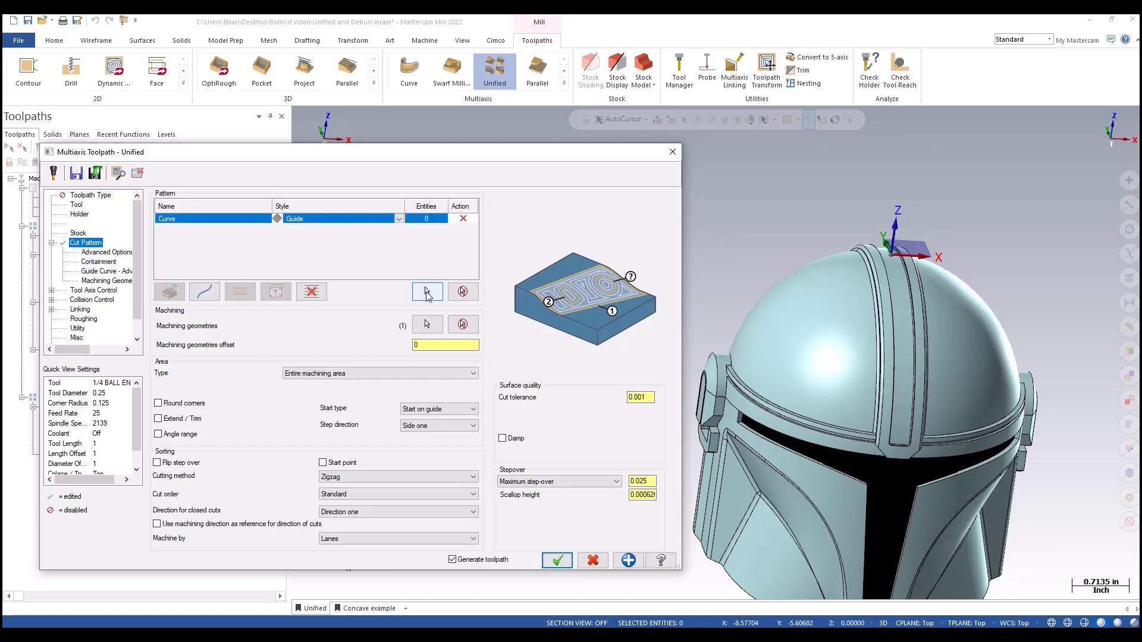
{"action": "left_click", "coordinate": [426, 292]}
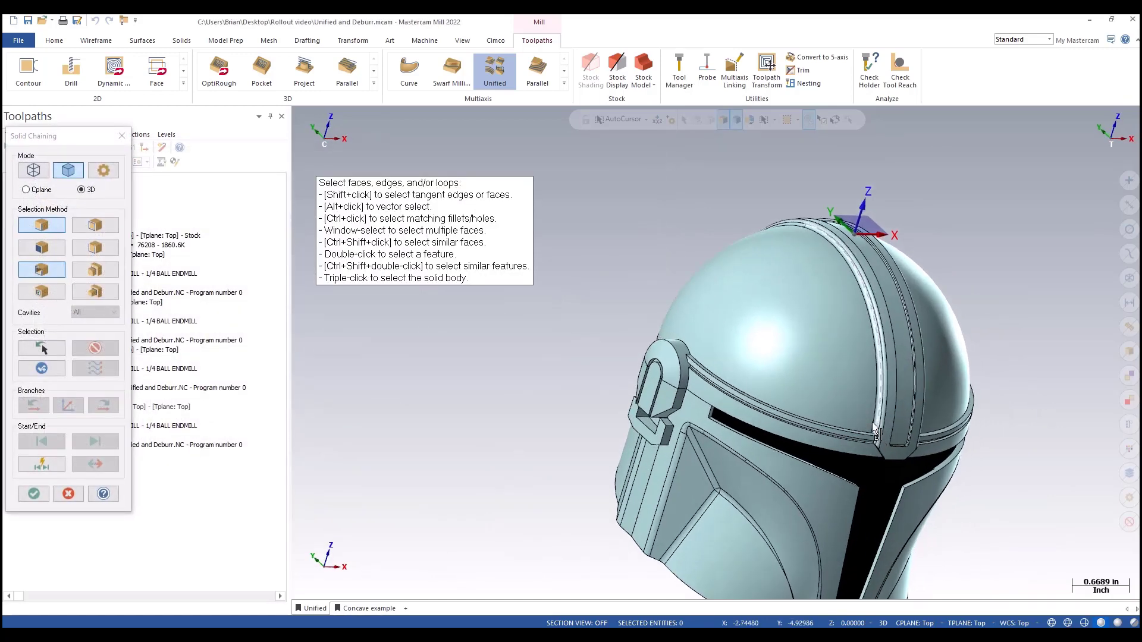
{"action": "scroll", "coordinate": [872, 422], "scroll_direction": "up", "scroll_amount": 2}
{"action": "left_click", "coordinate": [872, 420]}
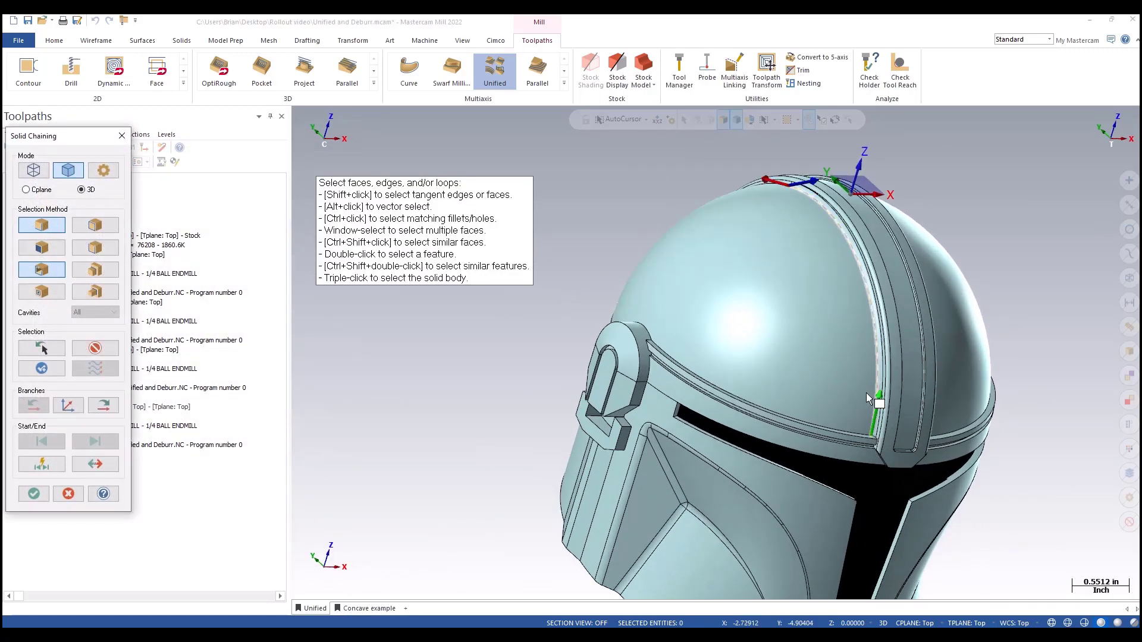
{"action": "left_click", "coordinate": [772, 182]}
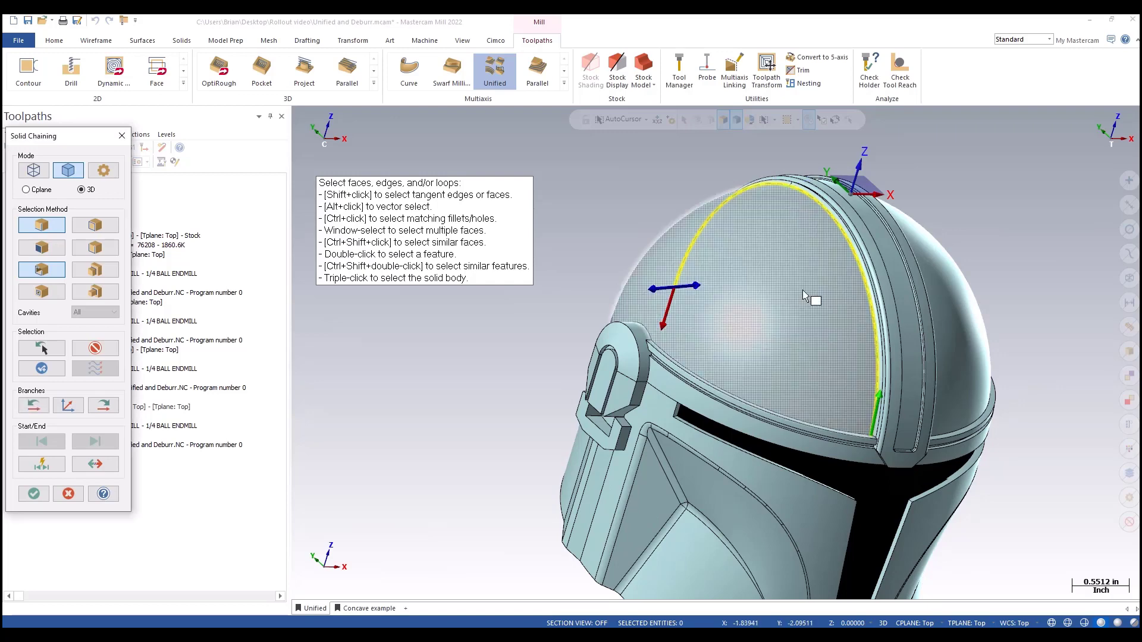
{"action": "left_click", "coordinate": [34, 494]}
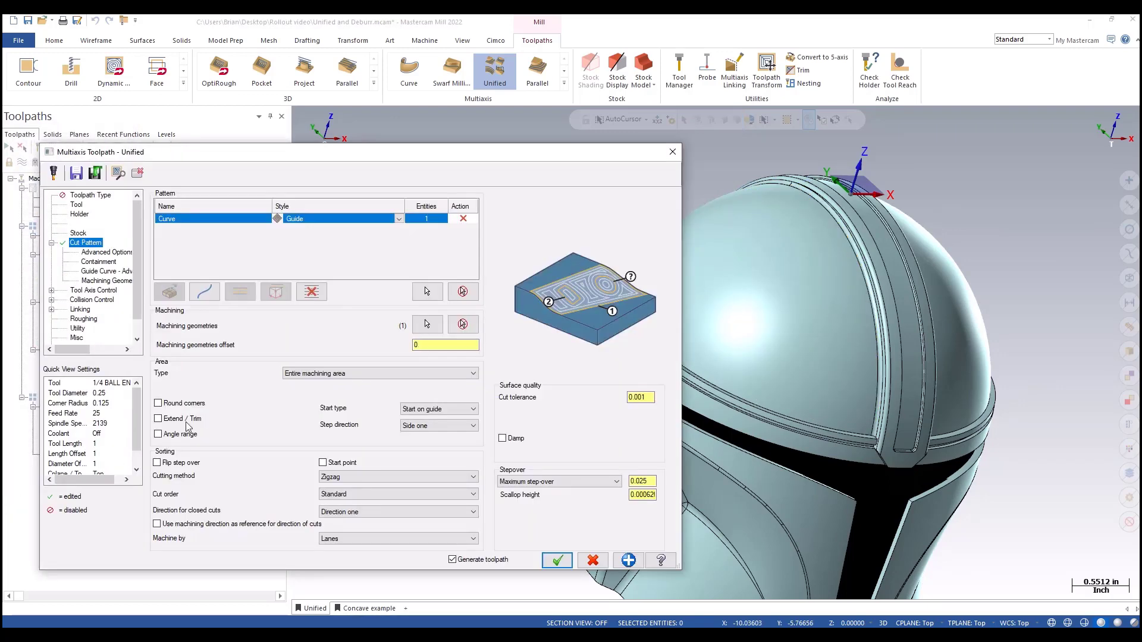
{"action": "left_click", "coordinate": [399, 220]}
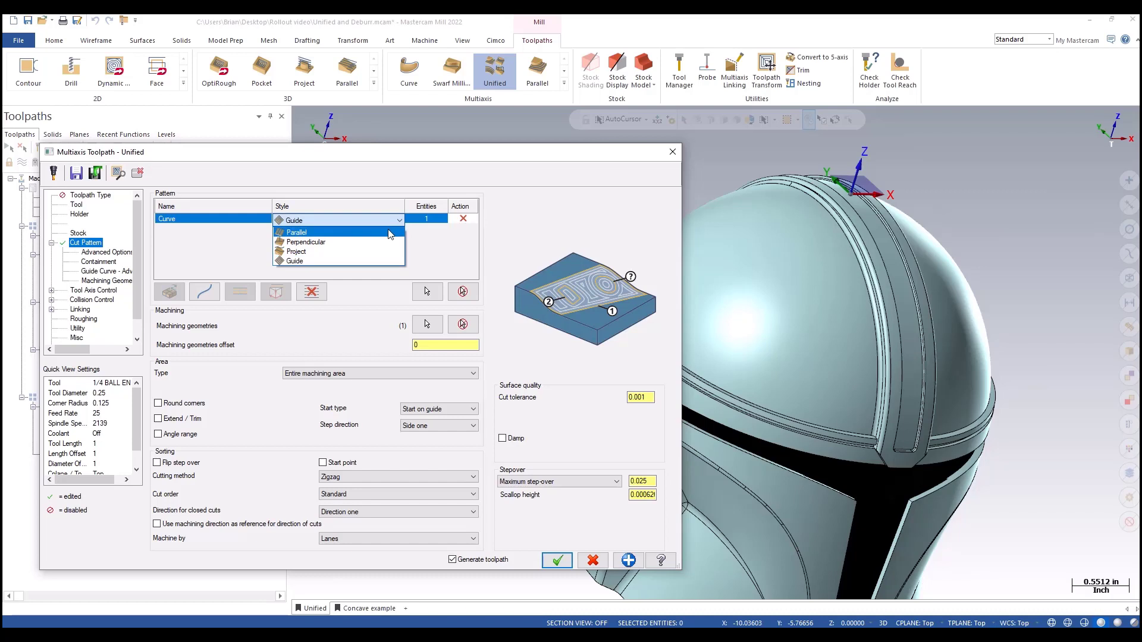
{"action": "left_click", "coordinate": [389, 242]}
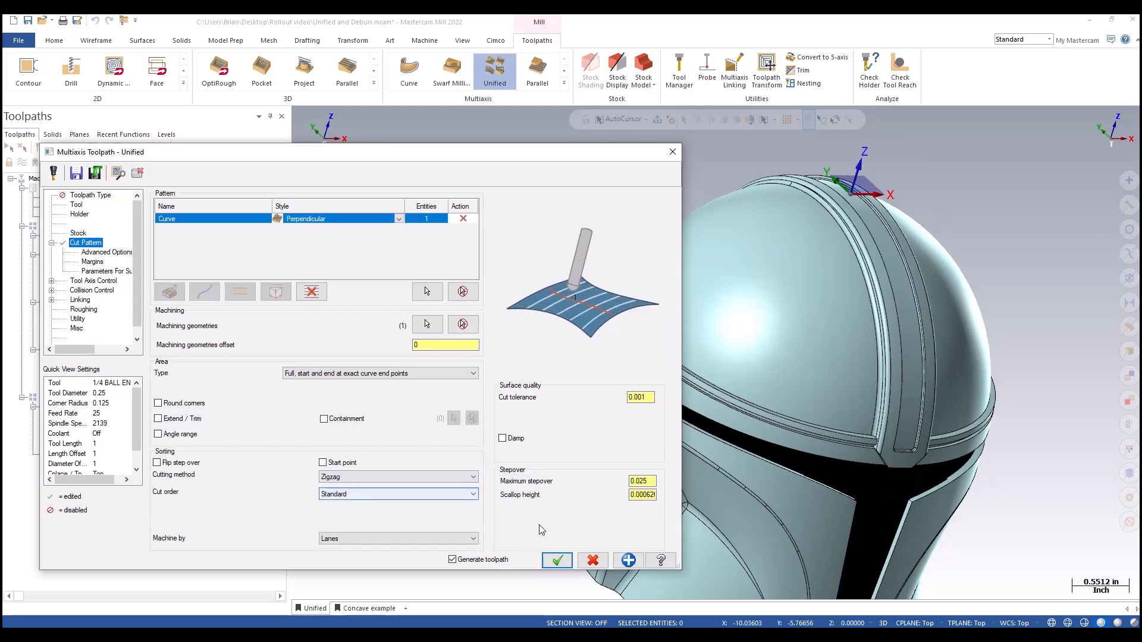
{"action": "left_click", "coordinate": [557, 561]}
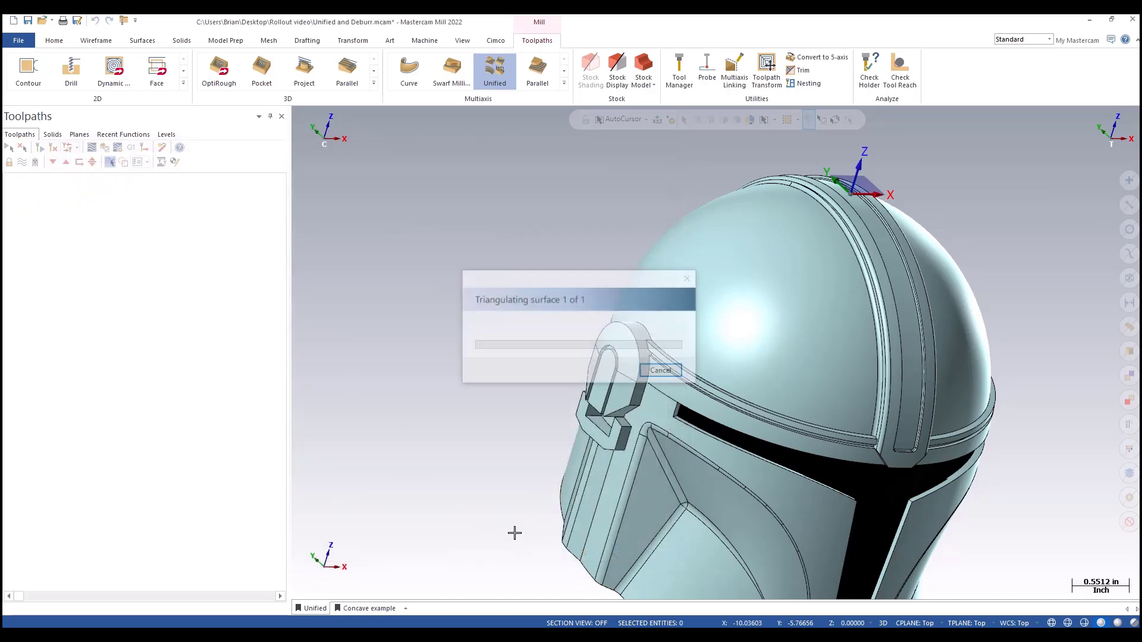
{"action": "middle_click_drag", "start_coordinate": [471, 476], "coordinate": [853, 410]}
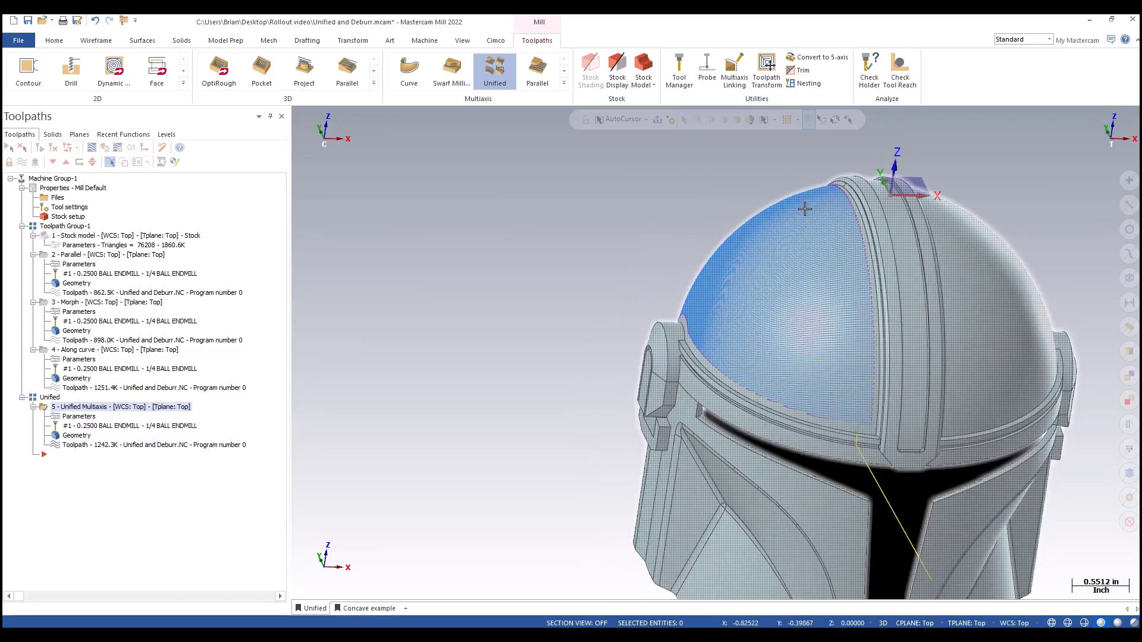
{"action": "left_click", "coordinate": [87, 350]}
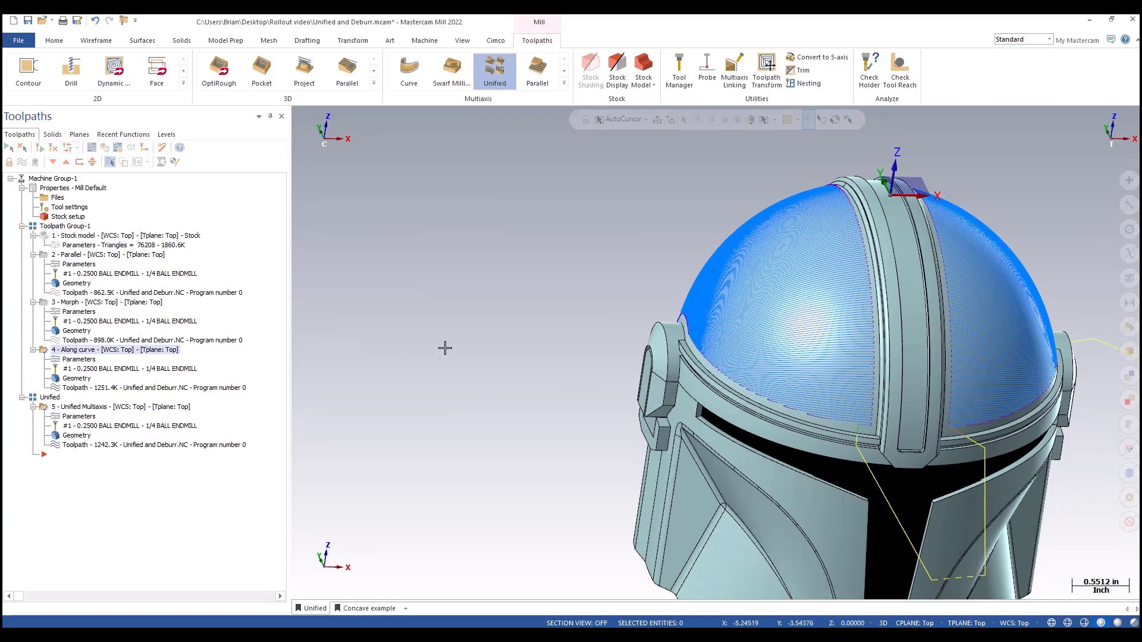
{"action": "middle_click_drag", "start_coordinate": [446, 344], "coordinate": [497, 339]}
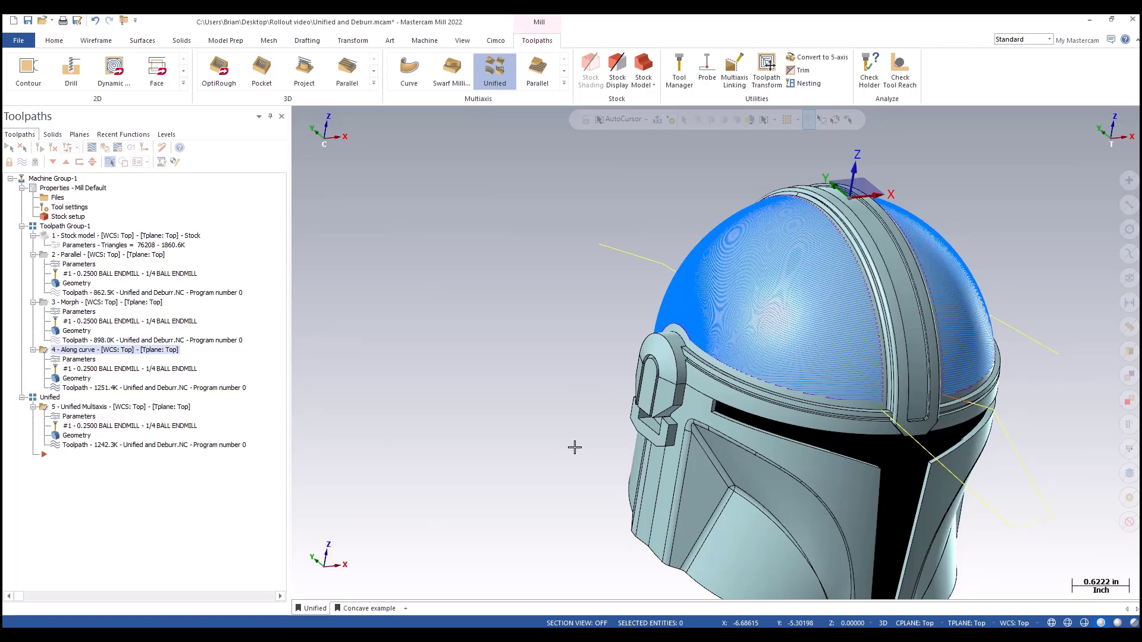
- Copy the Unified Multiaxis operation 5 to create operation 6 right after it
{"action": "left_click", "coordinate": [84, 408]}
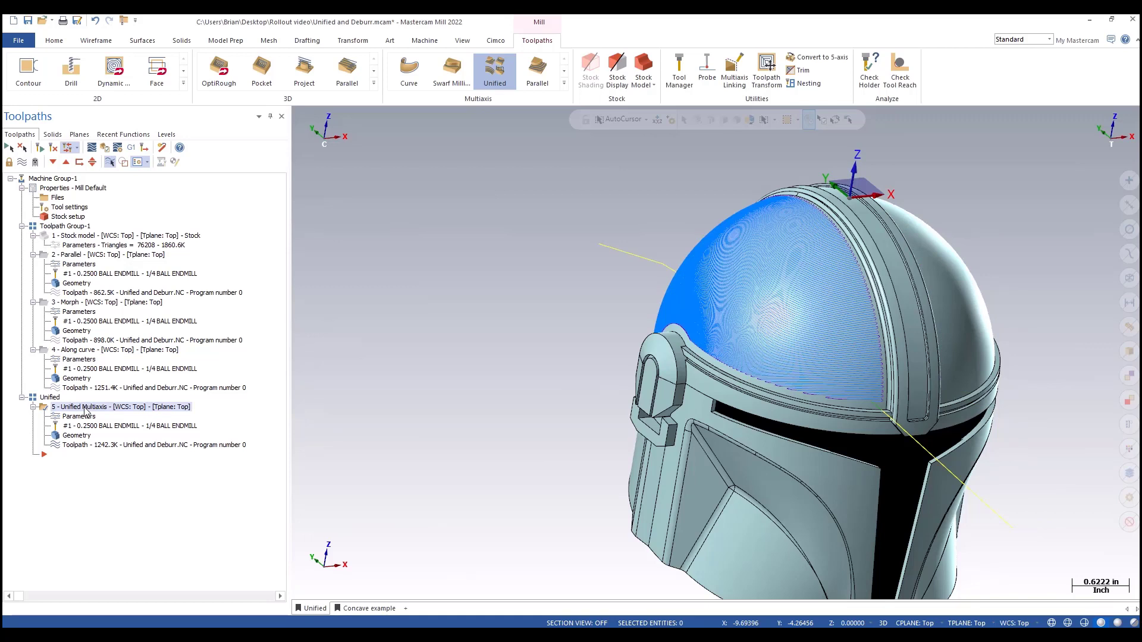
{"action": "right_click_drag", "start_coordinate": [64, 447], "coordinate": [108, 450]}
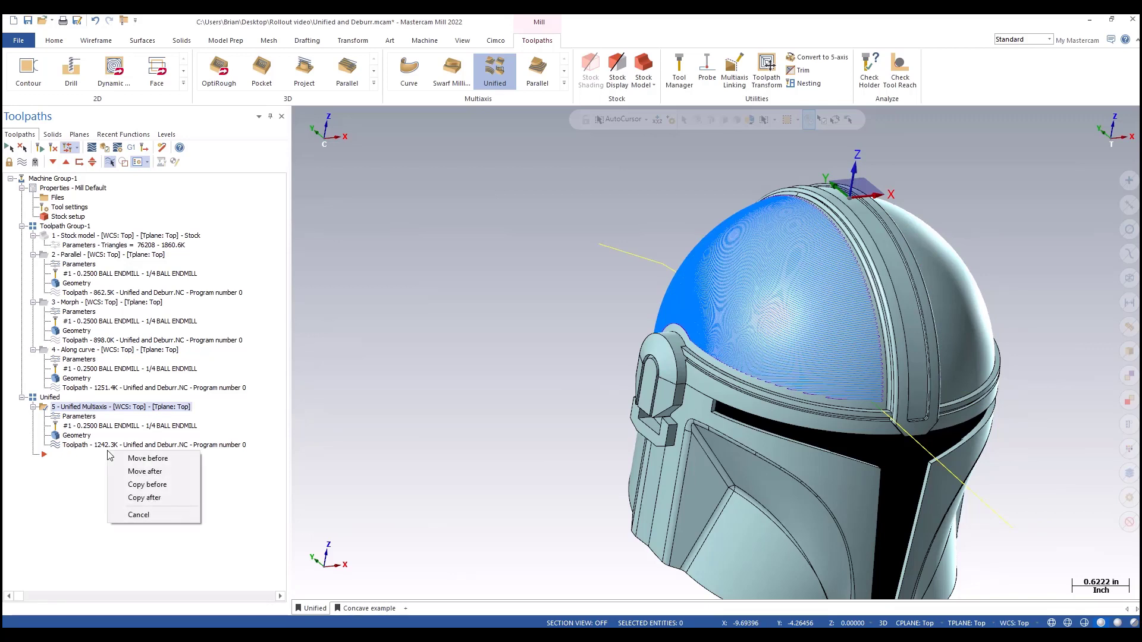
{"action": "left_click", "coordinate": [144, 499]}
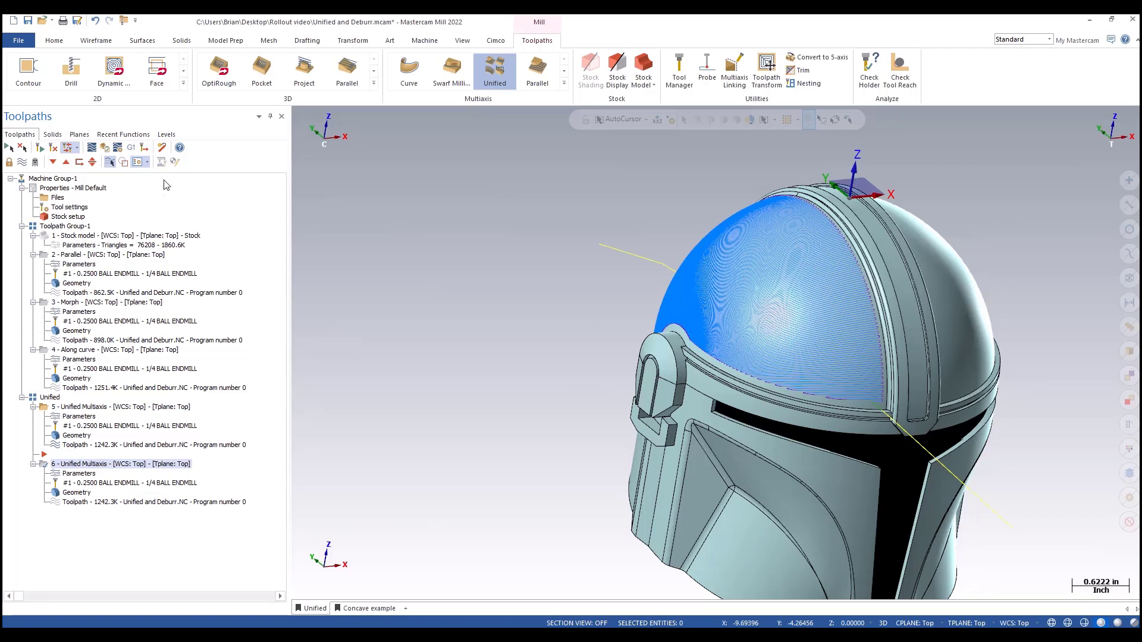
- Turn on level 10 Engrave so the MASTERCAM lettering shows on the helmet
{"action": "left_click", "coordinate": [166, 134]}
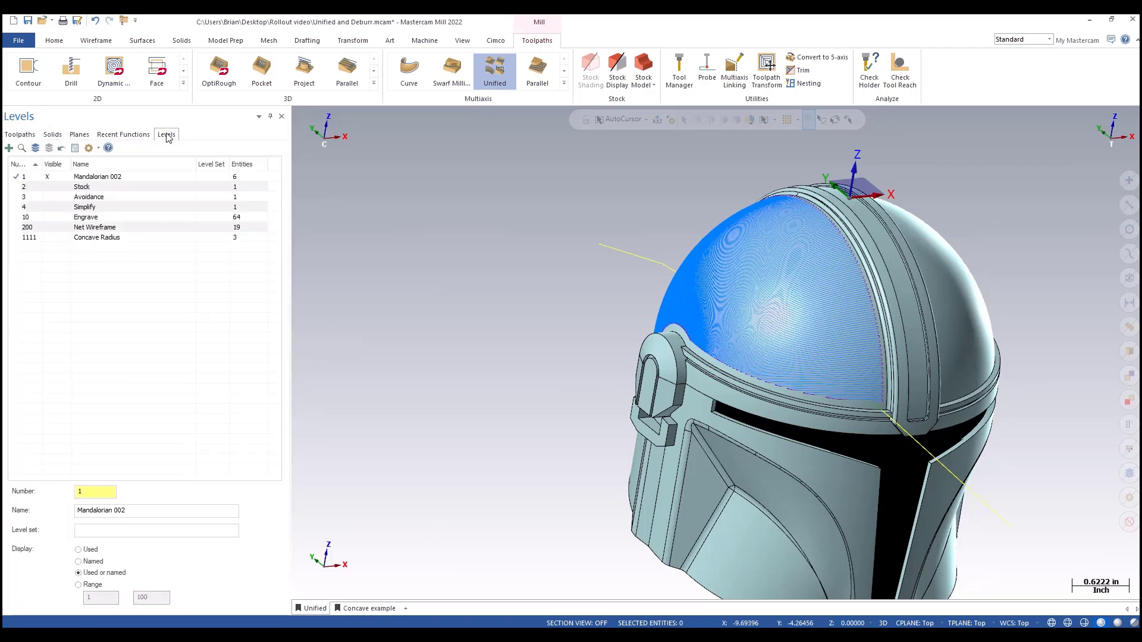
{"action": "left_click", "coordinate": [57, 218]}
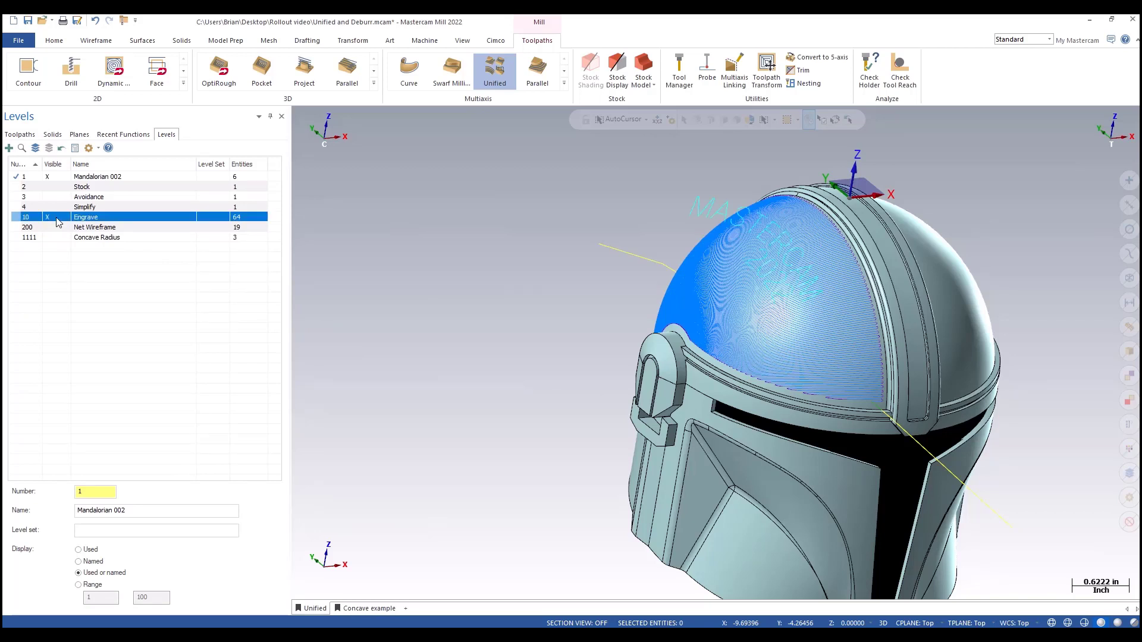
{"action": "left_click", "coordinate": [19, 135]}
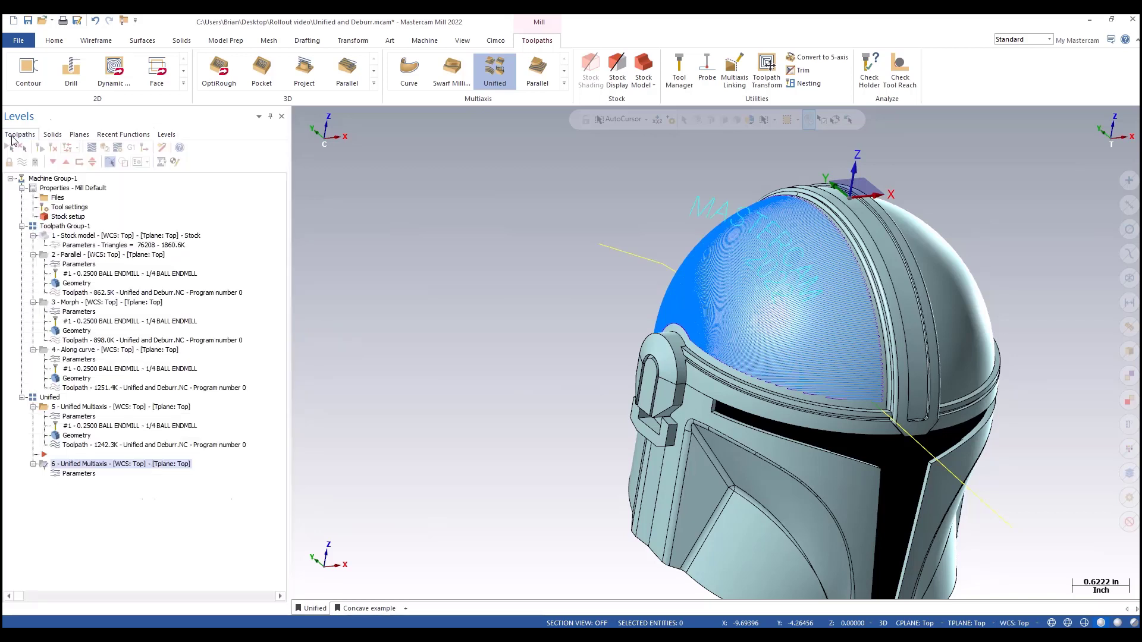
- Replace operation 6's cut pattern with the 18 MASTERCAM text curves, window-selected as wireframe chains
{"action": "left_click", "coordinate": [81, 474]}
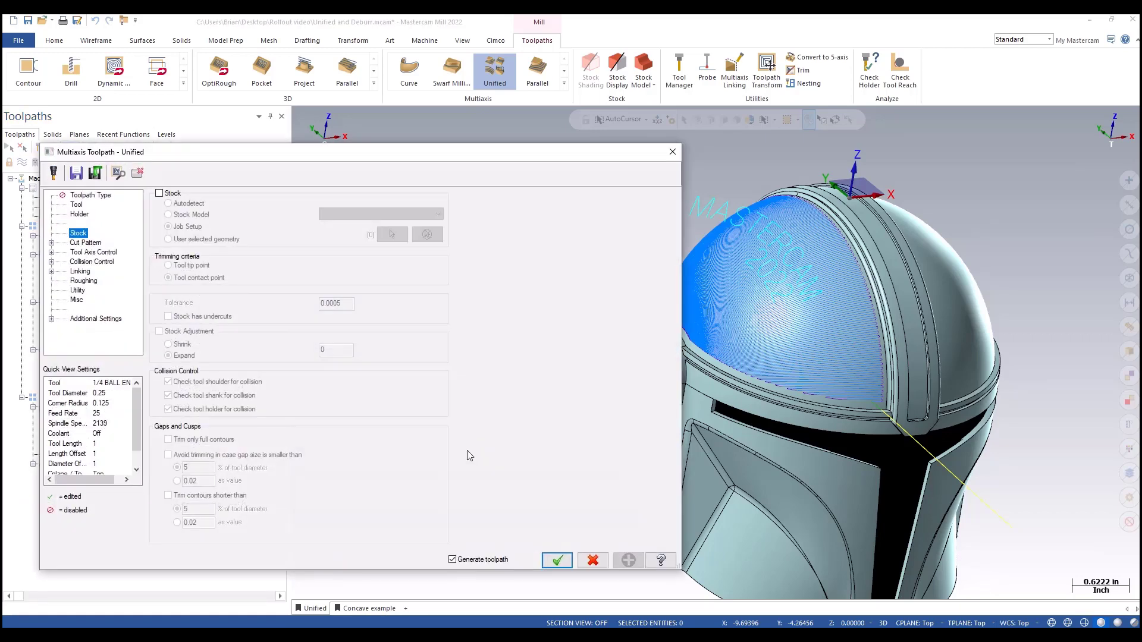
{"action": "left_click", "coordinate": [89, 242]}
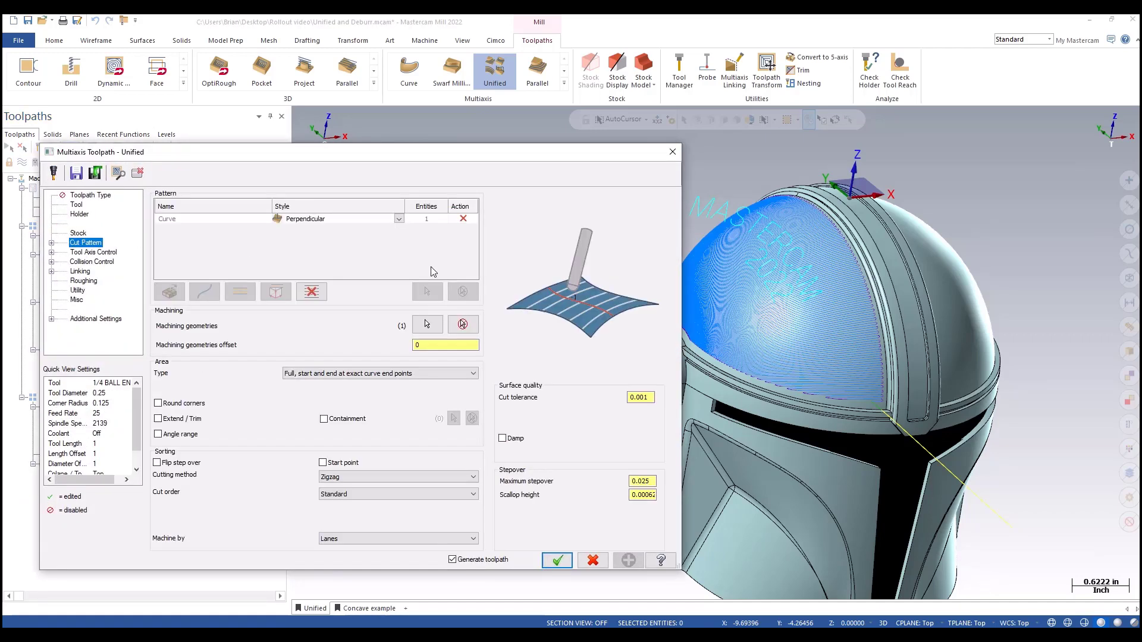
{"action": "left_click", "coordinate": [313, 293]}
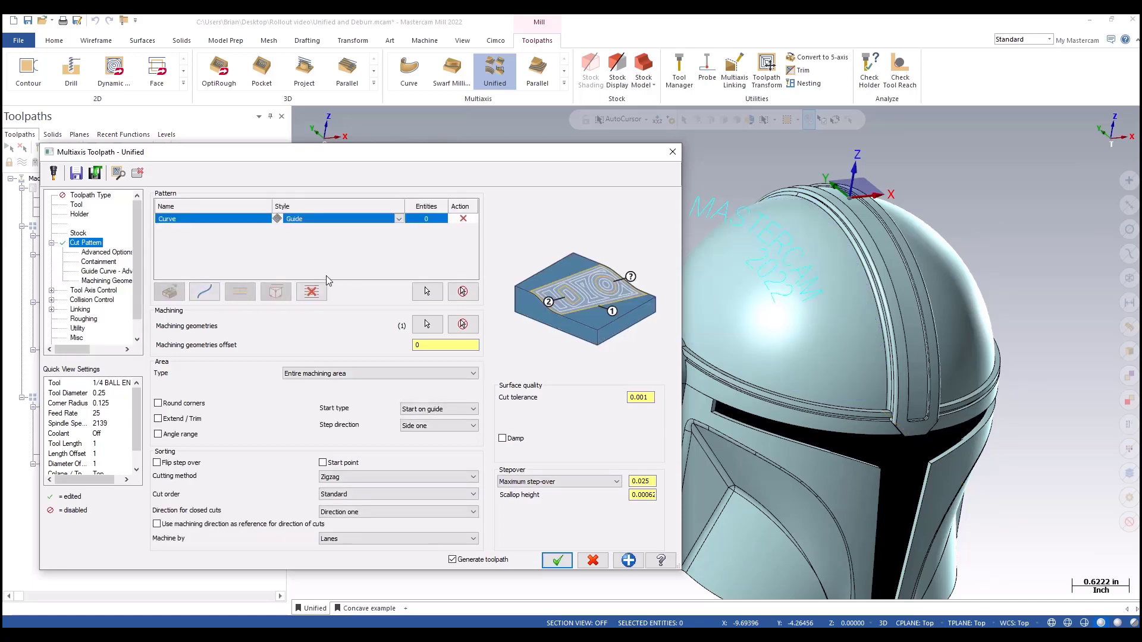
{"action": "left_click", "coordinate": [427, 324]}
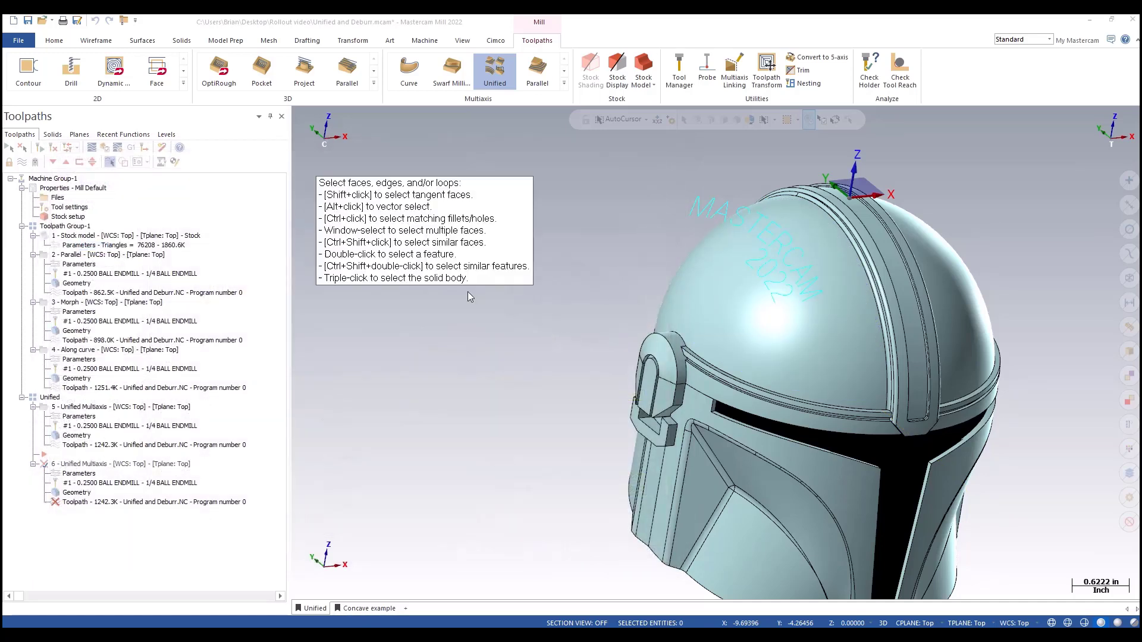
{"action": "left_click", "coordinate": [42, 175]}
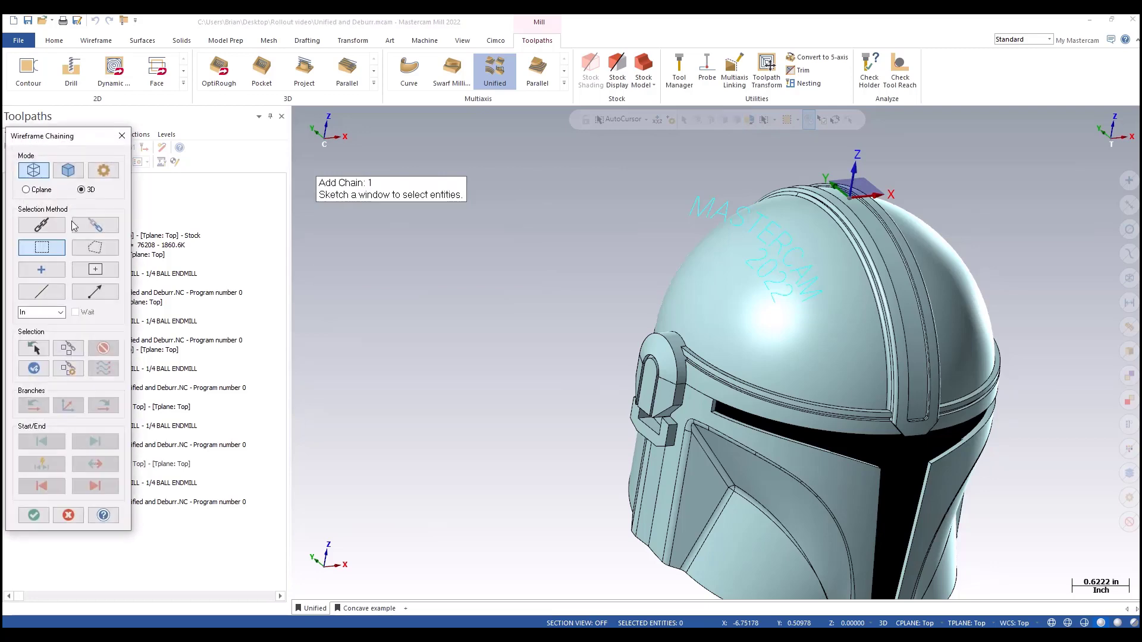
{"action": "mouse_move", "coordinate": [637, 178]}
{"action": "left_mouse_down"}
{"action": "mouse_move", "coordinate": [835, 336]}
{"action": "mouse_move", "coordinate": [838, 353]}
{"action": "left_mouse_up"}
{"action": "left_click", "coordinate": [690, 214]}
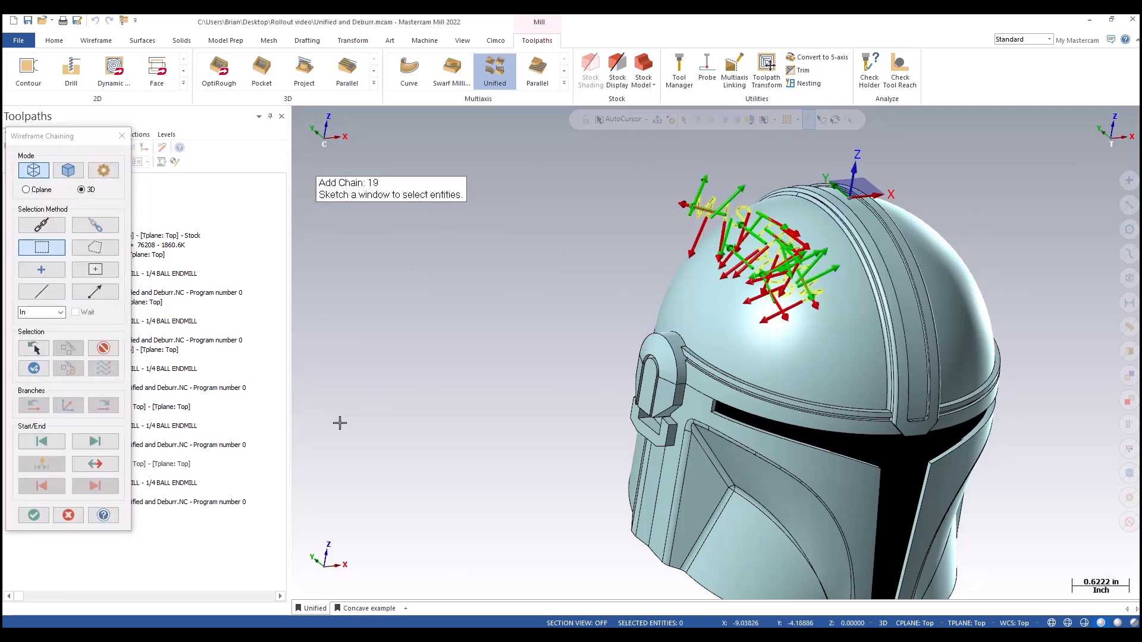
{"action": "left_click", "coordinate": [29, 516]}
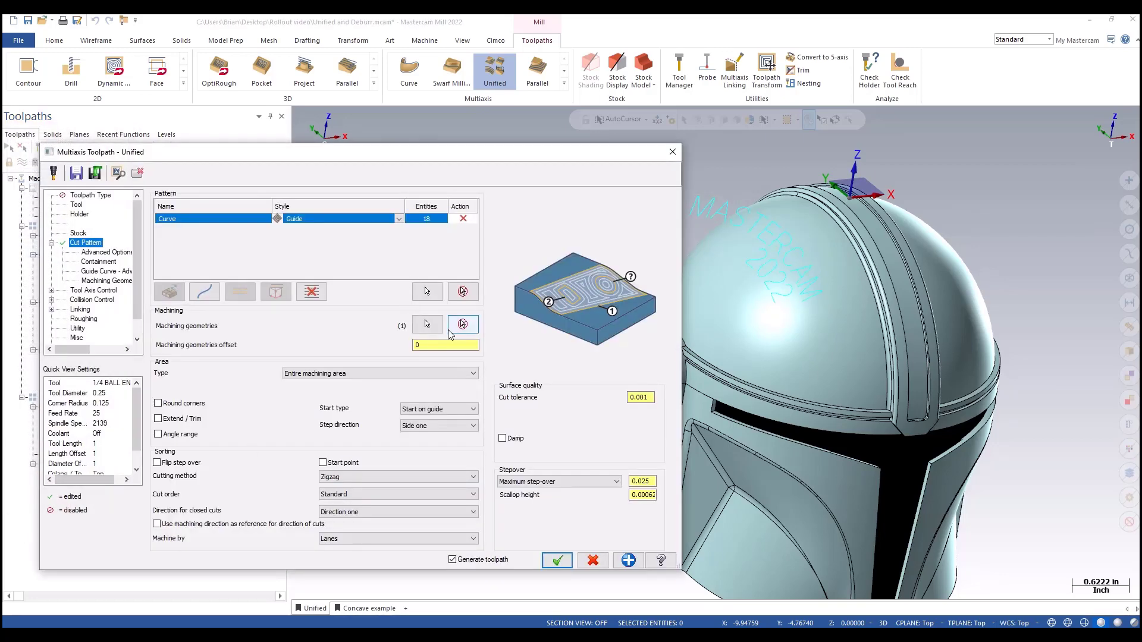
- Switch the curve style to Project with 0.5 max projection distance along surface normal, then regenerate
{"action": "left_click", "coordinate": [398, 222]}
{"action": "left_click", "coordinate": [369, 259]}
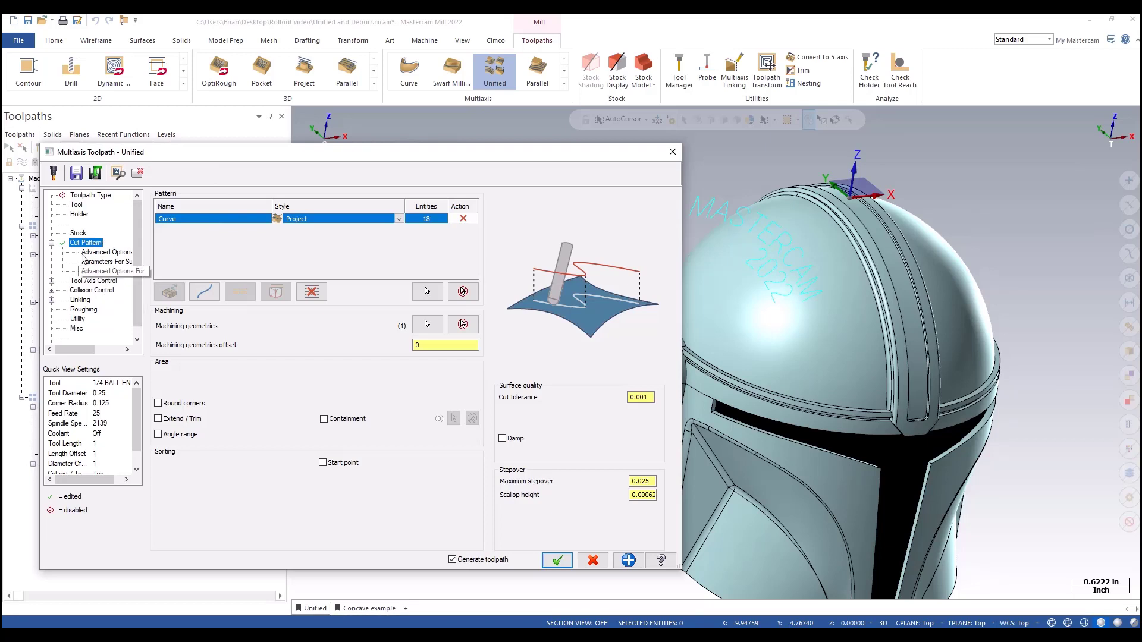
{"action": "left_click", "coordinate": [113, 271]}
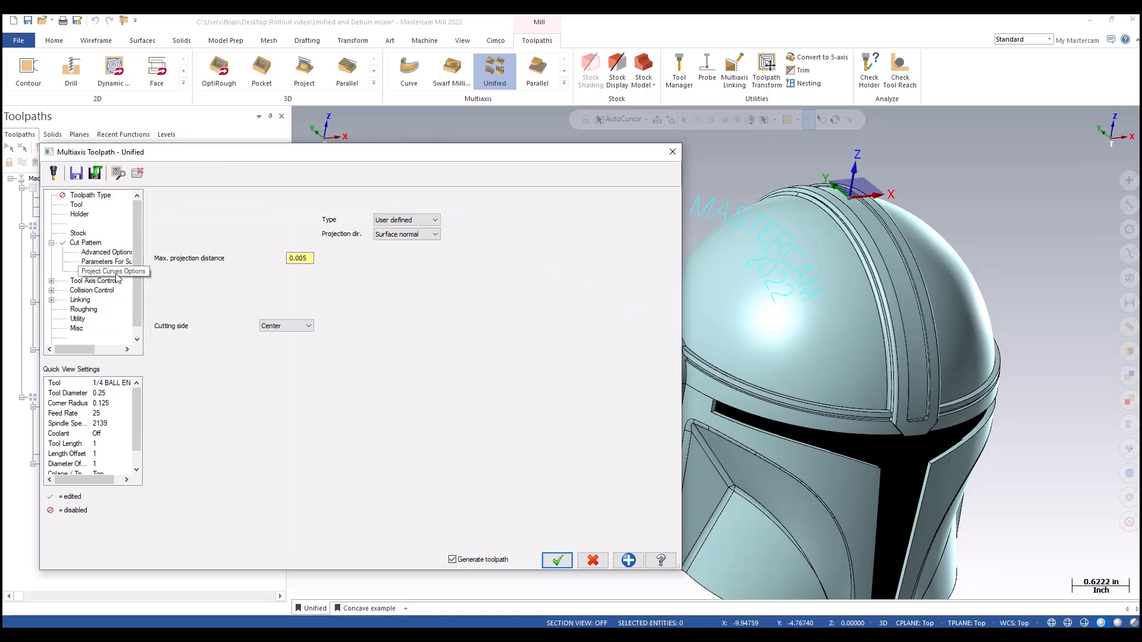
{"action": "double_click", "coordinate": [300, 258]}
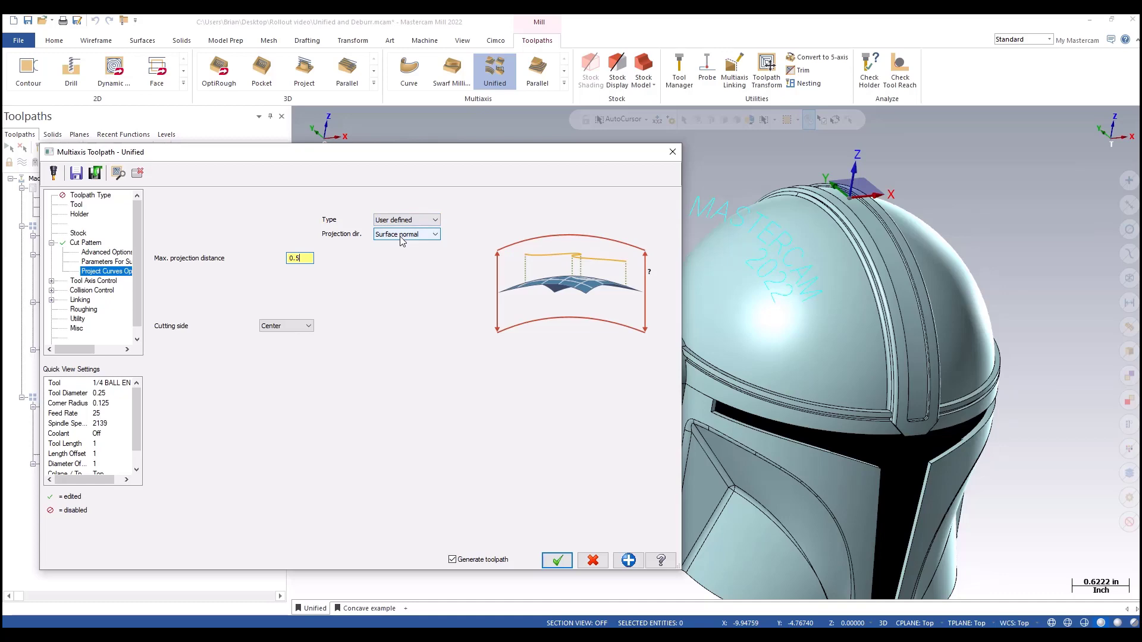
{"action": "left_click", "coordinate": [562, 562]}
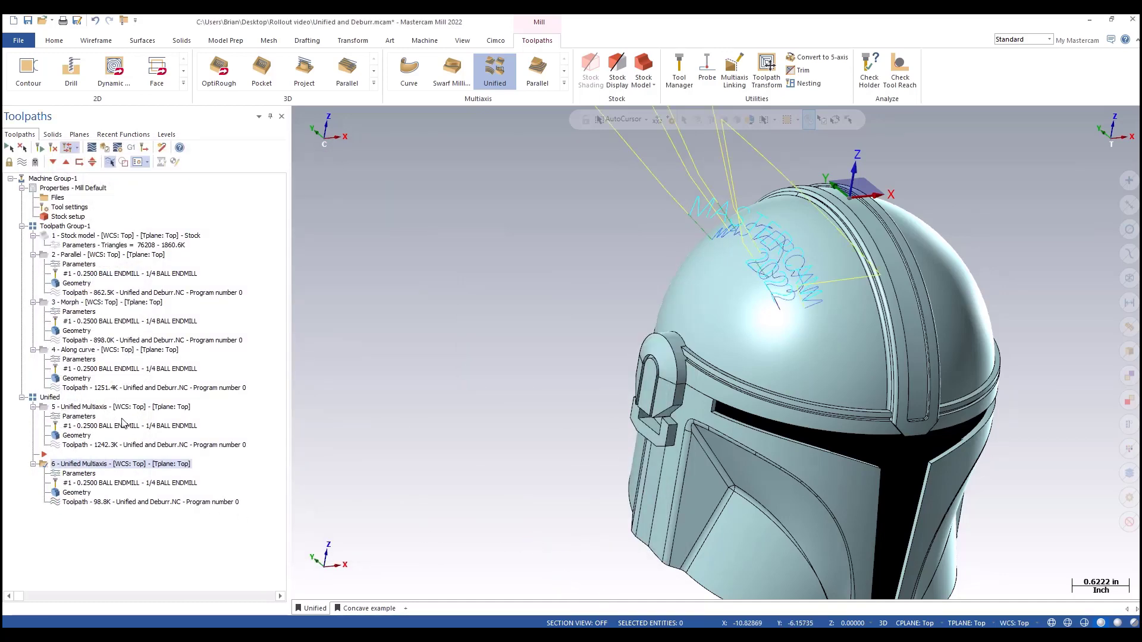
{"action": "middle_click_drag", "start_coordinate": [348, 427], "coordinate": [722, 480]}
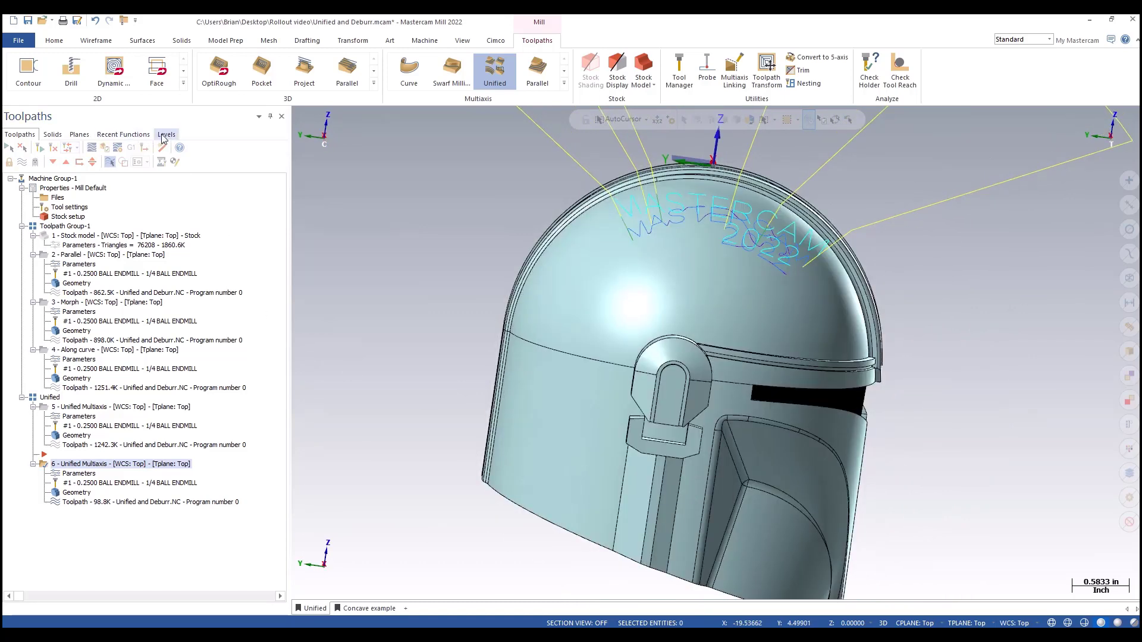
{"action": "scroll", "coordinate": [640, 468], "scroll_direction": "down", "scroll_amount": 2}
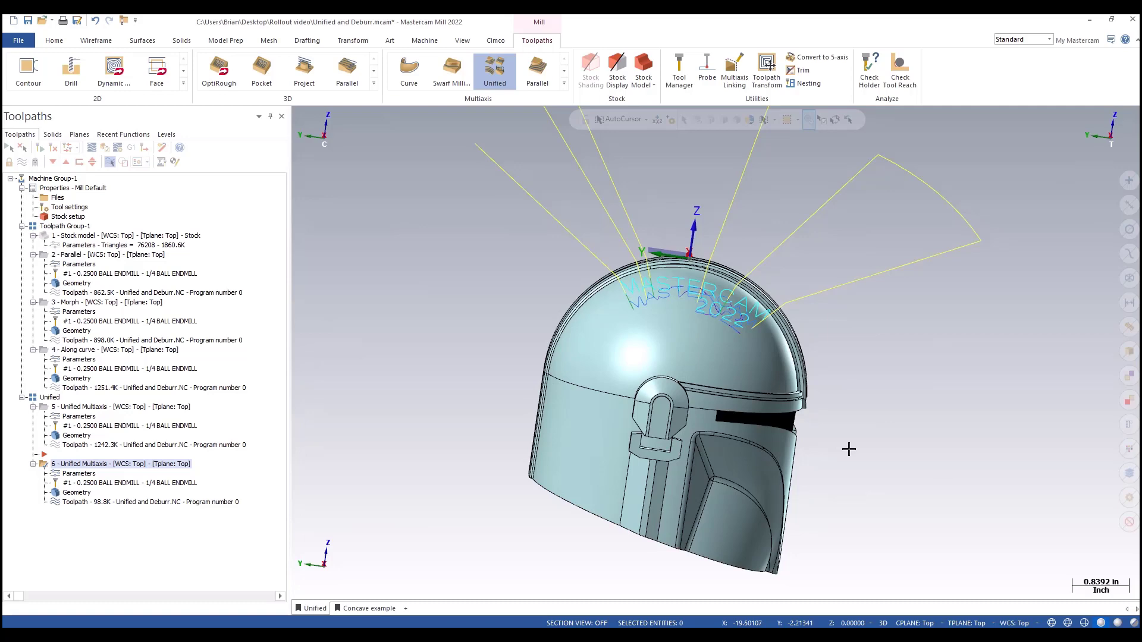
{"action": "middle_click_drag", "start_coordinate": [897, 439], "coordinate": [673, 427]}
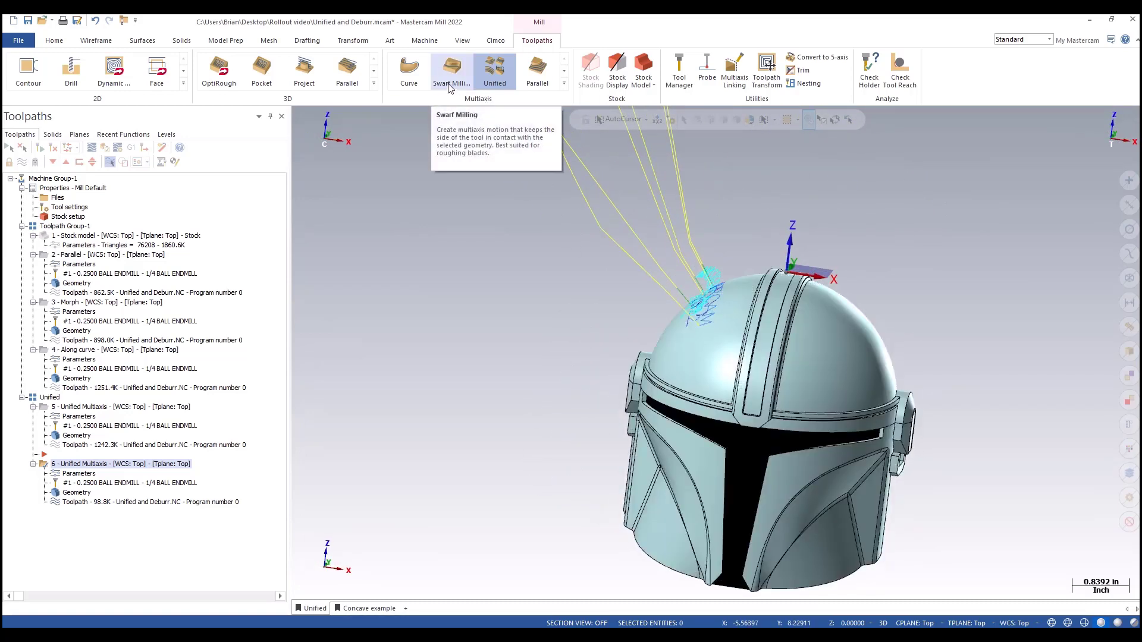
{"action": "left_click", "coordinate": [536, 74]}
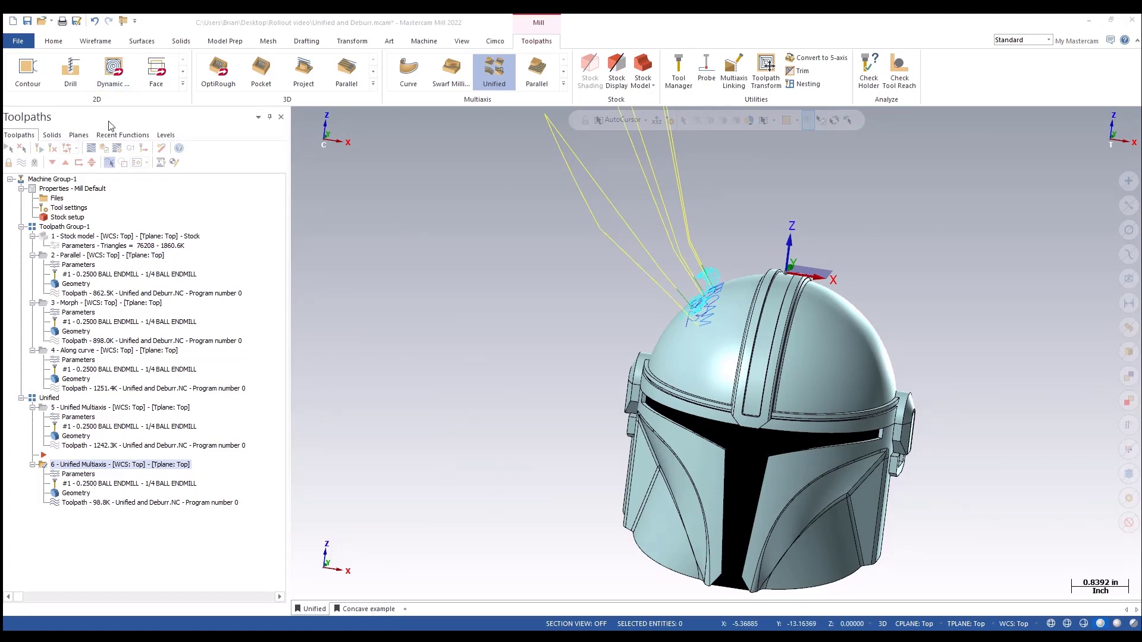
- Add a new toolpath group, Toolpath Group-2, under Machine Group-1
{"action": "left_click", "coordinate": [165, 135]}
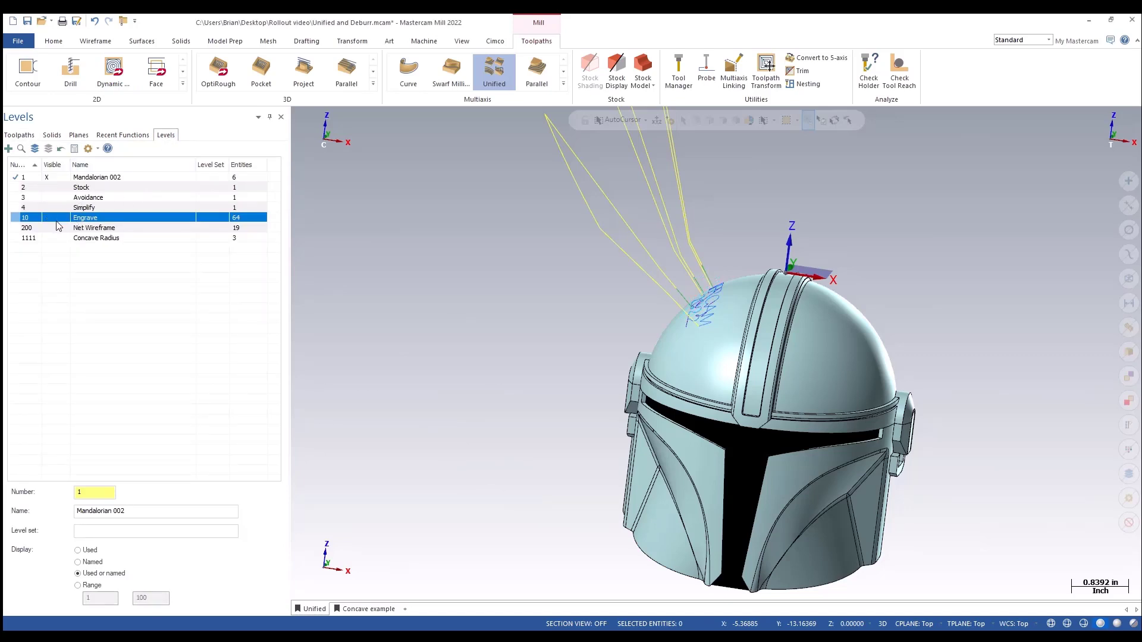
{"action": "left_click", "coordinate": [20, 135]}
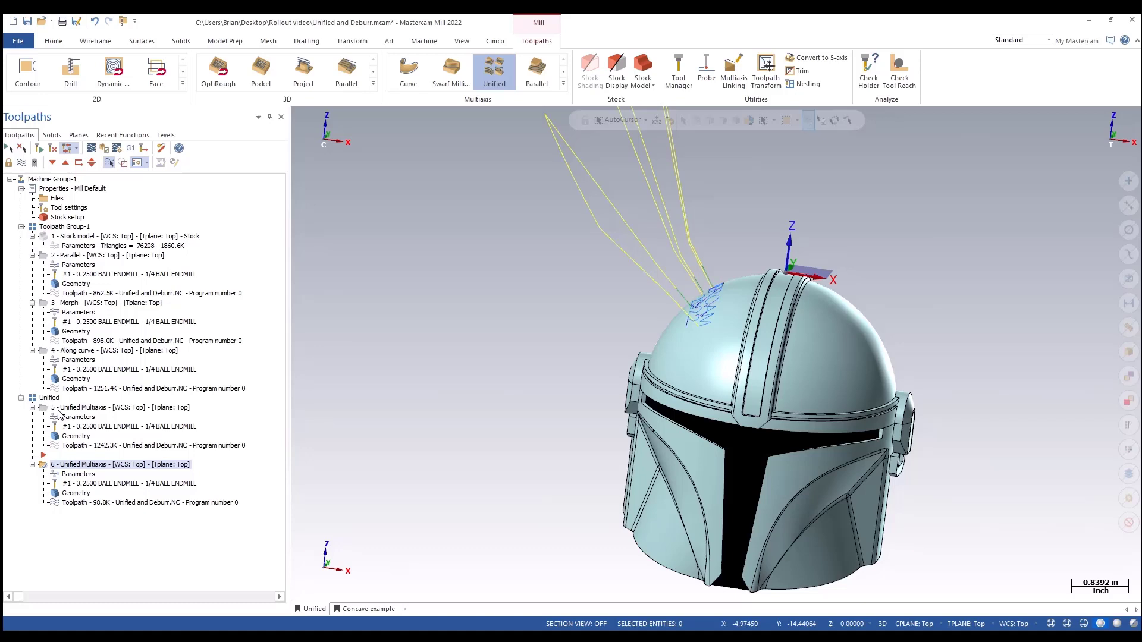
{"action": "right_click", "coordinate": [54, 183]}
{"action": "mouse_move", "coordinate": [87, 257]}
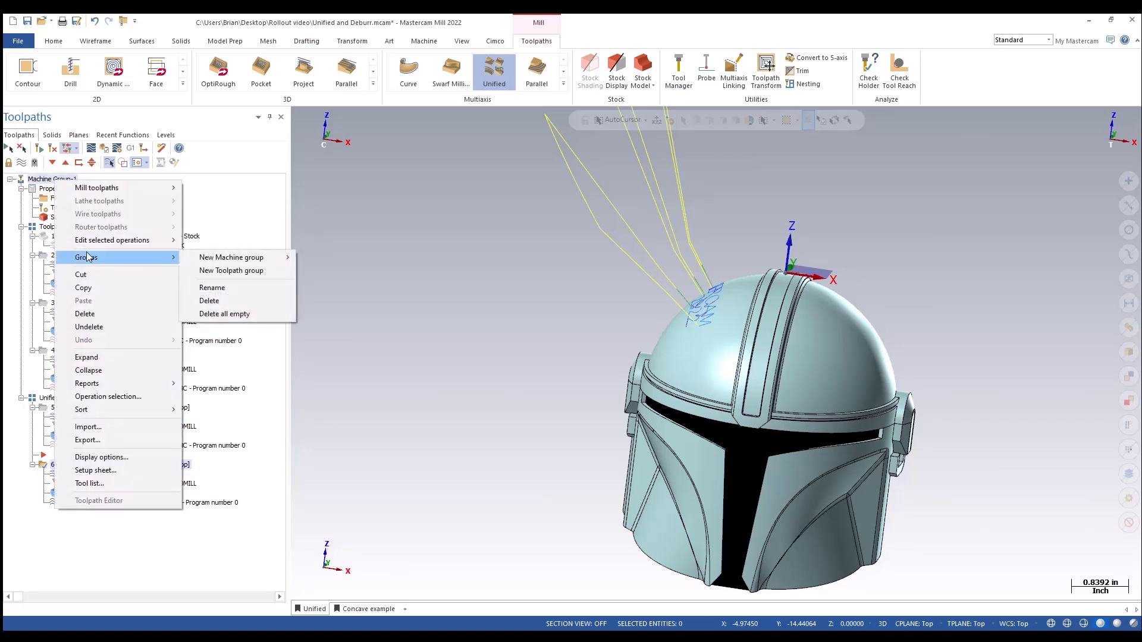
{"action": "left_click", "coordinate": [231, 270]}
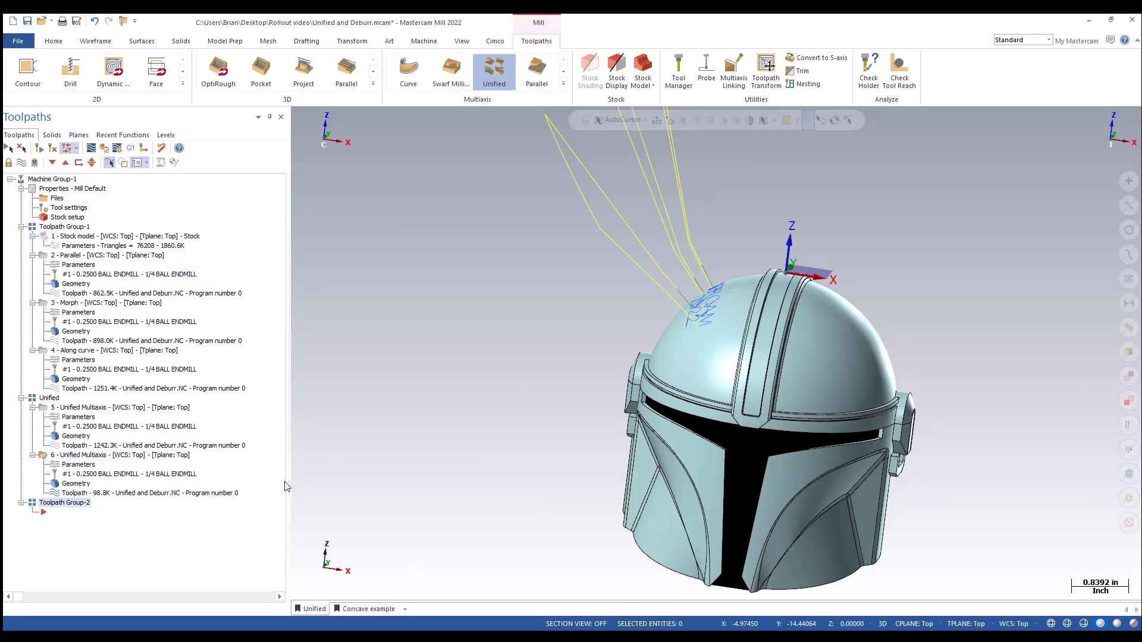
{"action": "key", "text": "d"}
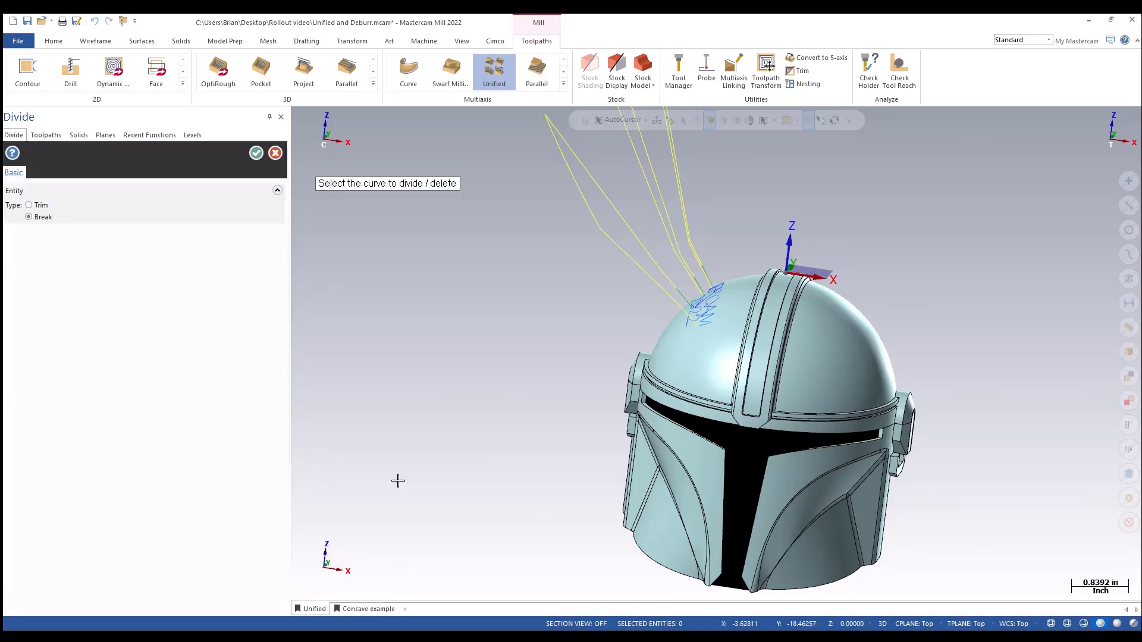
{"action": "left_click", "coordinate": [274, 153]}
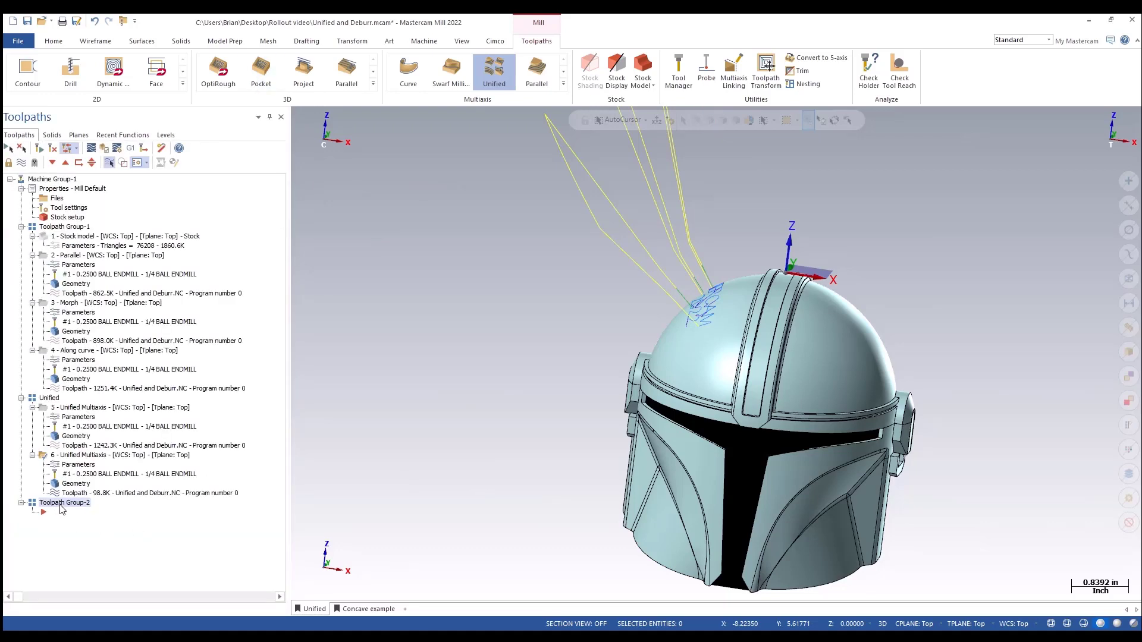
- Rename Toolpath Group-2 to Deburr
{"action": "left_click", "coordinate": [60, 503]}
{"action": "type", "text": "Deburr"}
{"action": "key", "text": "Return"}
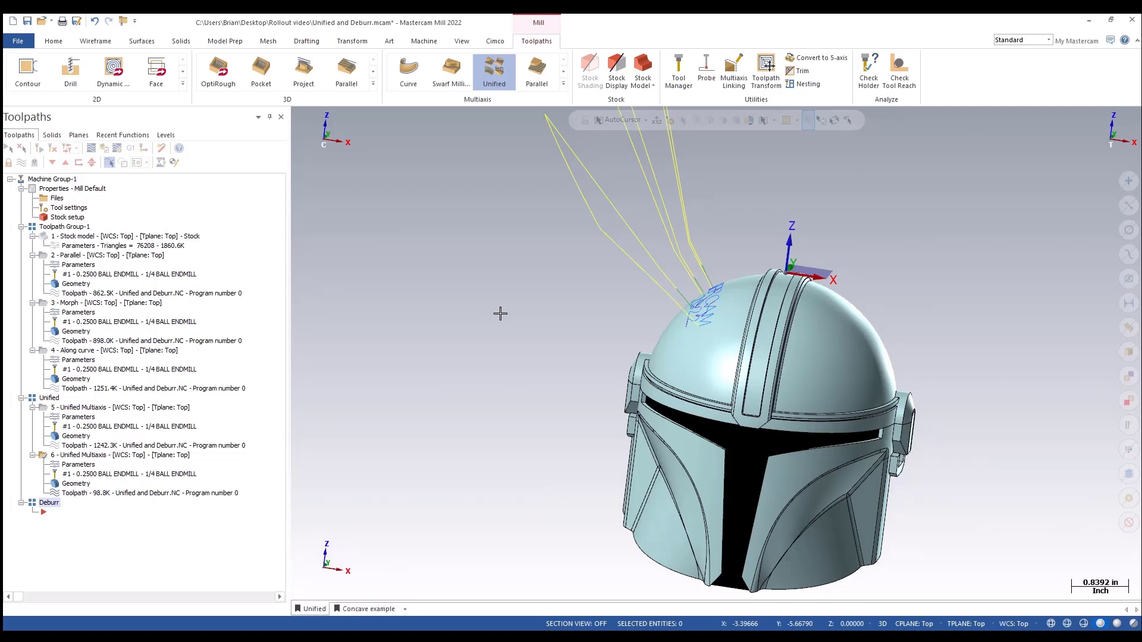
- Switch to the Concave example view and check the red chamfer line's properties
{"action": "left_click", "coordinate": [365, 609]}
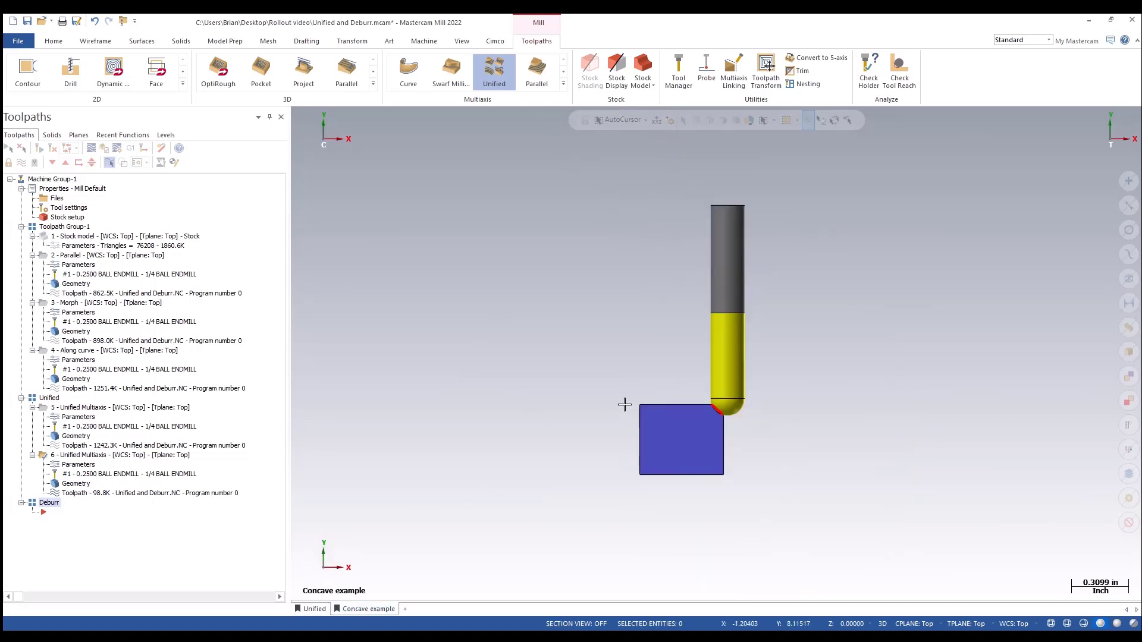
{"action": "scroll", "coordinate": [713, 397], "scroll_direction": "up", "scroll_amount": 4}
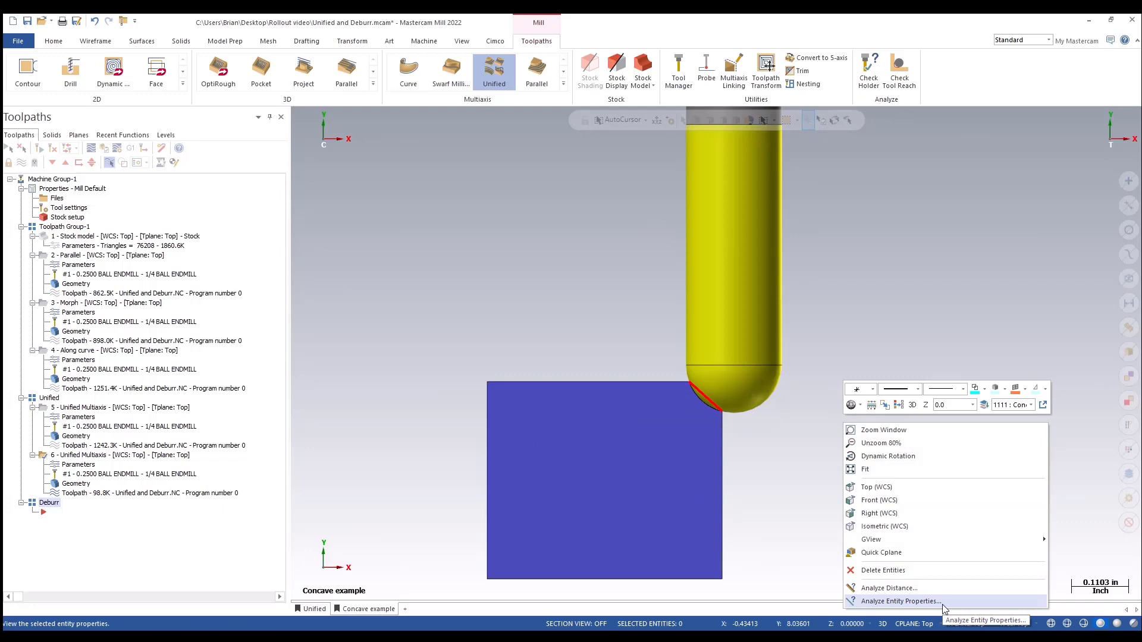
{"action": "left_click", "coordinate": [945, 608]}
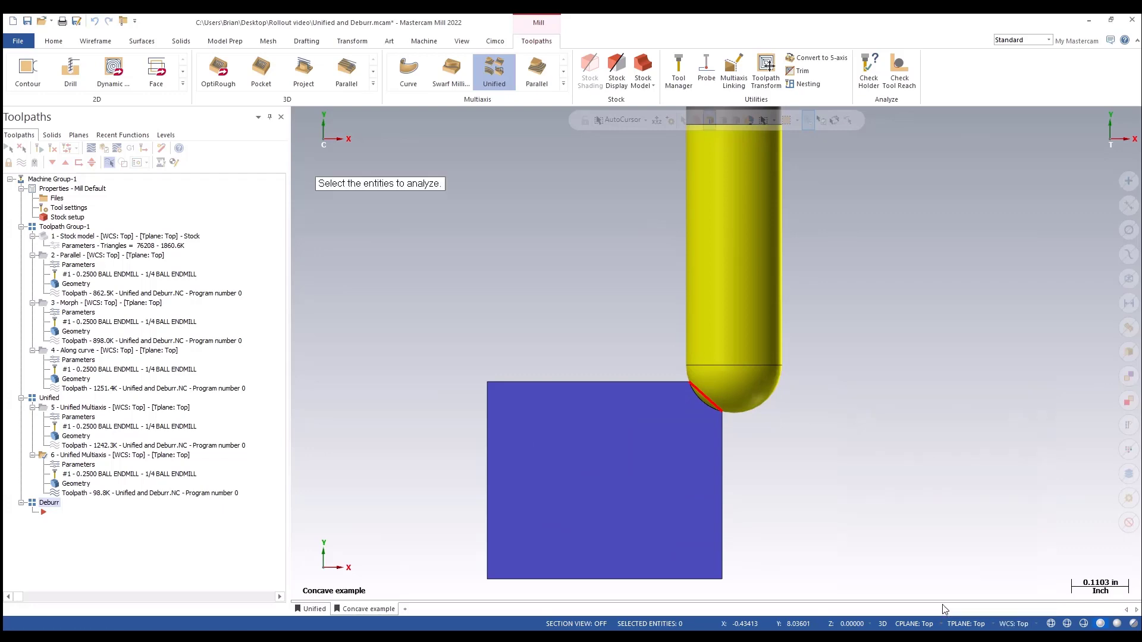
{"action": "middle_click_drag", "start_coordinate": [706, 400], "coordinate": [705, 396]}
{"action": "left_click", "coordinate": [706, 394]}
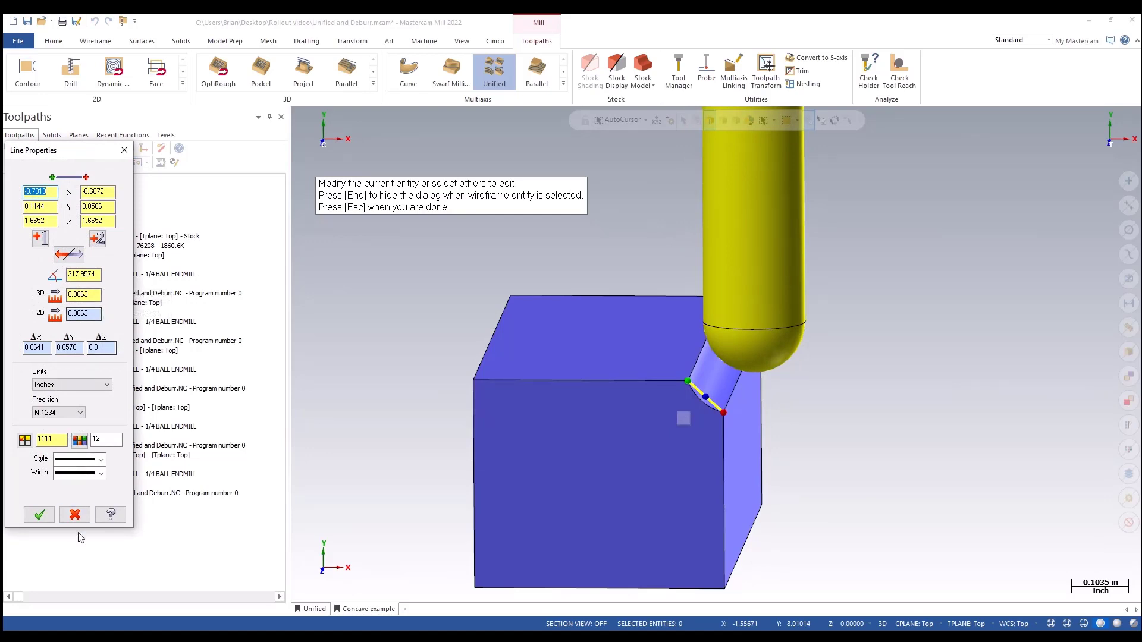
{"action": "left_click", "coordinate": [75, 515]}
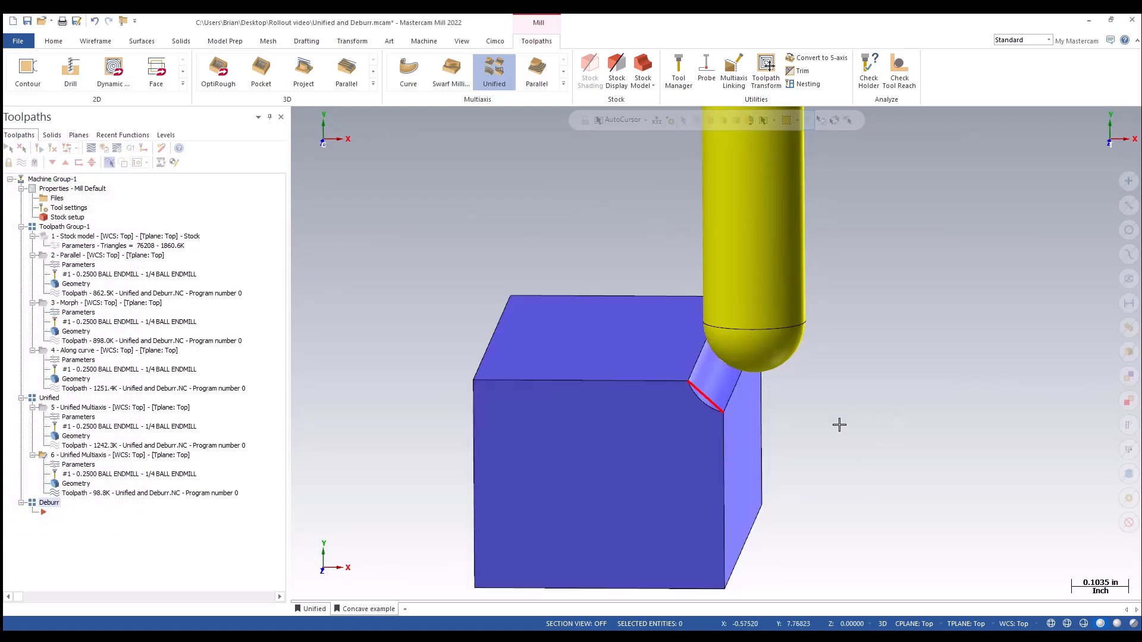
- View the block from the top and at an angle, then return to the helmet view
{"action": "key", "text": "alt+1"}
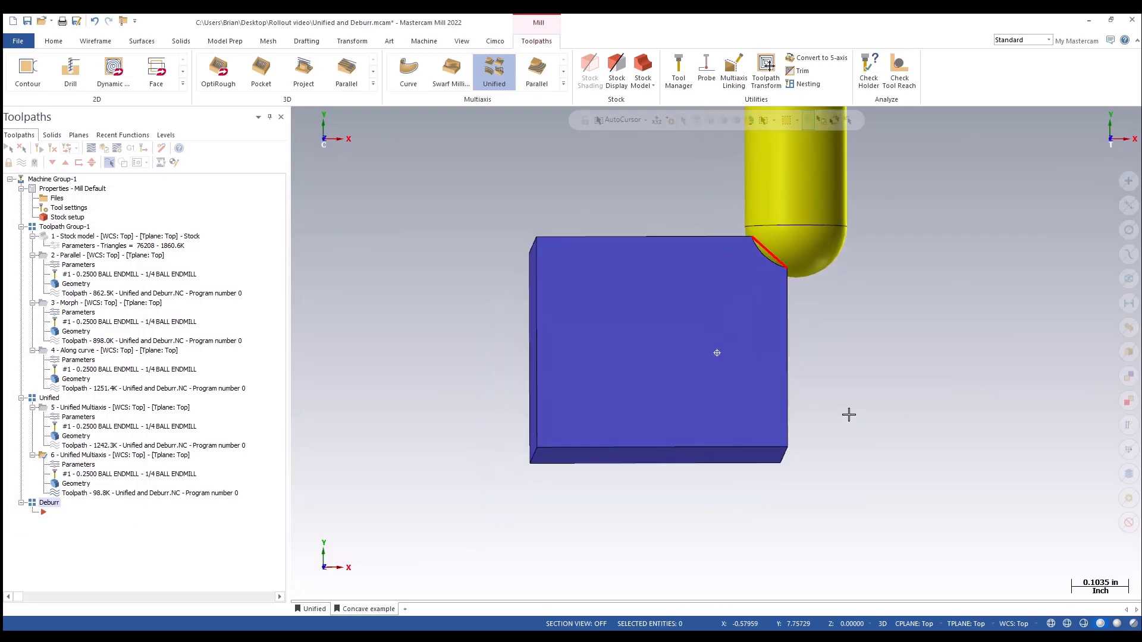
{"action": "mouse_move", "coordinate": [742, 569]}
{"action": "middle_mouse_down"}
{"action": "mouse_move", "coordinate": [740, 334]}
{"action": "mouse_move", "coordinate": [759, 306]}
{"action": "middle_mouse_up"}
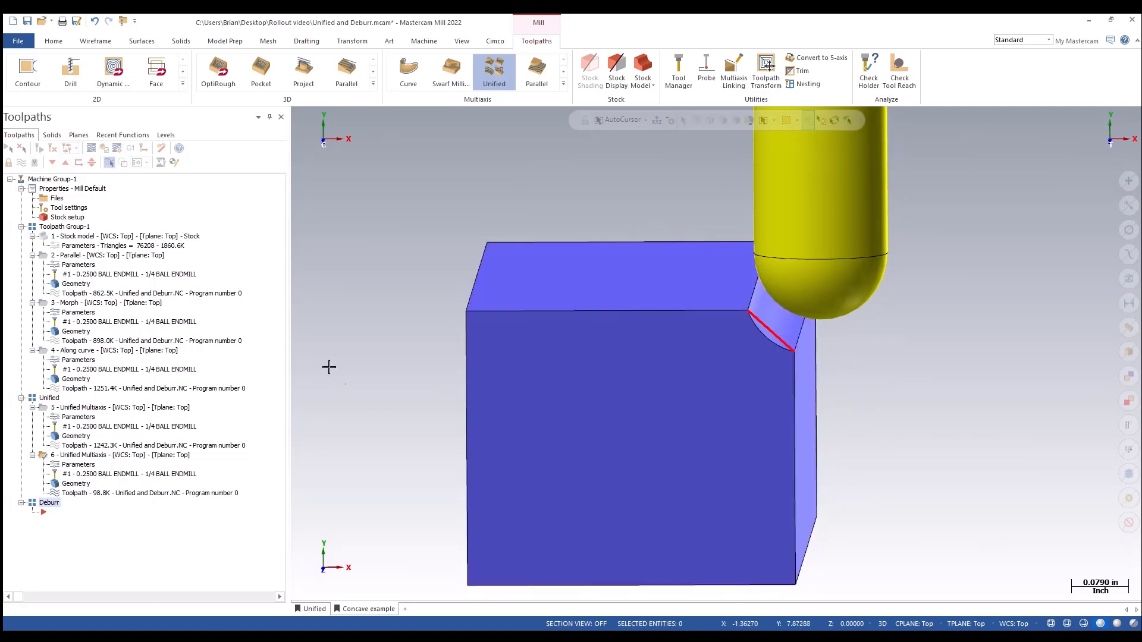
{"action": "left_click", "coordinate": [314, 608]}
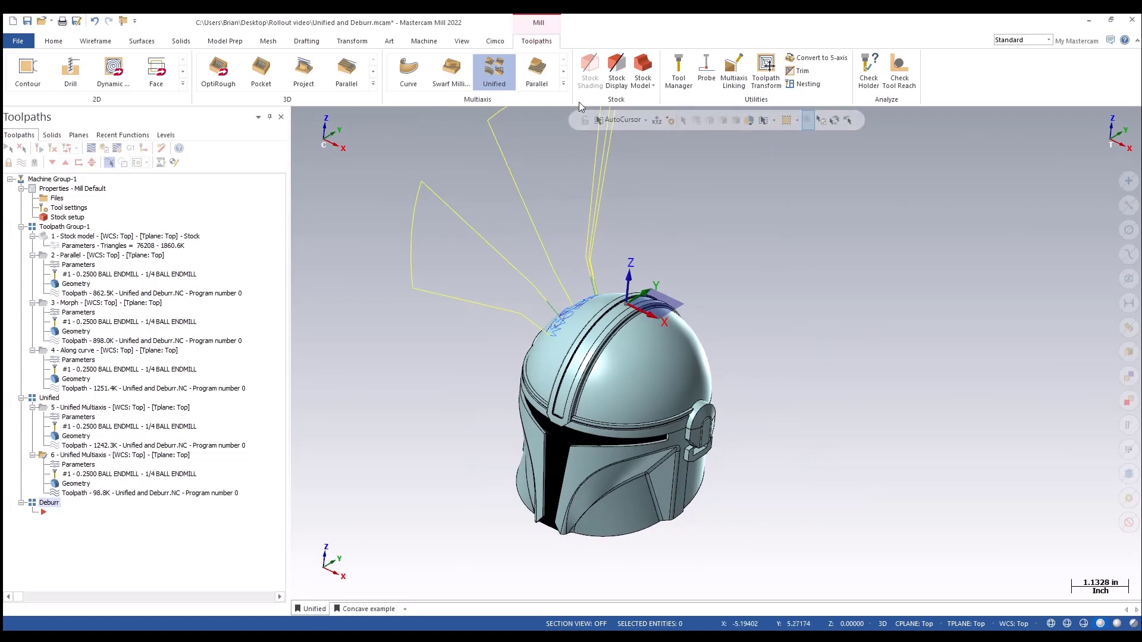
- Create a Deburr multiaxis toolpath using library tool 304, the 1/8 ball endmill
{"action": "left_click", "coordinate": [564, 84]}
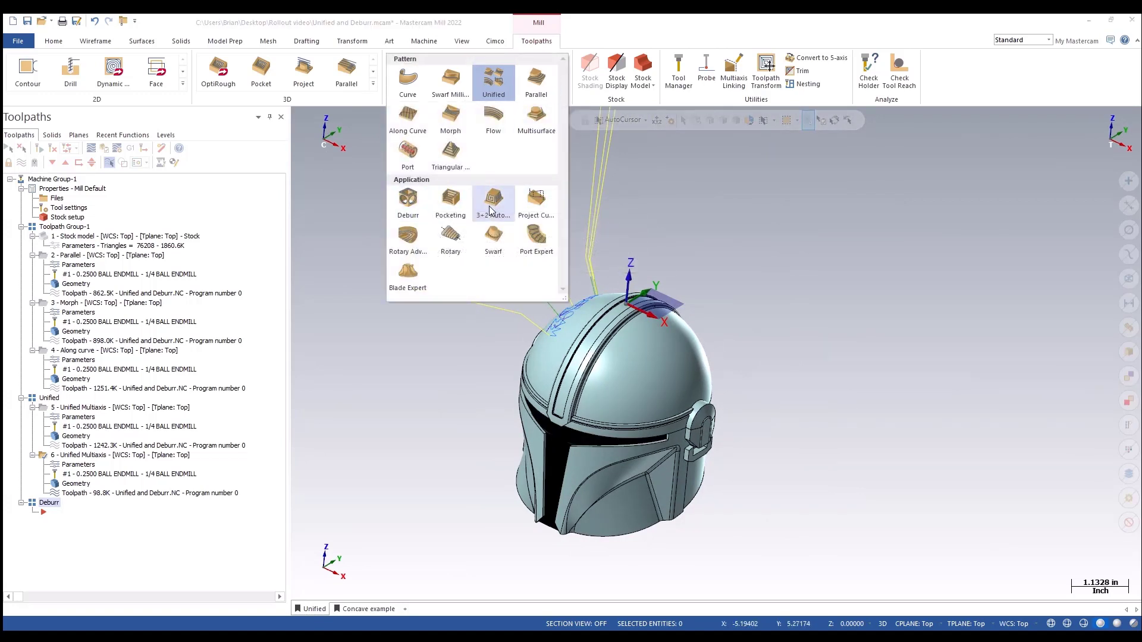
{"action": "left_click", "coordinate": [406, 201]}
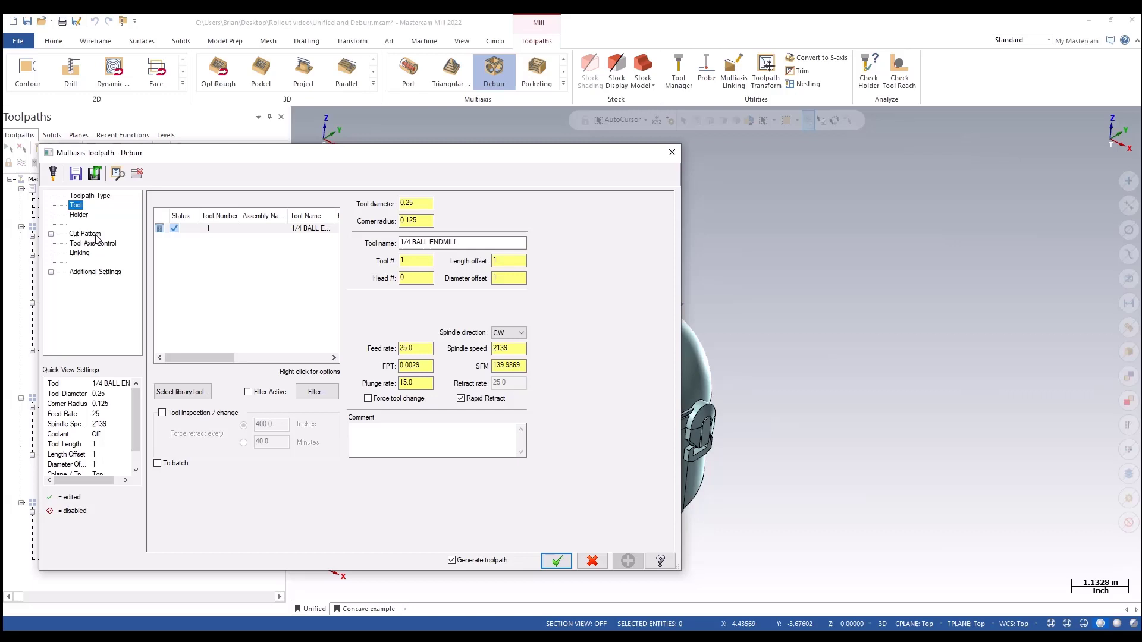
{"action": "left_click", "coordinate": [190, 395]}
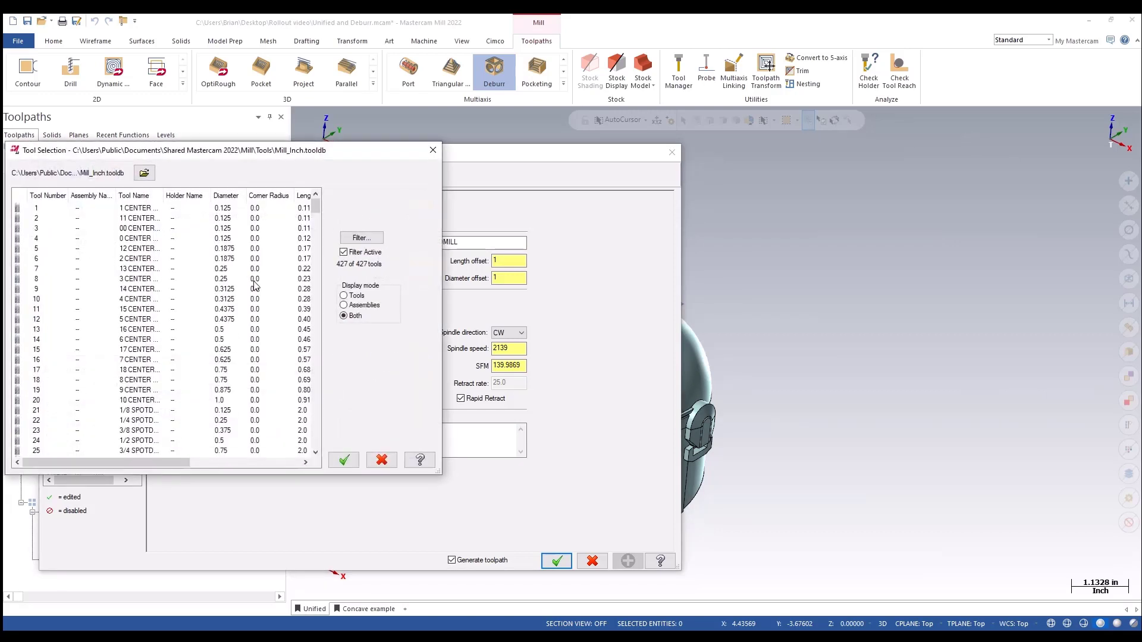
{"action": "left_click", "coordinate": [360, 239]}
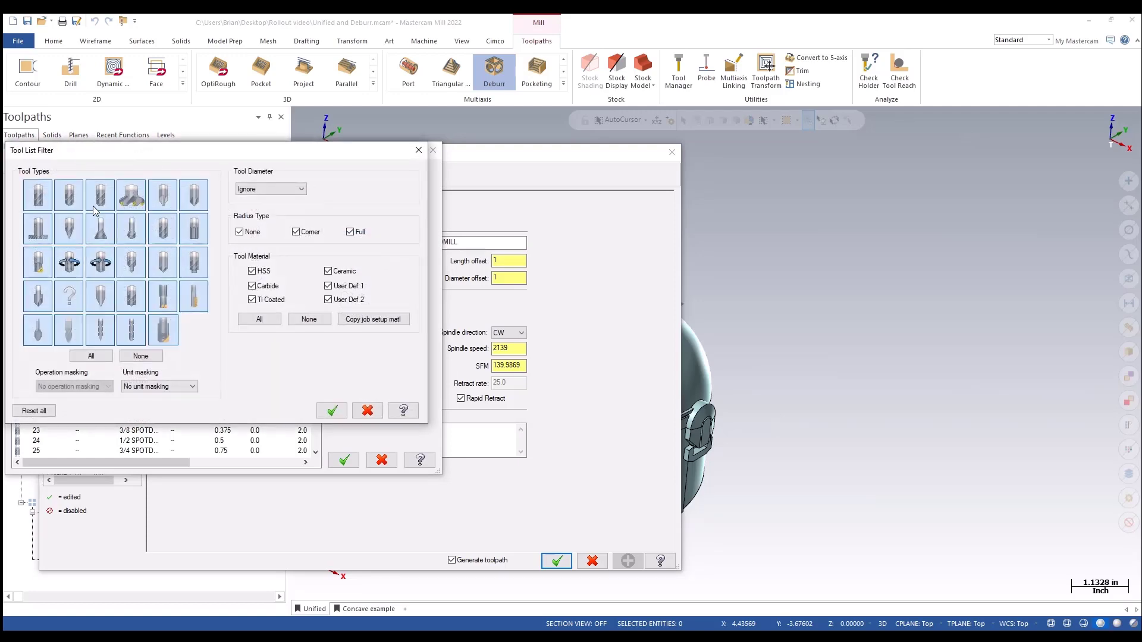
{"action": "key", "text": "Return"}
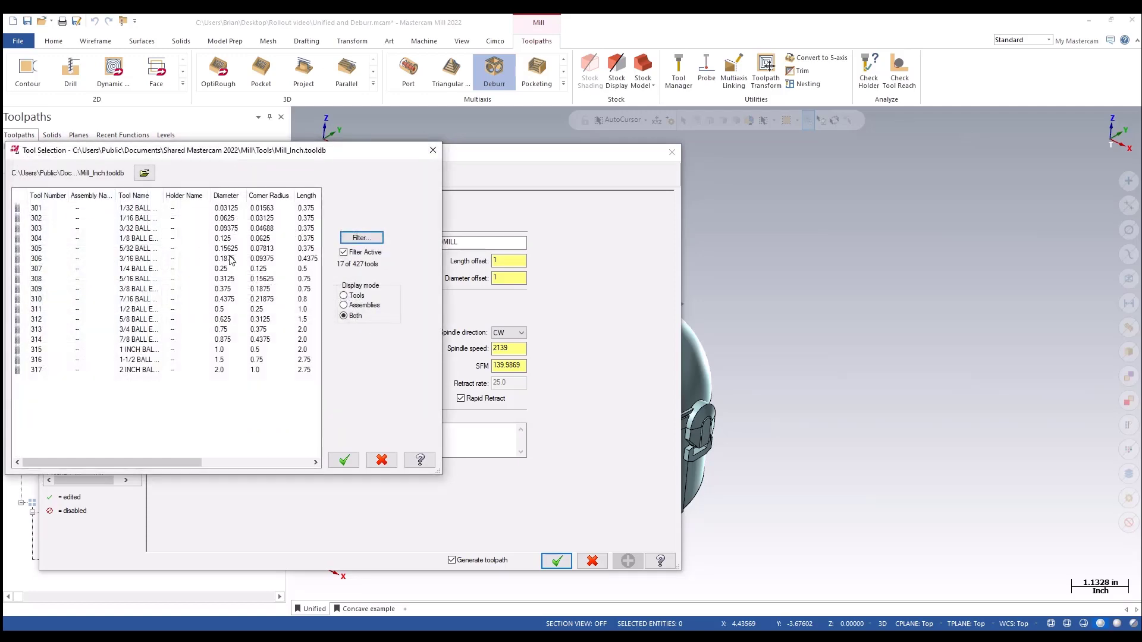
{"action": "double_click", "coordinate": [138, 244]}
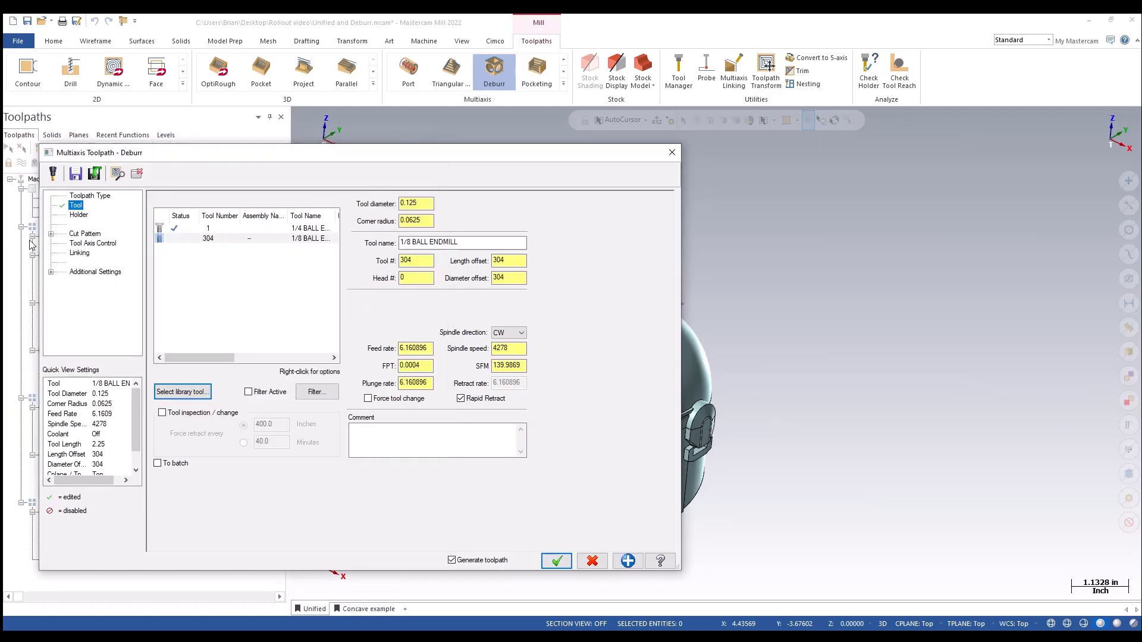
- Select the helmet faces as machining geometries and set Edge definition to User defined
{"action": "left_click", "coordinate": [87, 234]}
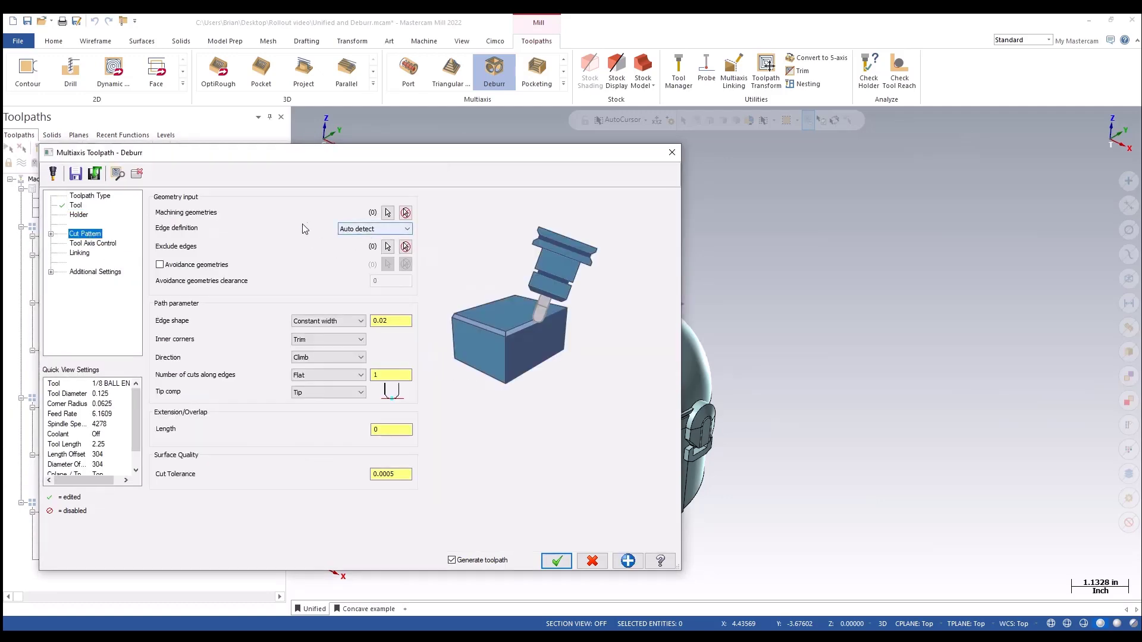
{"action": "left_click", "coordinate": [388, 212]}
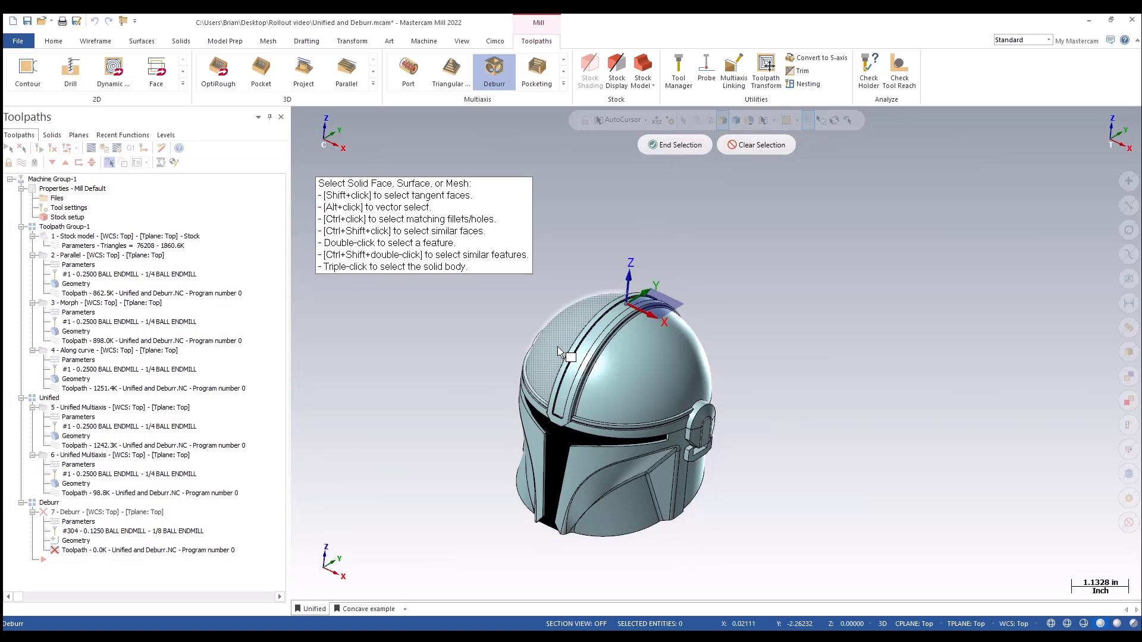
{"action": "left_click", "coordinate": [678, 145]}
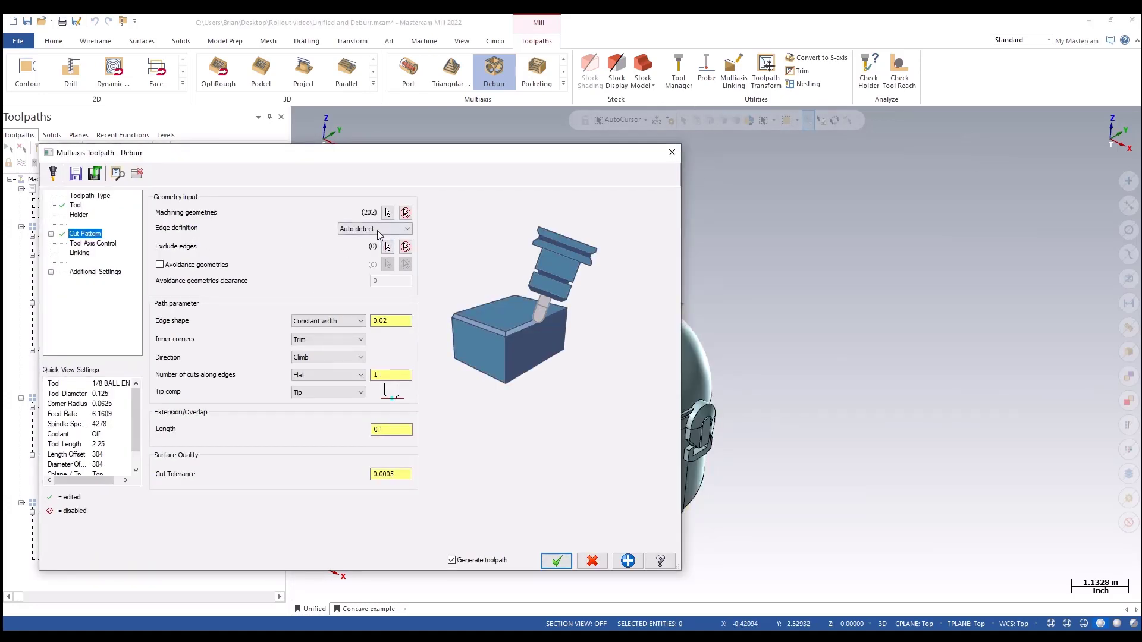
{"action": "left_click", "coordinate": [378, 229]}
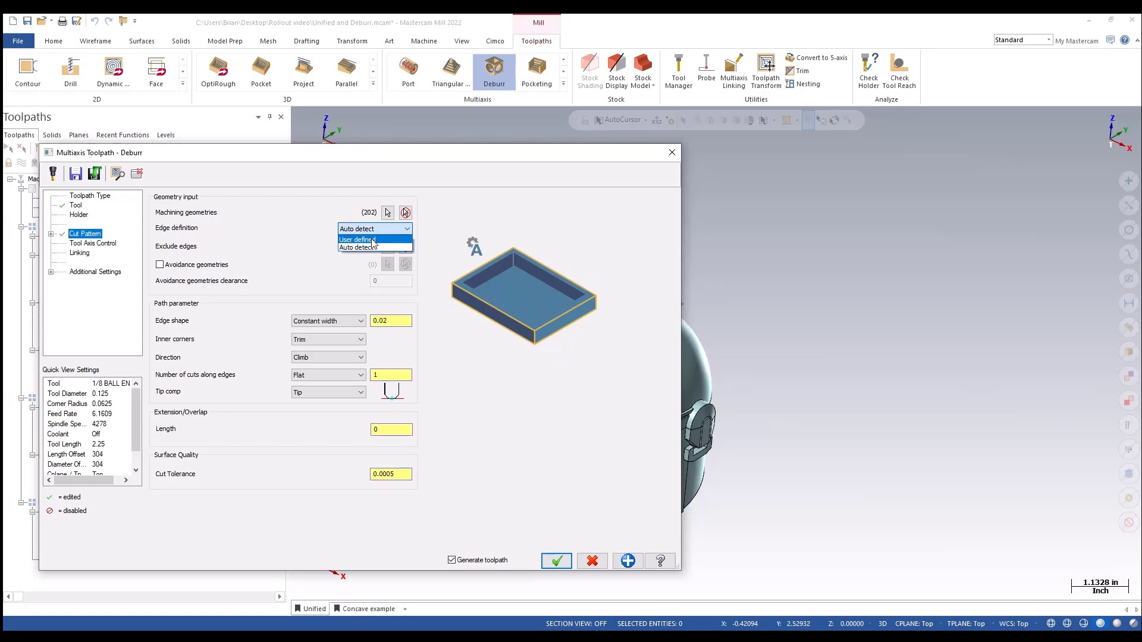
{"action": "left_click", "coordinate": [372, 240]}
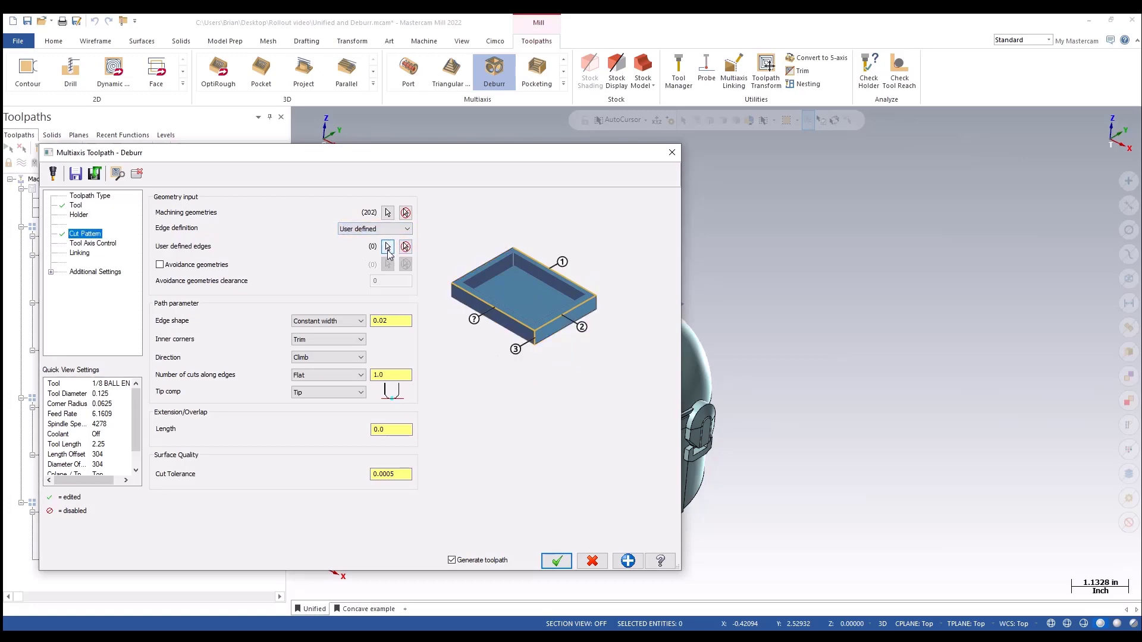
- Chain the solid edge around the ear-piece arc as the deburr edge
{"action": "left_click", "coordinate": [387, 248]}
{"action": "scroll", "coordinate": [686, 437], "scroll_direction": "up", "scroll_amount": 3}
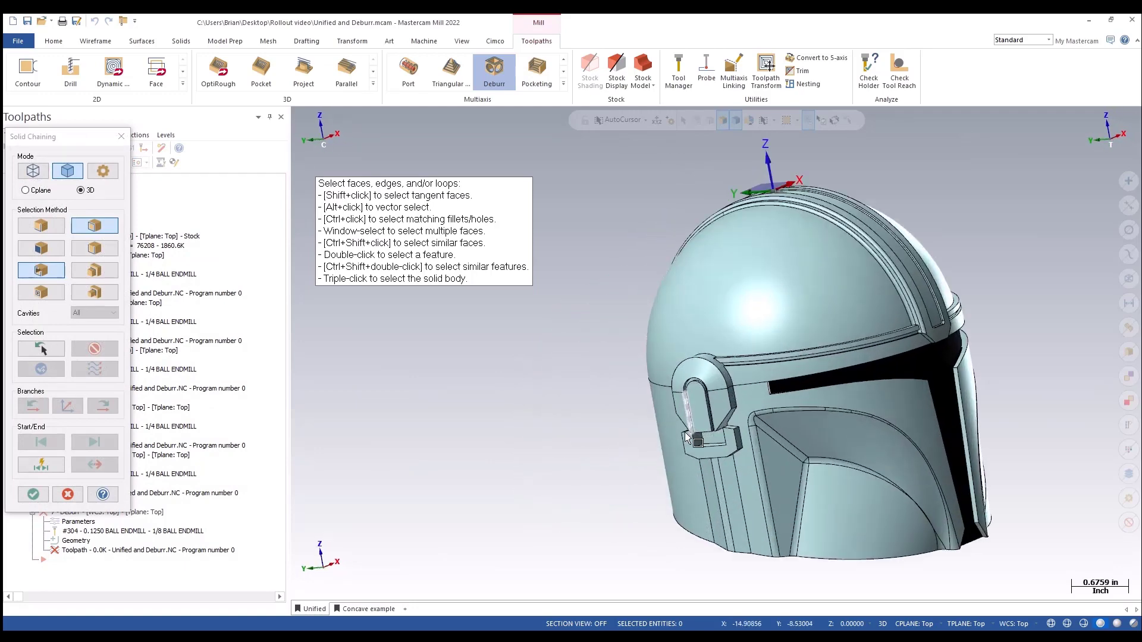
{"action": "scroll", "coordinate": [687, 437], "scroll_direction": "up", "scroll_amount": 5}
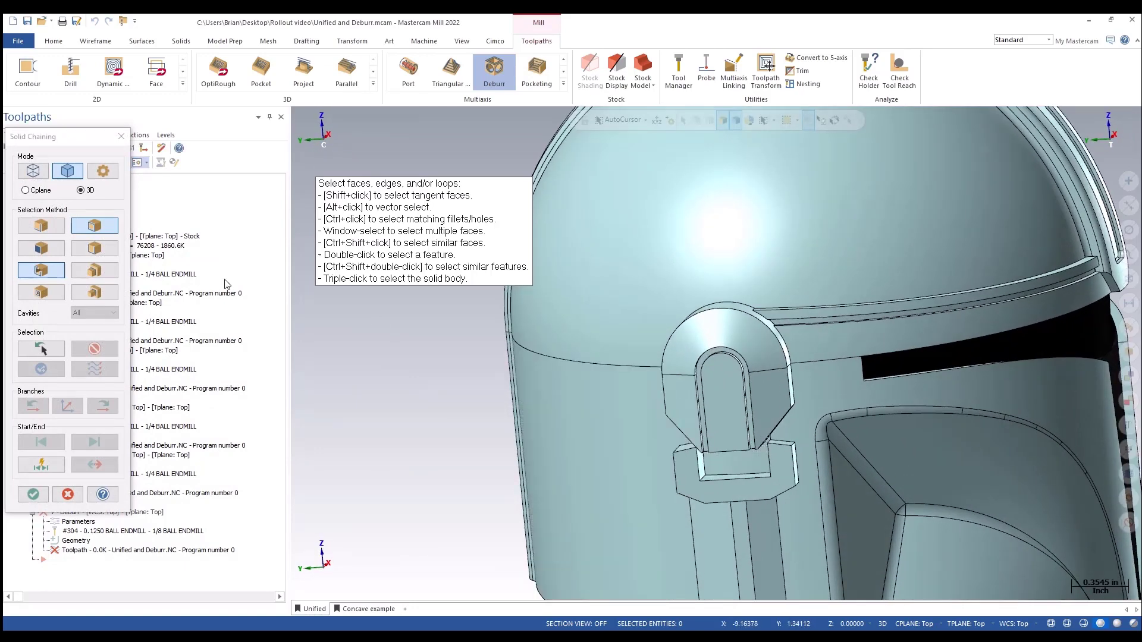
{"action": "left_click", "coordinate": [41, 226]}
{"action": "middle_click_drag", "start_coordinate": [544, 357], "coordinate": [606, 380]}
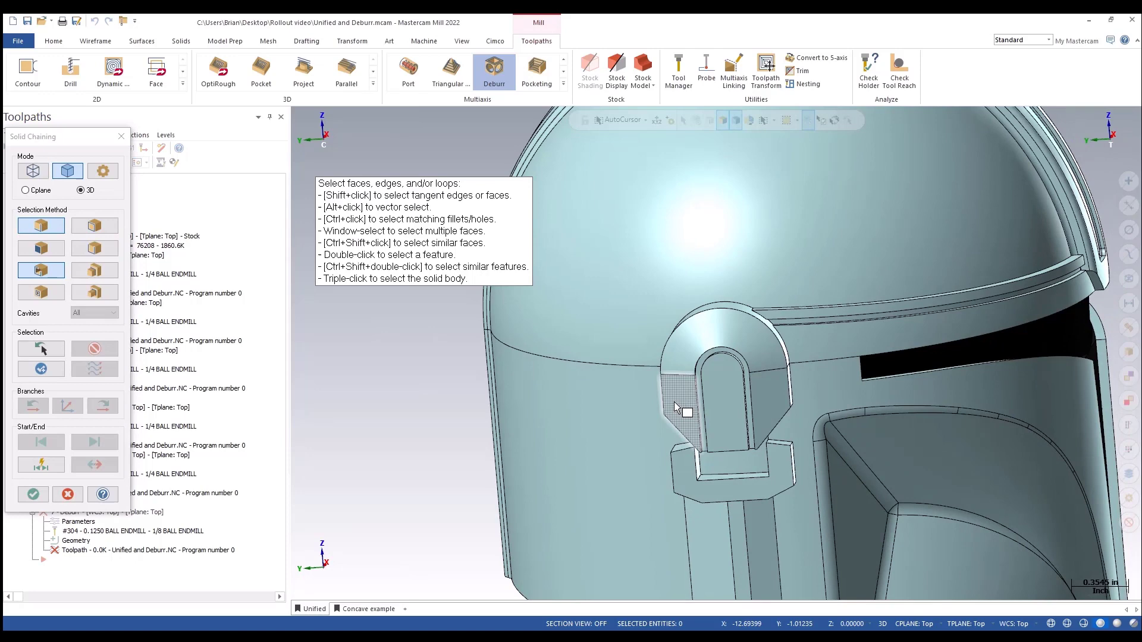
{"action": "left_click", "coordinate": [663, 398]}
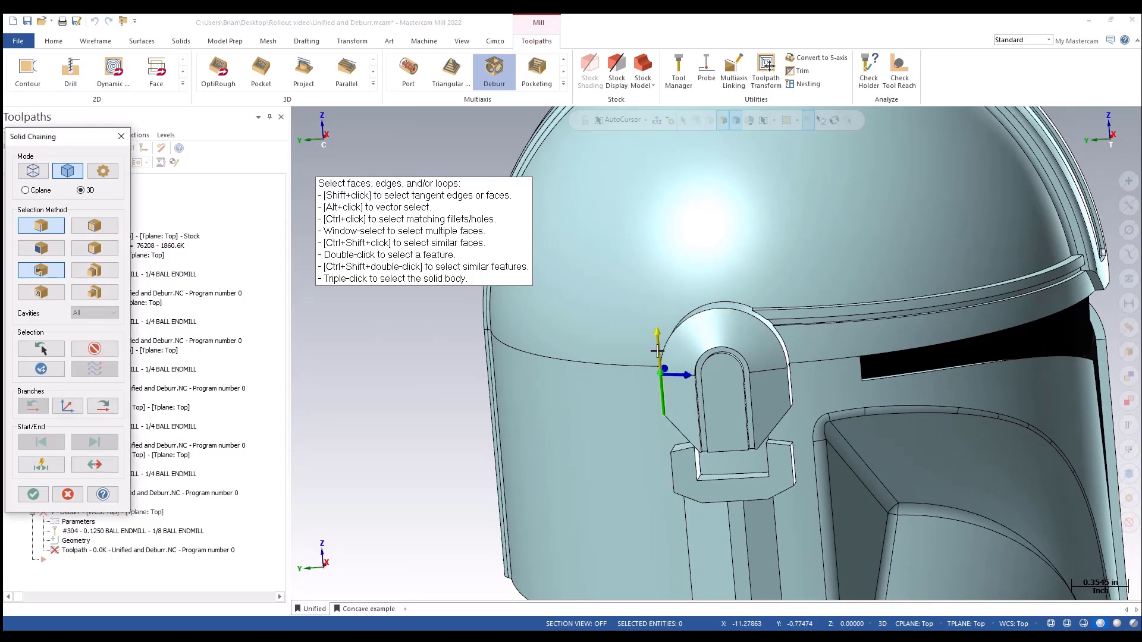
{"action": "left_click", "coordinate": [789, 390]}
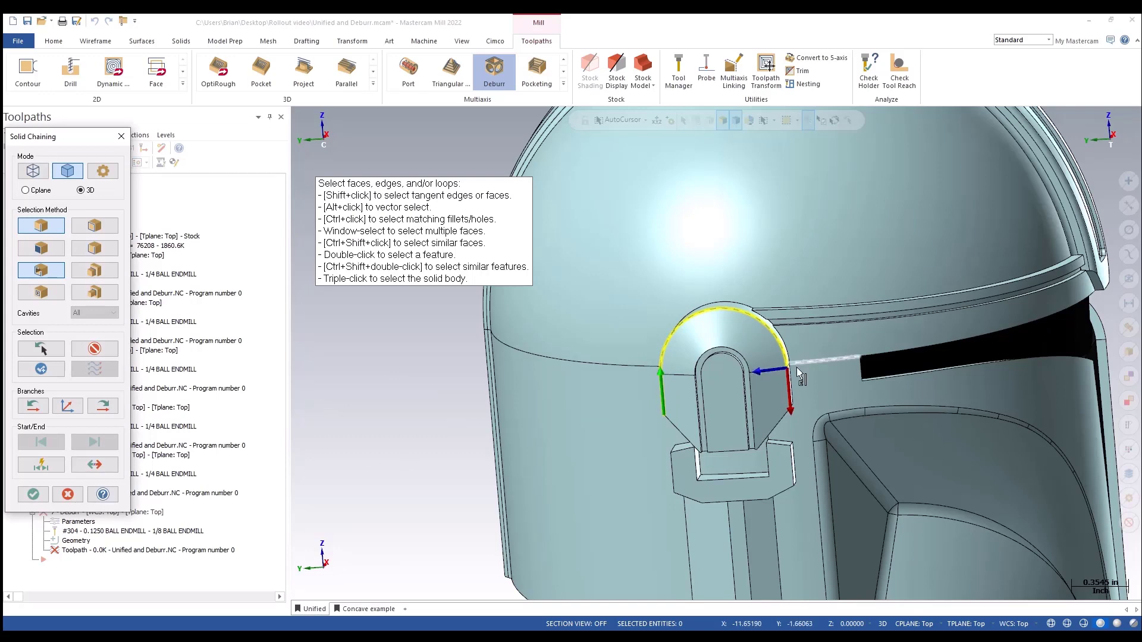
{"action": "middle_click_drag", "start_coordinate": [798, 367], "coordinate": [735, 373]}
{"action": "scroll", "coordinate": [779, 371], "scroll_direction": "up", "scroll_amount": 8}
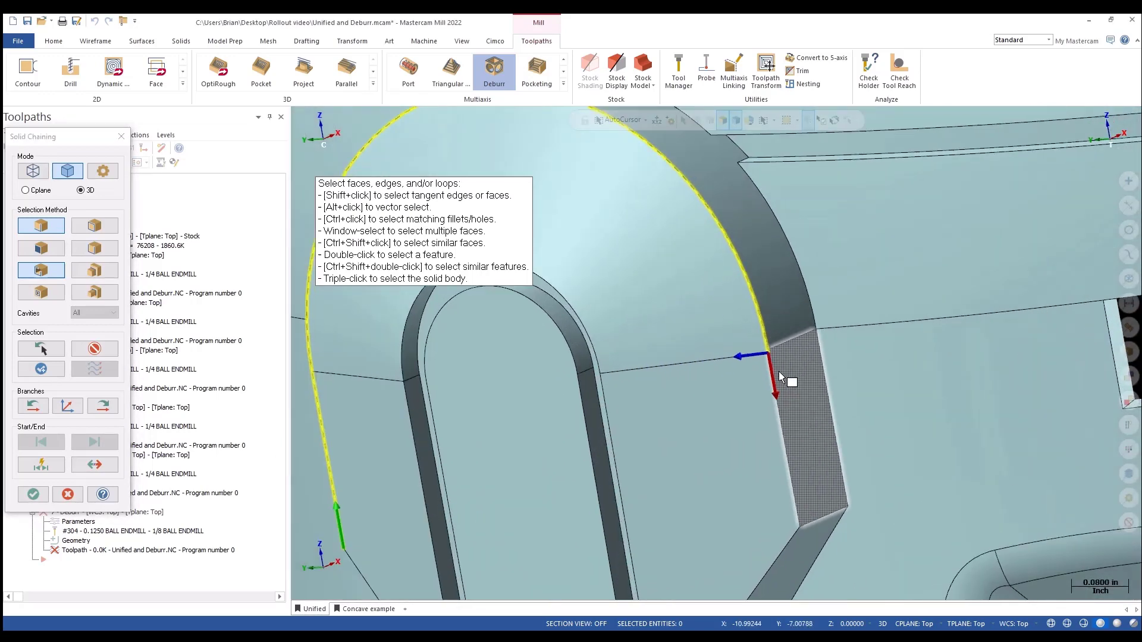
{"action": "scroll", "coordinate": [771, 372], "scroll_direction": "down", "scroll_amount": 5}
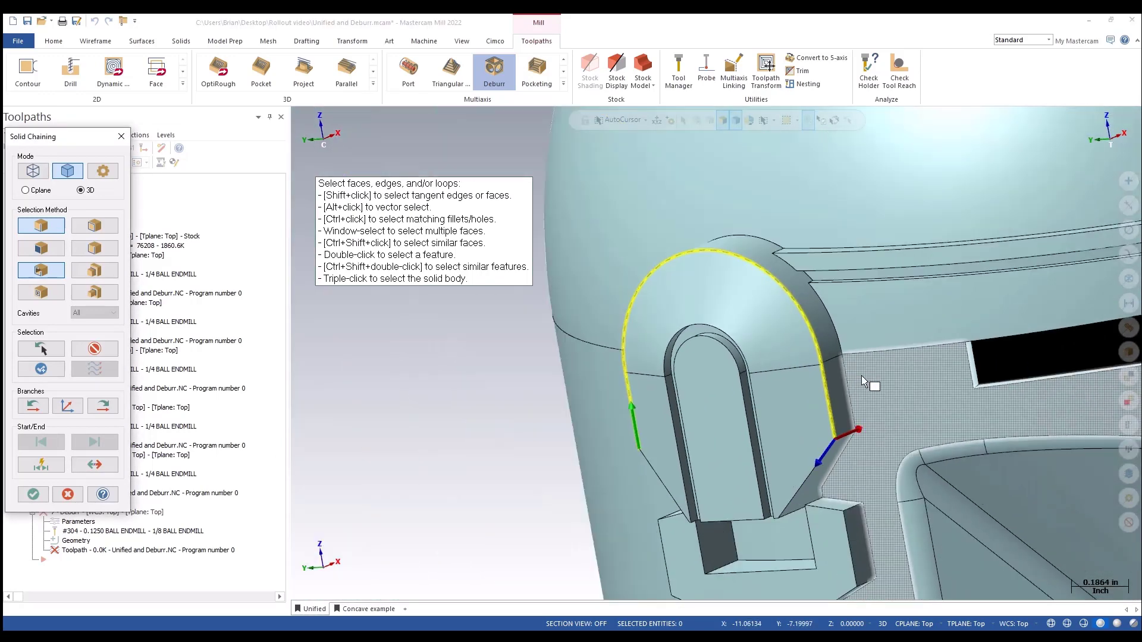
{"action": "left_click", "coordinate": [34, 497]}
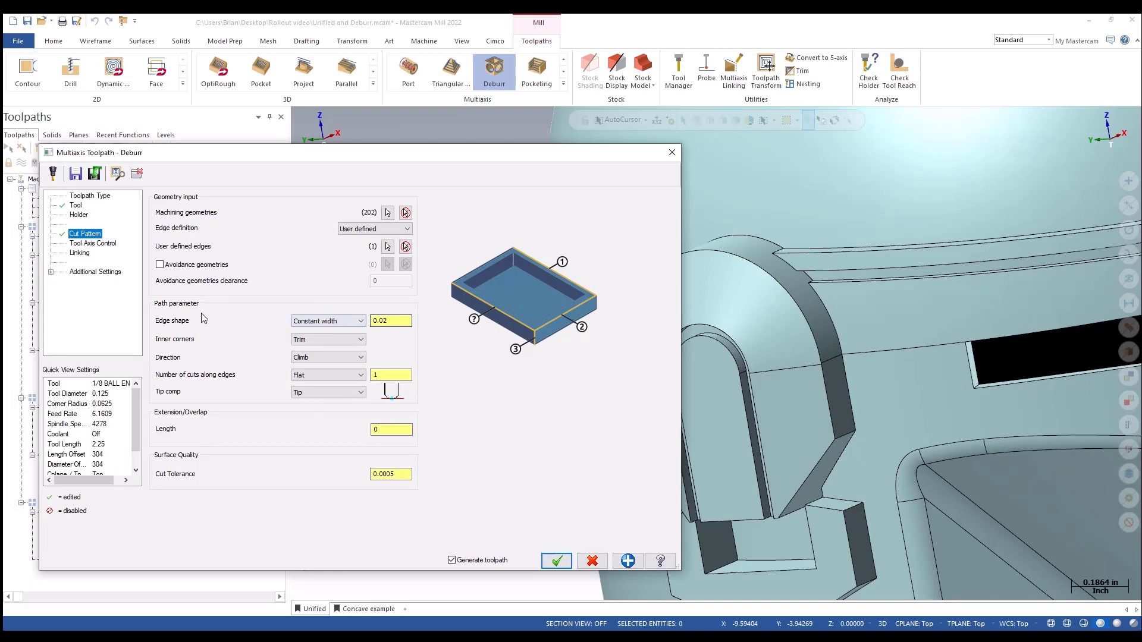
- Use 0.05 constant edge width with Flat distribution and 5 cuts, generating operation 7
{"action": "left_click", "coordinate": [394, 321]}
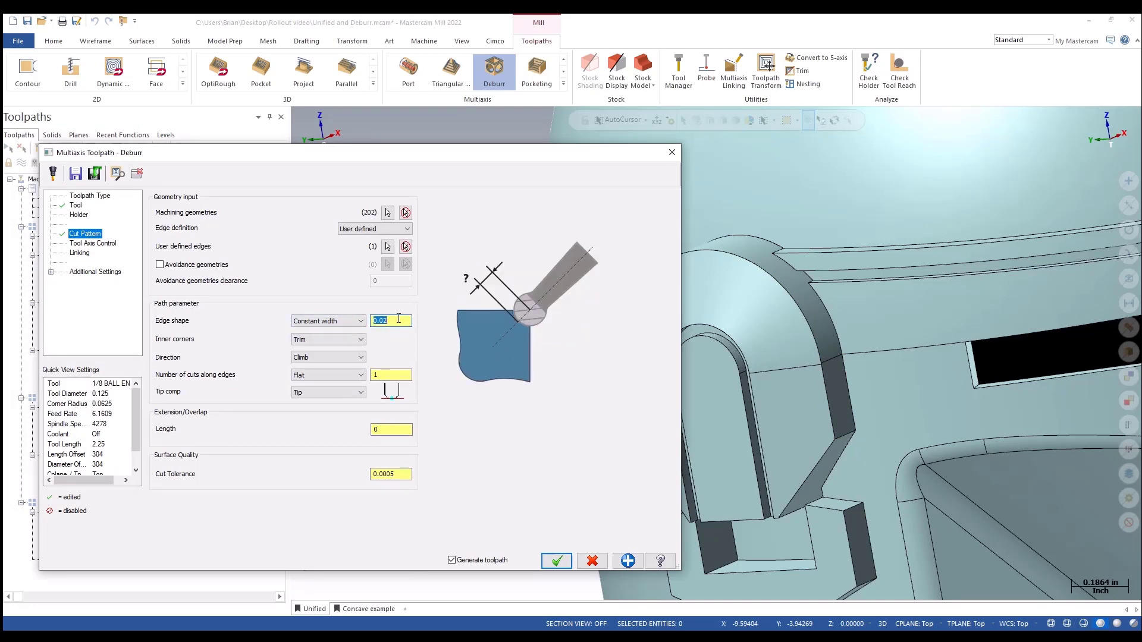
{"action": "type", "text": ".05"}
{"action": "left_click", "coordinate": [391, 473]}
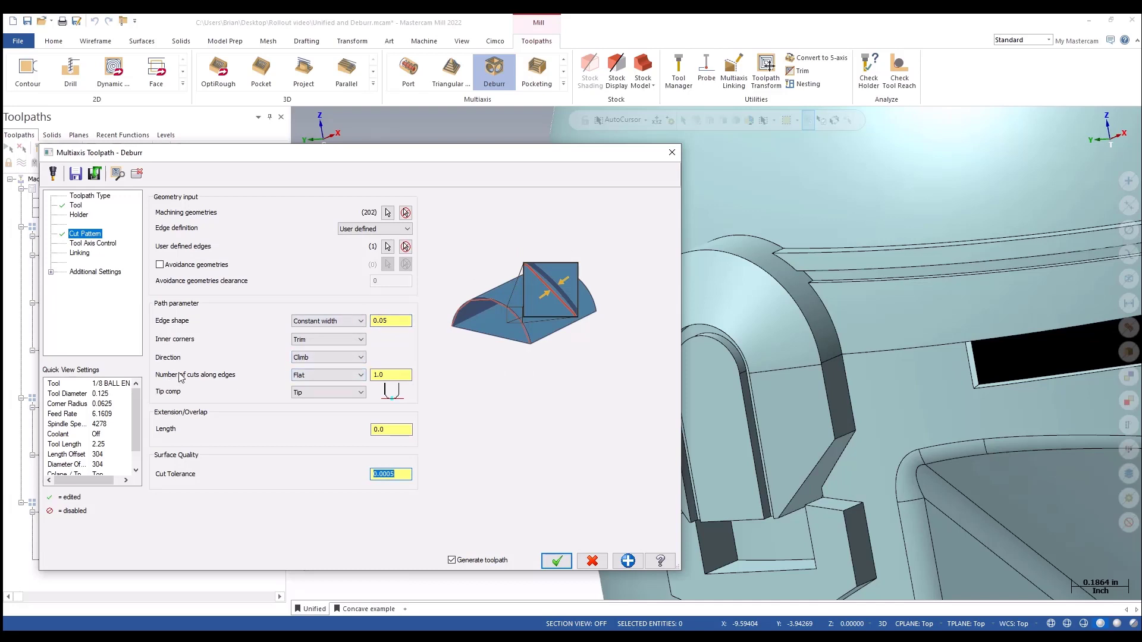
{"action": "left_click", "coordinate": [314, 377]}
{"action": "left_click", "coordinate": [323, 377]}
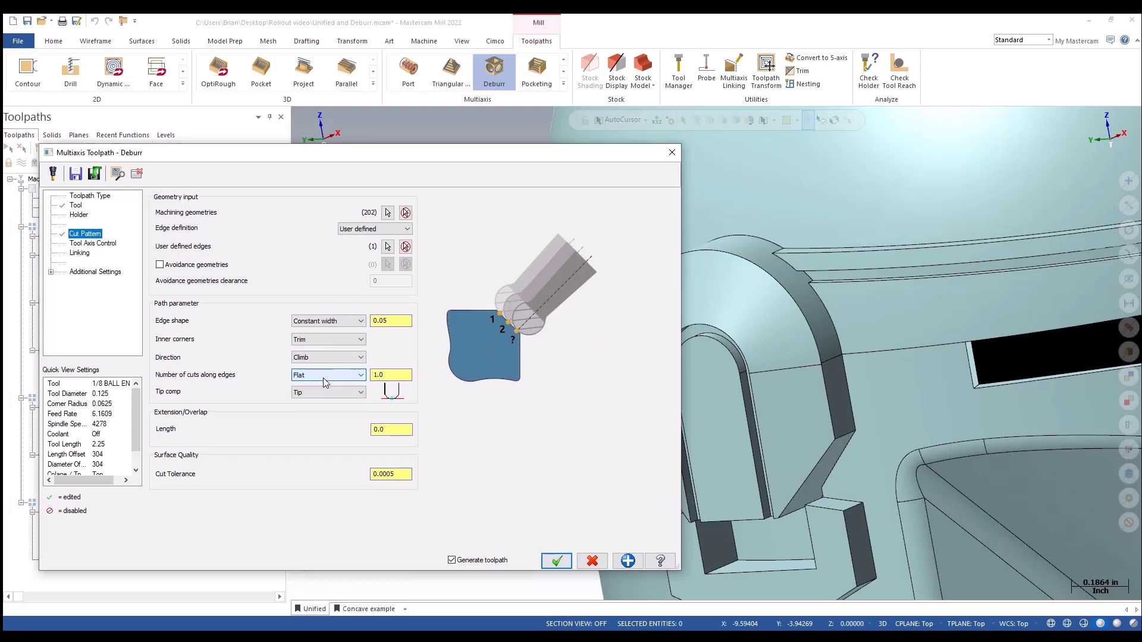
{"action": "left_click", "coordinate": [388, 375]}
{"action": "key", "text": "shift+Tab"}
{"action": "key", "text": "shift+Tab"}
{"action": "key", "text": "shift+Tab"}
{"action": "key", "text": "shift+Tab"}
{"action": "key", "text": "shift+Tab"}
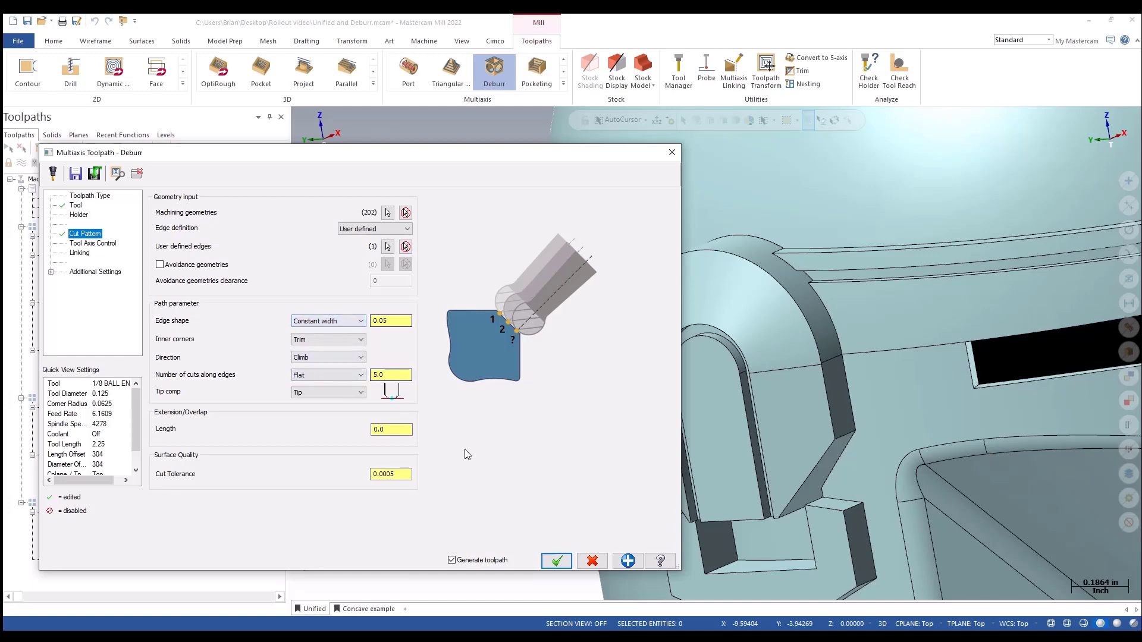
{"action": "left_click", "coordinate": [556, 562]}
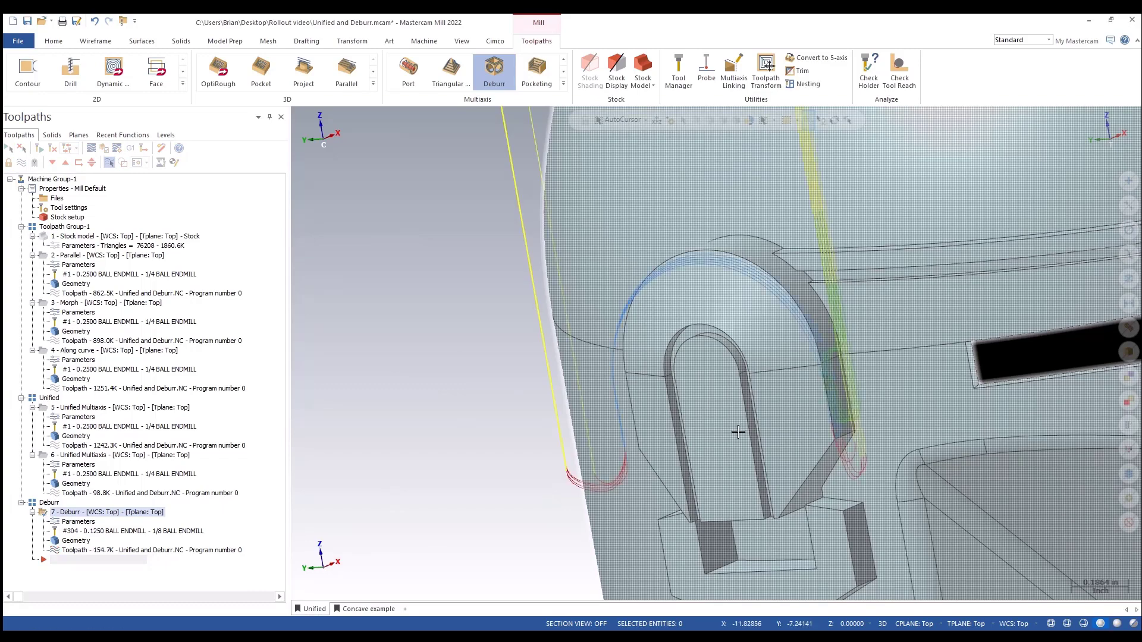
- Change the Deburr's tool axis machining type to 3+2 axis and regenerate
{"action": "scroll", "coordinate": [652, 411], "scroll_direction": "down", "scroll_amount": 3}
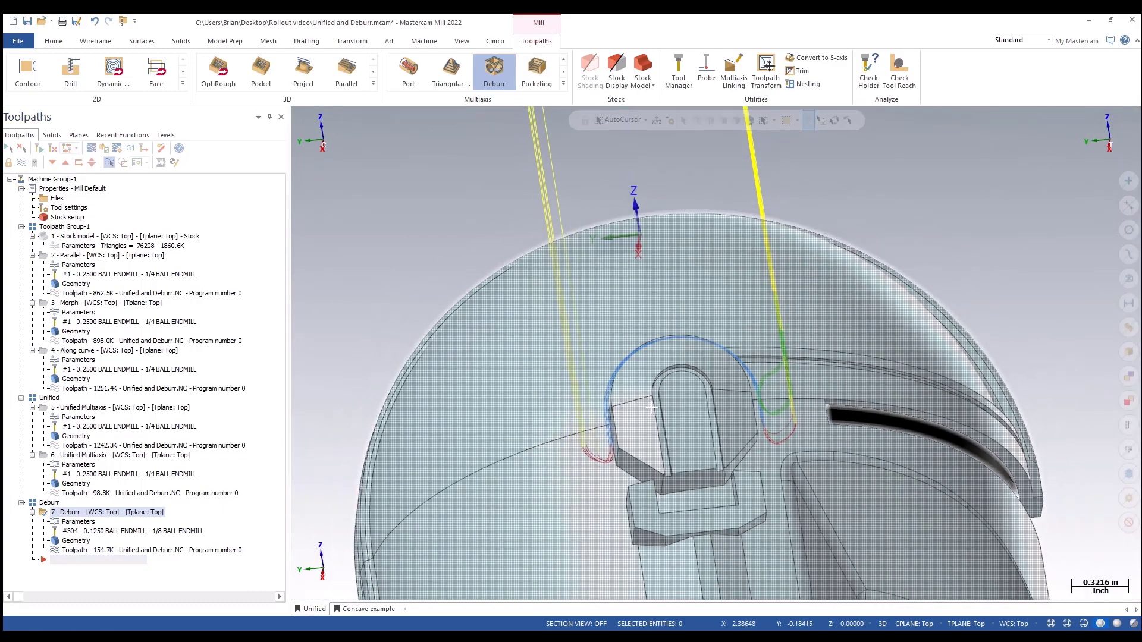
{"action": "middle_click_drag", "start_coordinate": [652, 408], "coordinate": [543, 408]}
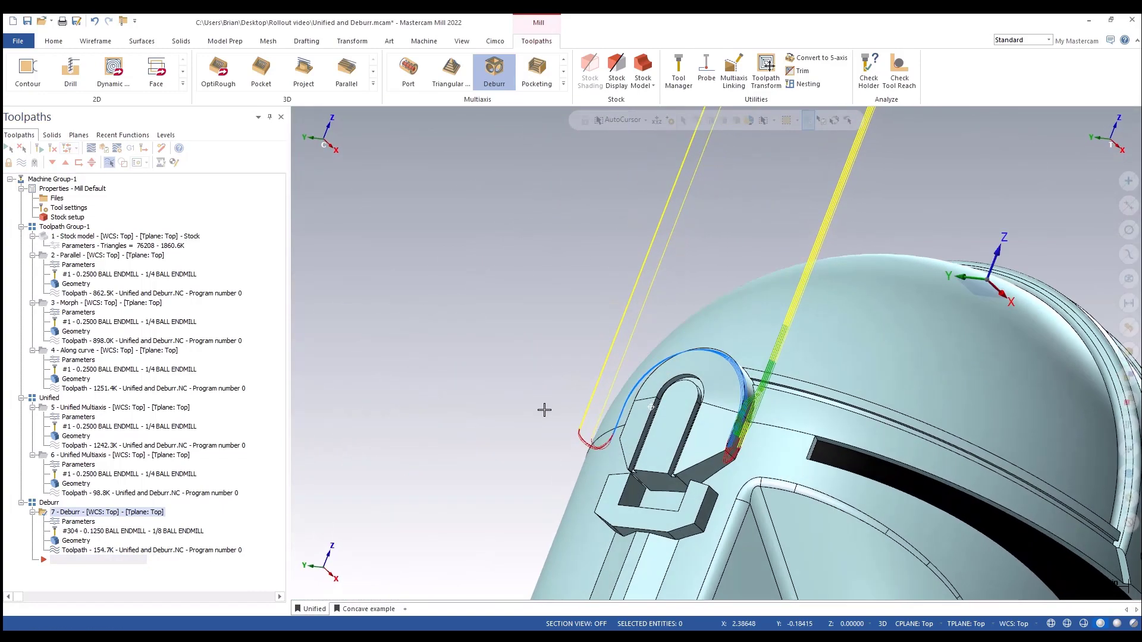
{"action": "left_click", "coordinate": [78, 521]}
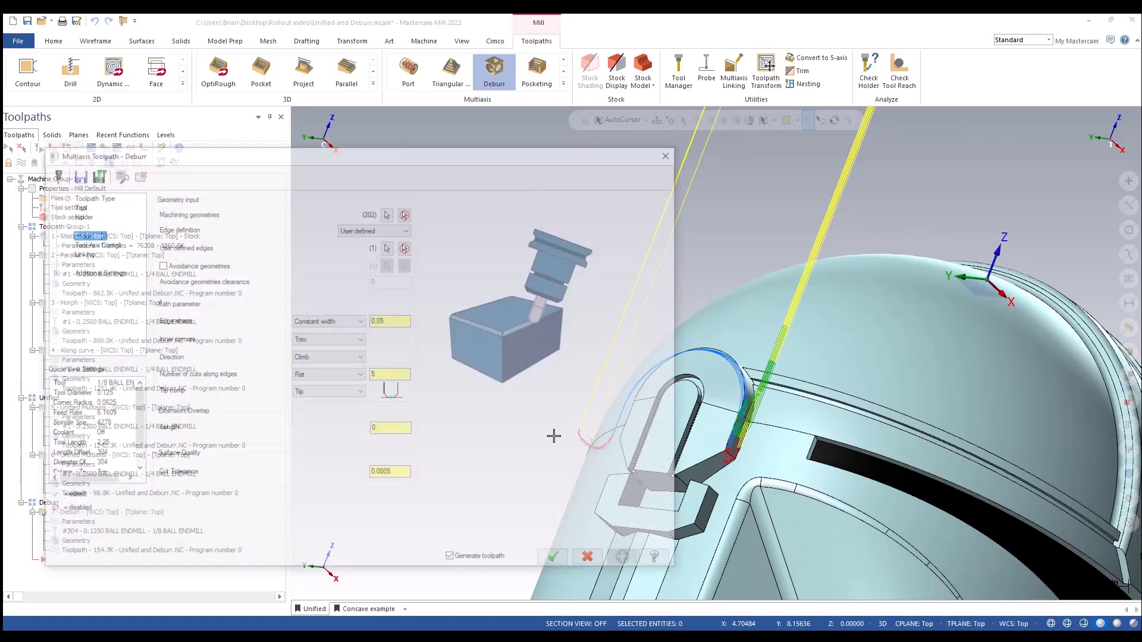
{"action": "left_click", "coordinate": [89, 244]}
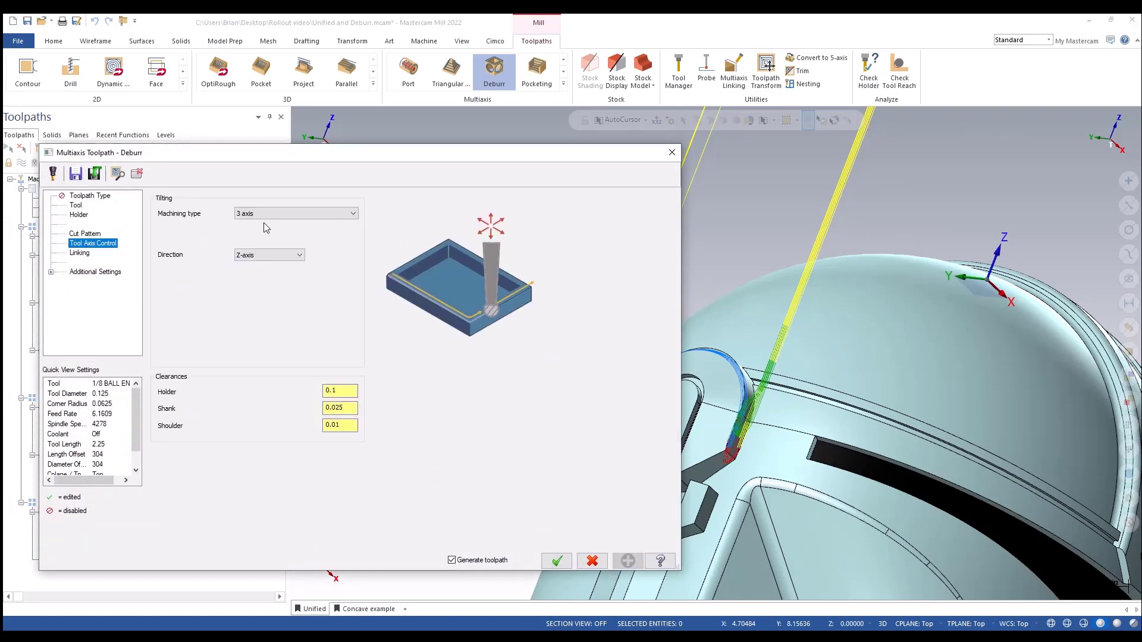
{"action": "left_click", "coordinate": [279, 213]}
{"action": "left_click", "coordinate": [265, 256]}
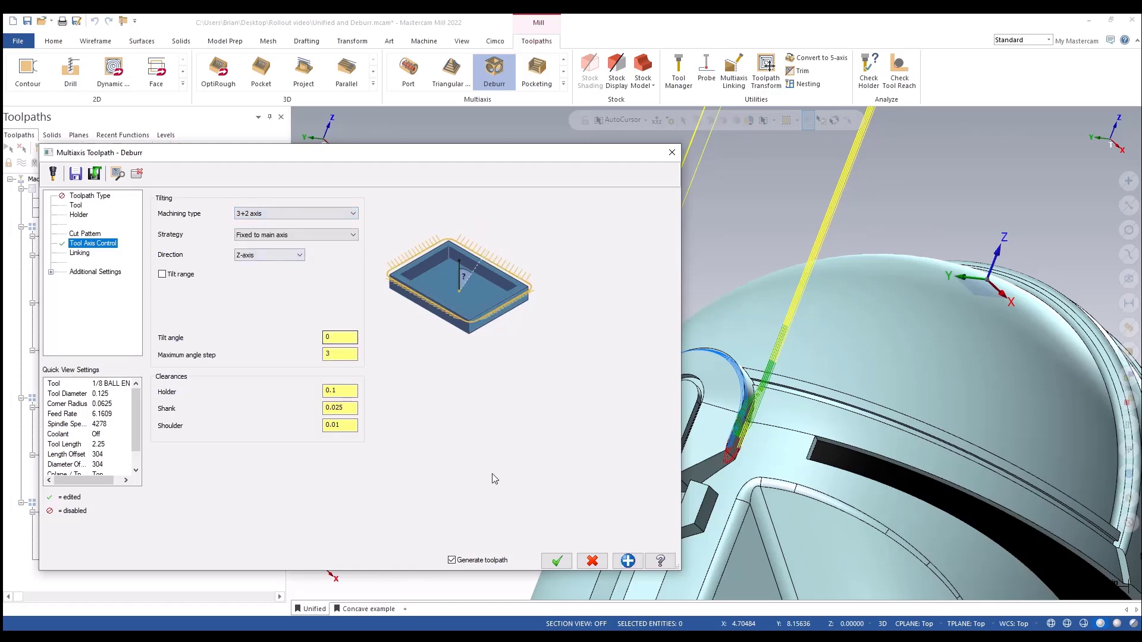
{"action": "left_click", "coordinate": [557, 562]}
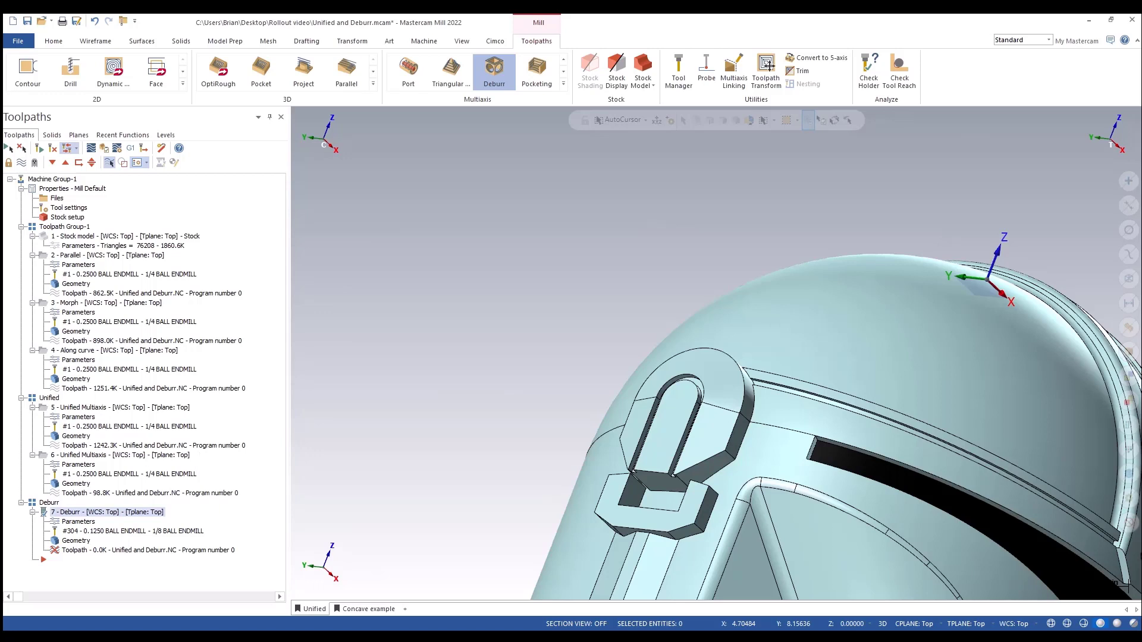
- Set the tilting strategy to Normal to contour and regenerate operation 7
{"action": "left_click", "coordinate": [70, 522]}
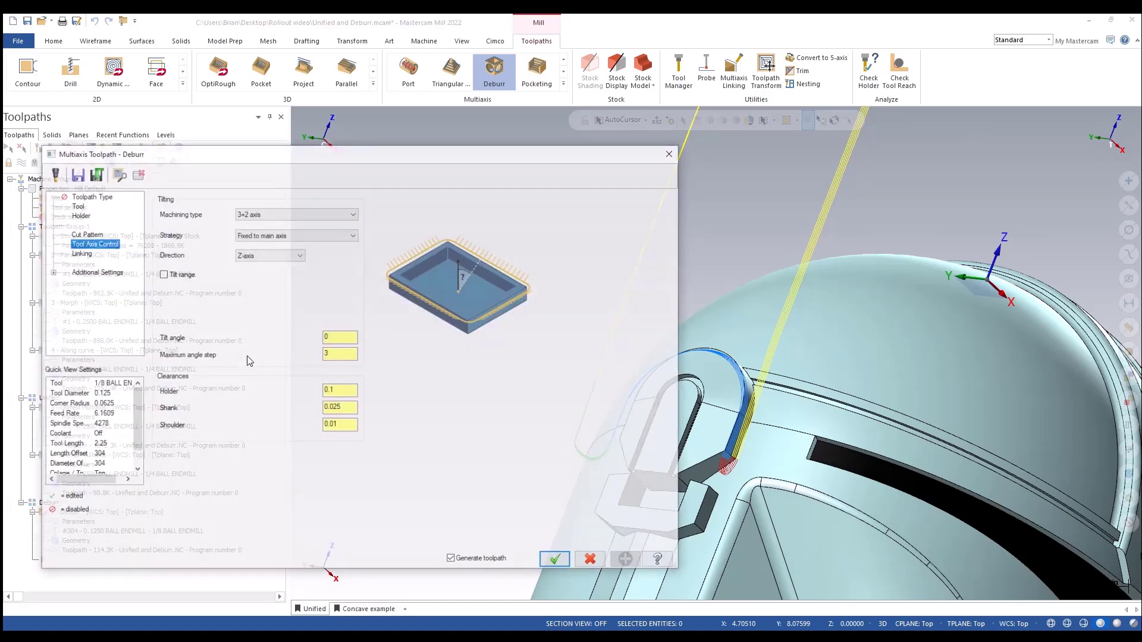
{"action": "left_click", "coordinate": [298, 235]}
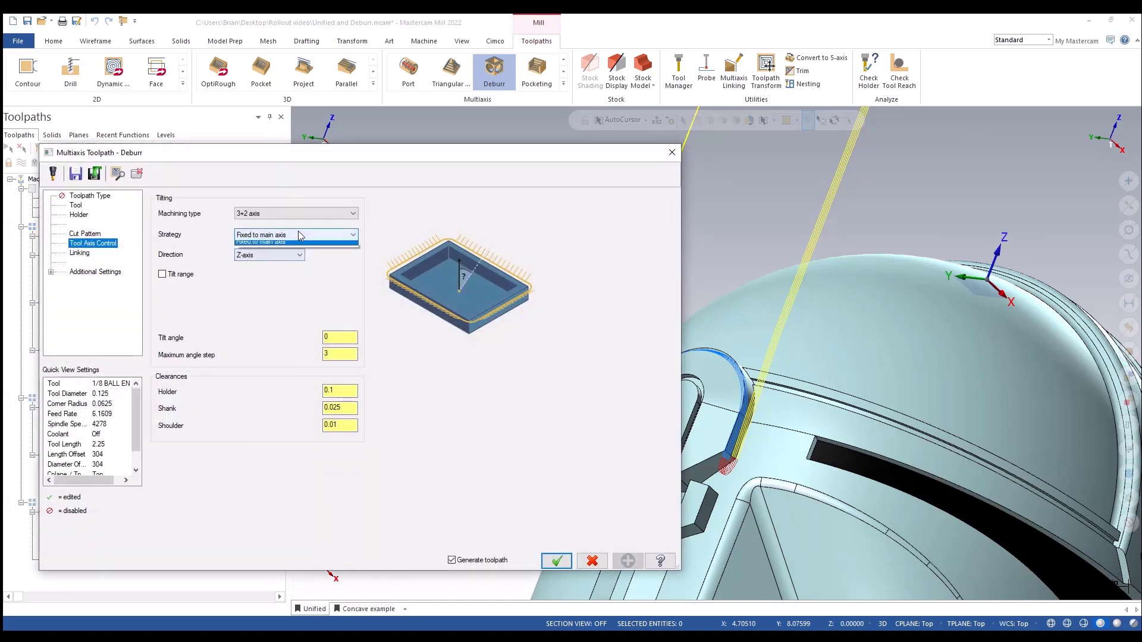
{"action": "left_click", "coordinate": [280, 252]}
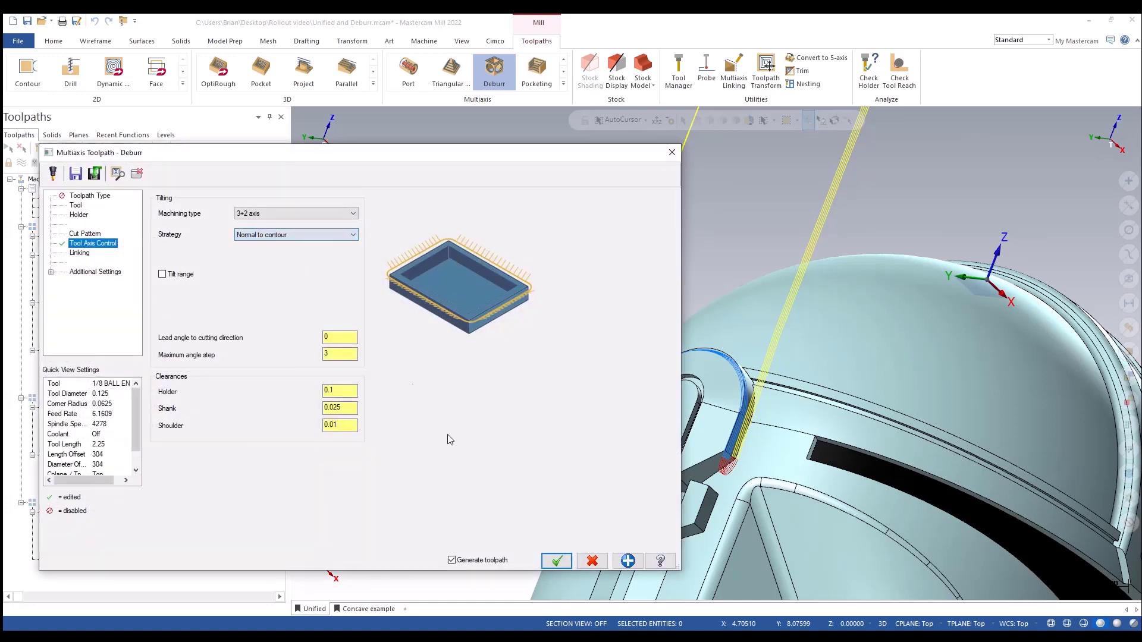
{"action": "left_click", "coordinate": [557, 562]}
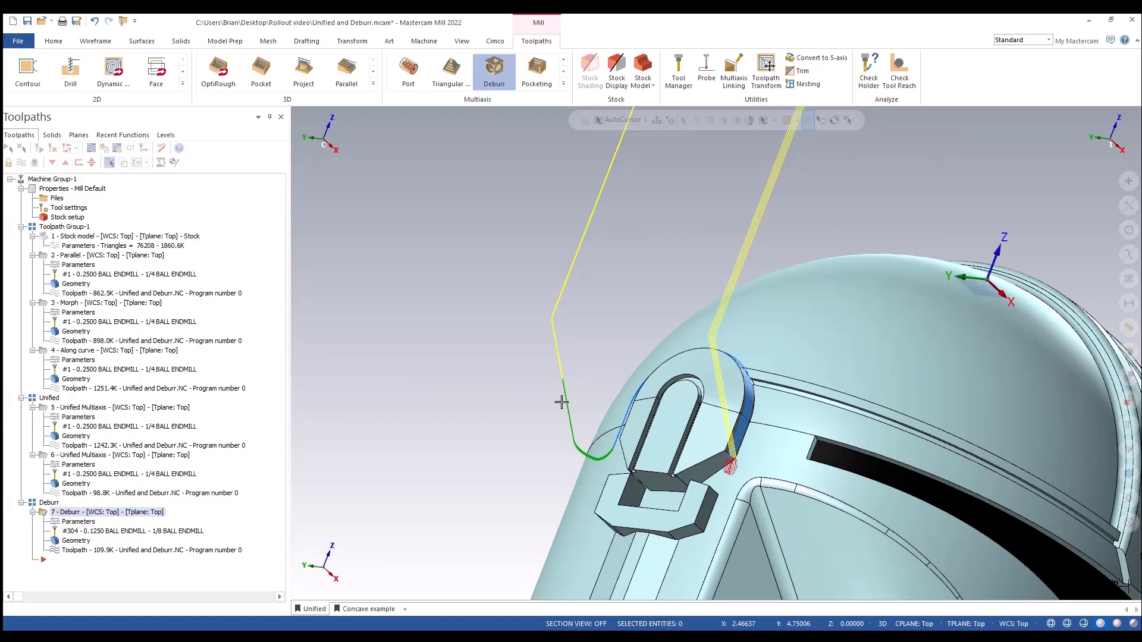
{"action": "middle_click_drag", "start_coordinate": [561, 402], "coordinate": [773, 309]}
{"action": "scroll", "coordinate": [772, 333], "scroll_direction": "up", "scroll_amount": 6}
{"action": "middle_click_drag", "start_coordinate": [767, 369], "coordinate": [716, 468]}
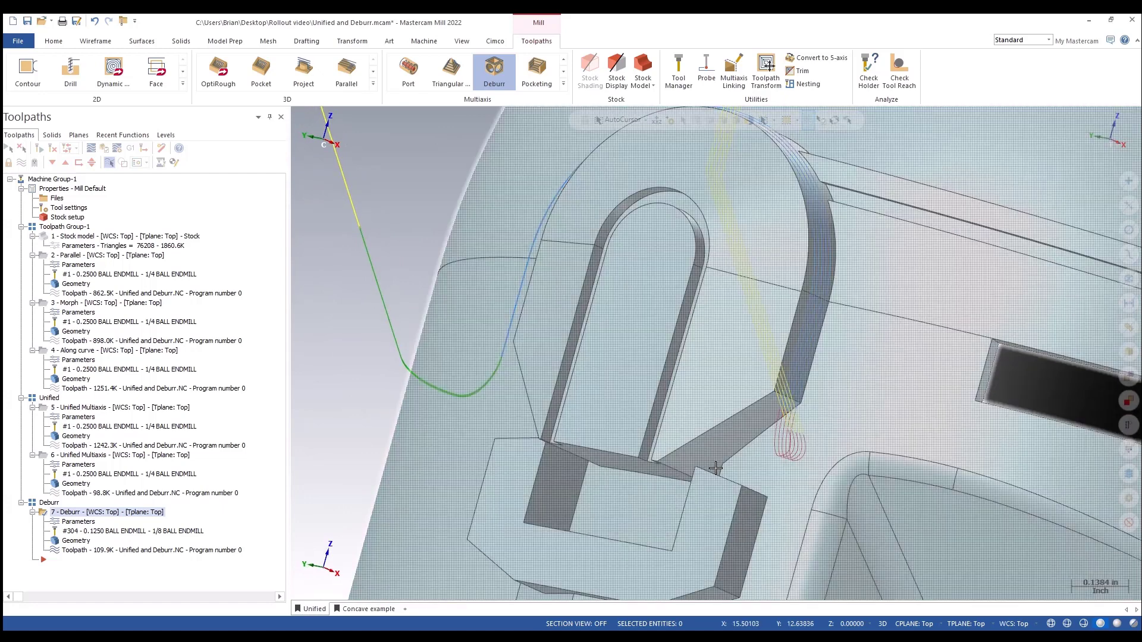
{"action": "scroll", "coordinate": [715, 469], "scroll_direction": "down", "scroll_amount": 5}
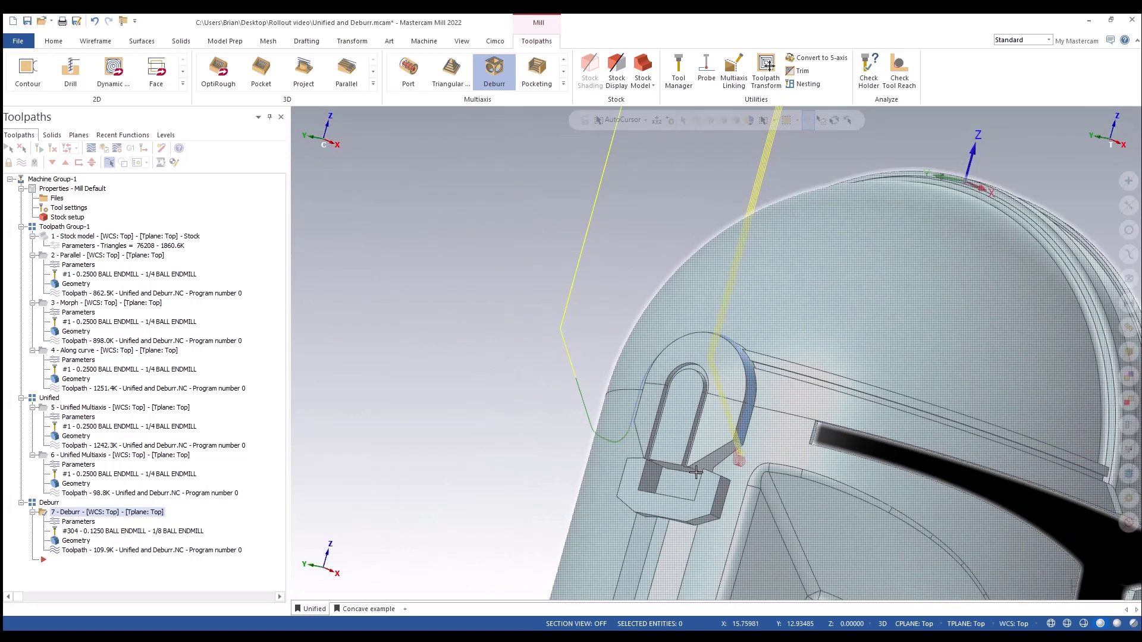
{"action": "scroll", "coordinate": [696, 472], "scroll_direction": "down", "scroll_amount": 2}
{"action": "key", "text": "alt+2"}
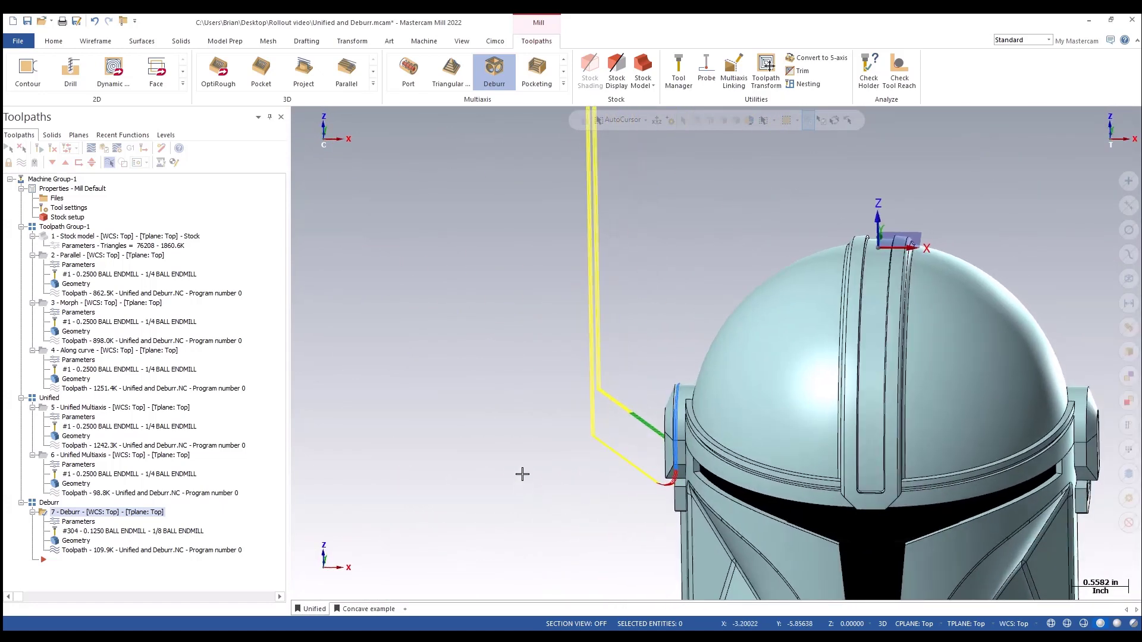
{"action": "scroll", "coordinate": [876, 494], "scroll_direction": "up", "scroll_amount": 6}
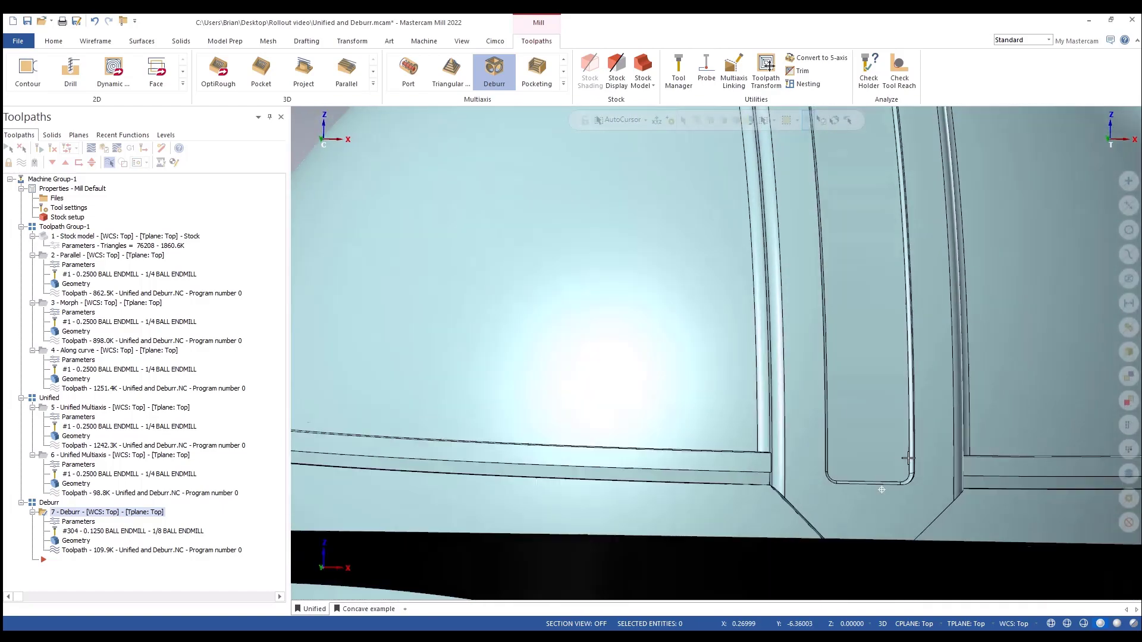
{"action": "middle_click_drag", "start_coordinate": [876, 494], "coordinate": [945, 419]}
{"action": "scroll", "coordinate": [928, 437], "scroll_direction": "down", "scroll_amount": 2}
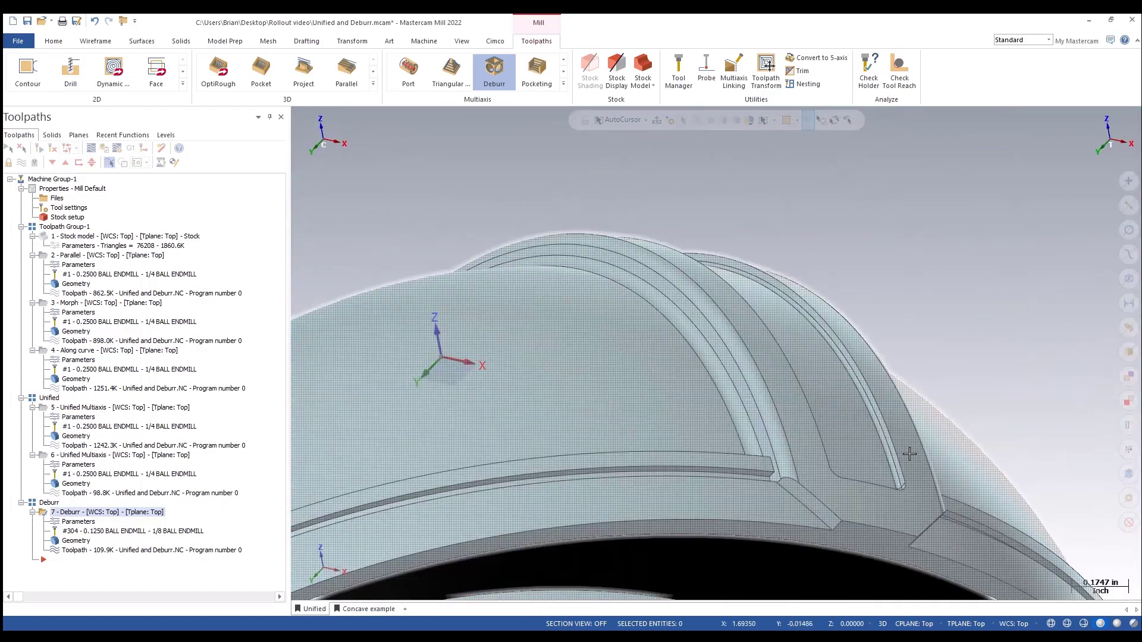
{"action": "scroll", "coordinate": [826, 440], "scroll_direction": "down", "scroll_amount": 3}
{"action": "scroll", "coordinate": [796, 443], "scroll_direction": "up", "scroll_amount": 5}
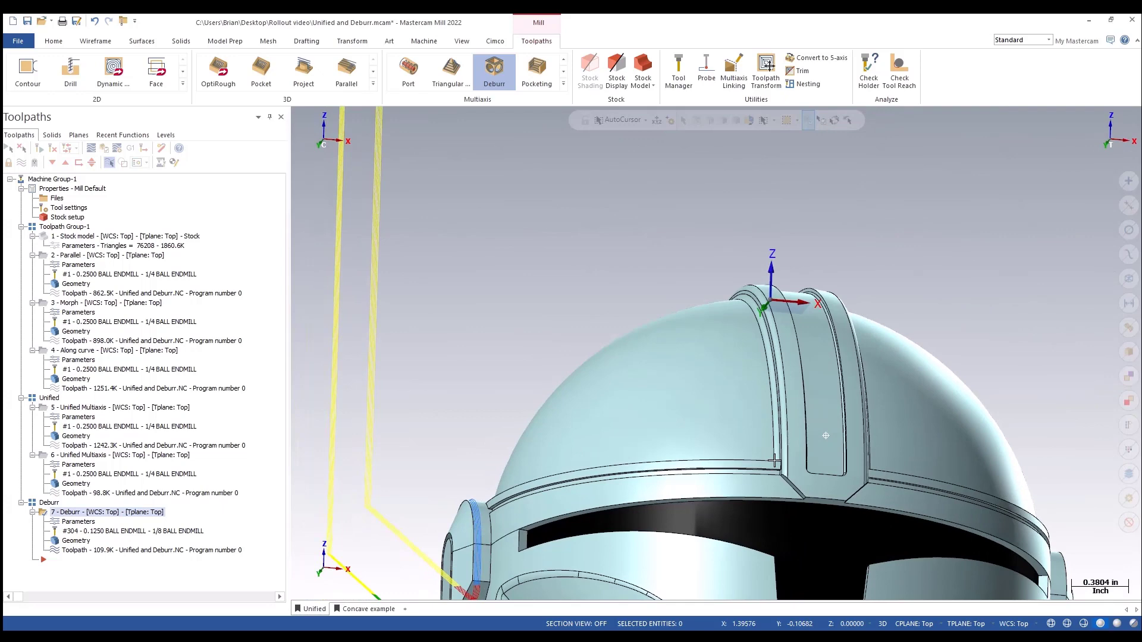
{"action": "middle_click_drag", "start_coordinate": [848, 459], "coordinate": [811, 404]}
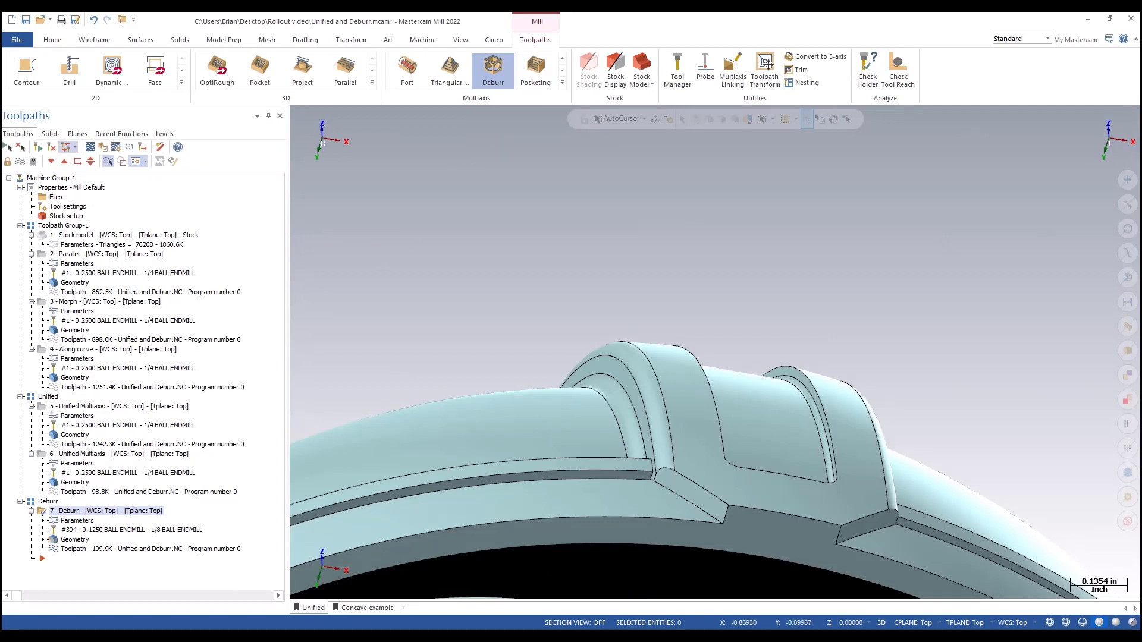
- Copy 7 - Deburr right after itself to create operation 8
{"action": "right_click_drag", "start_coordinate": [101, 511], "coordinate": [101, 491]}
{"action": "left_click", "coordinate": [128, 536]}
{"action": "scroll", "coordinate": [282, 482], "scroll_direction": "down", "scroll_amount": 1}
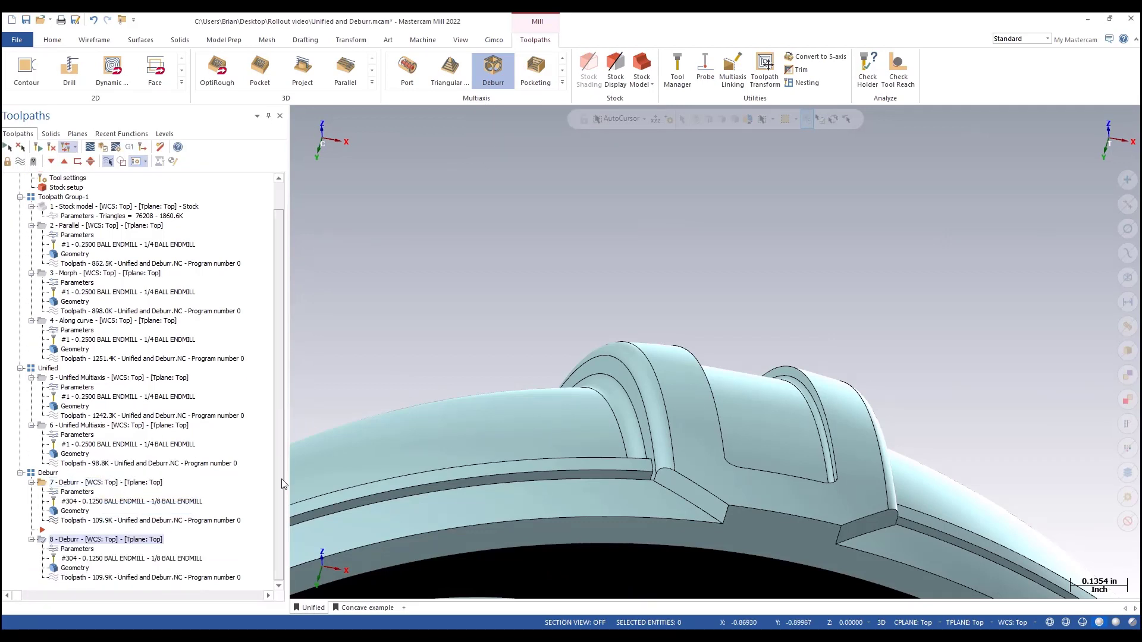
- Replace operation 8's user-defined edge with a chain along the crown rib
{"action": "left_click", "coordinate": [77, 547]}
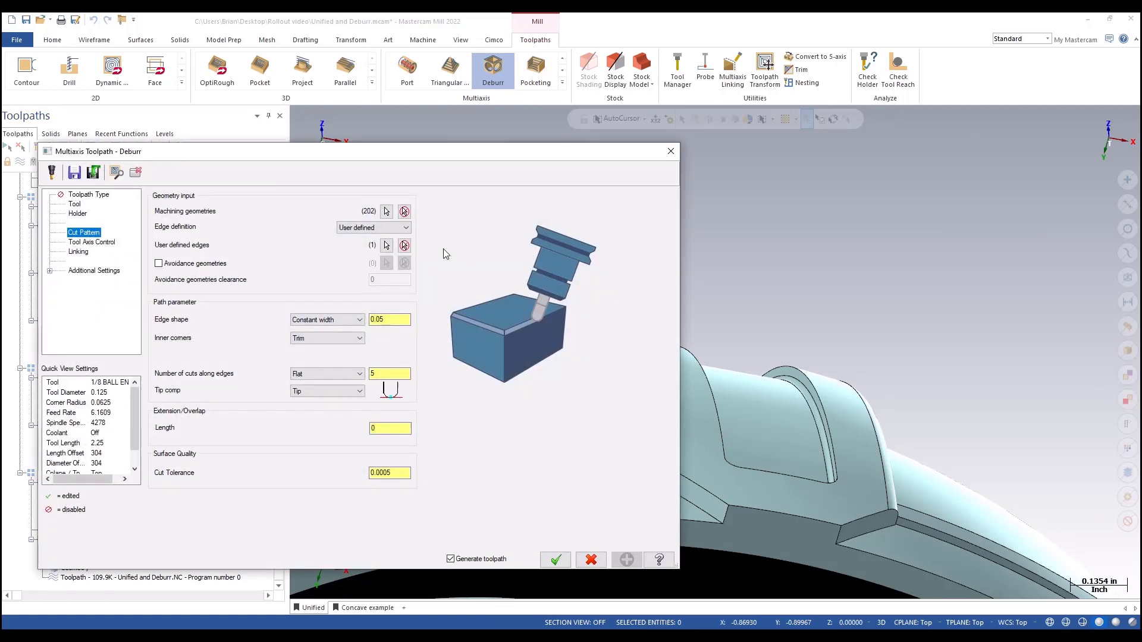
{"action": "left_click", "coordinate": [386, 245]}
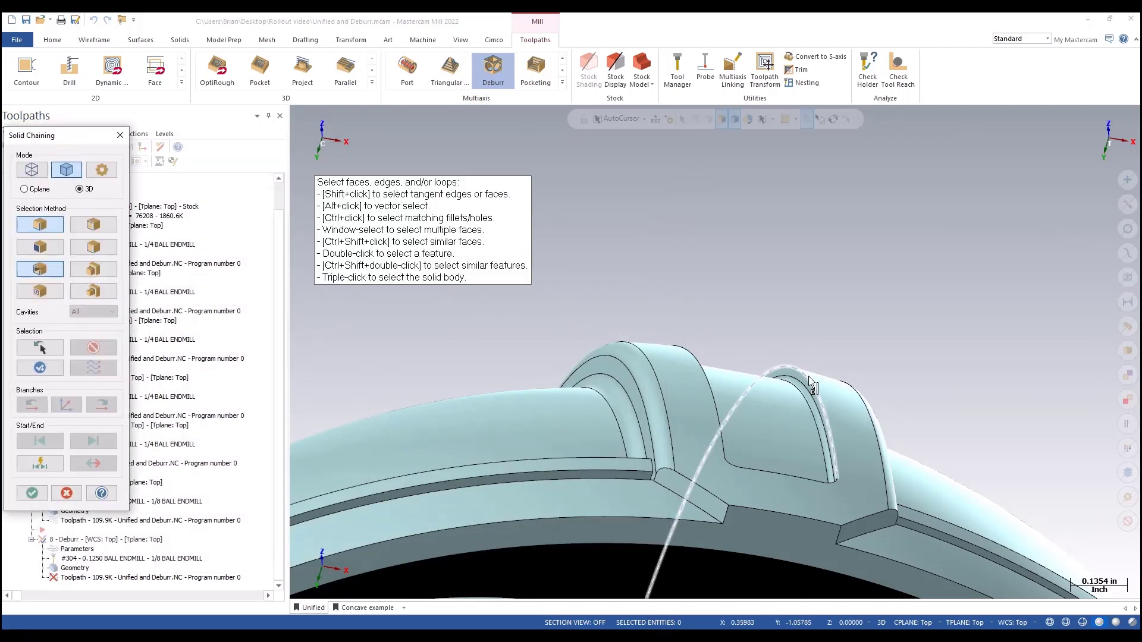
{"action": "left_click", "coordinate": [812, 386]}
{"action": "scroll", "coordinate": [809, 369], "scroll_direction": "down", "scroll_amount": 5}
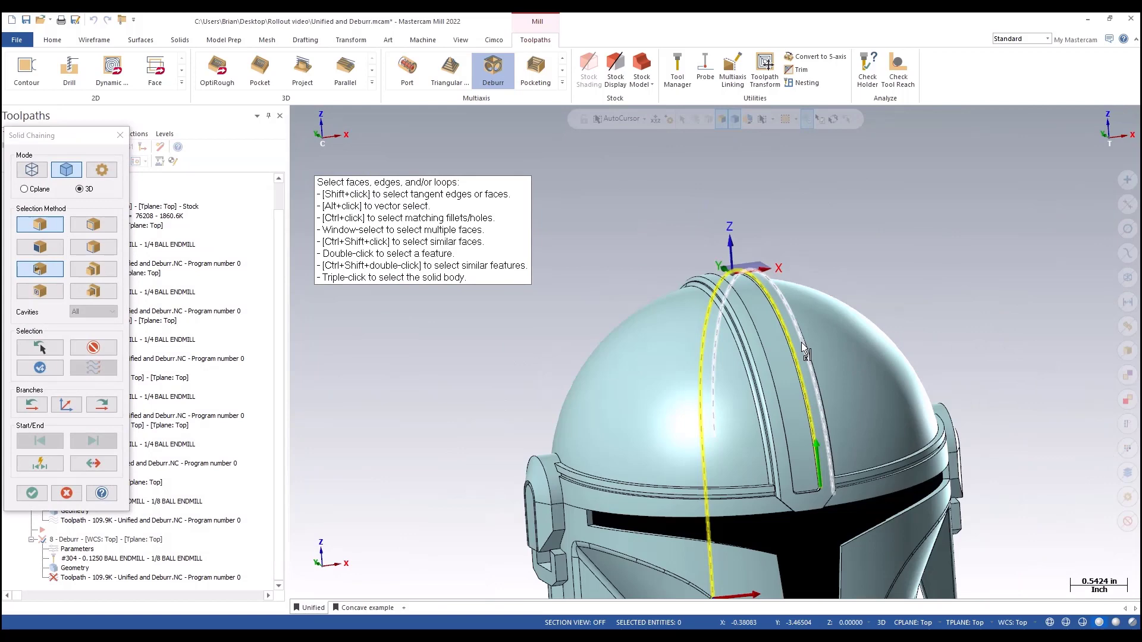
{"action": "middle_click_drag", "start_coordinate": [804, 351], "coordinate": [654, 321]}
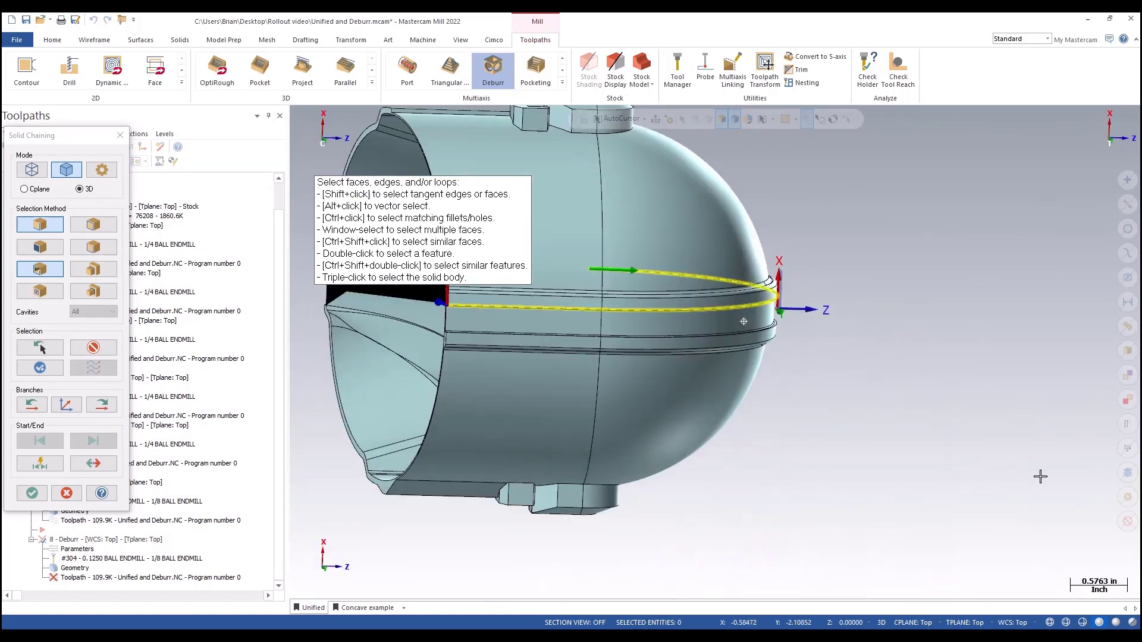
{"action": "left_click", "coordinate": [93, 348]}
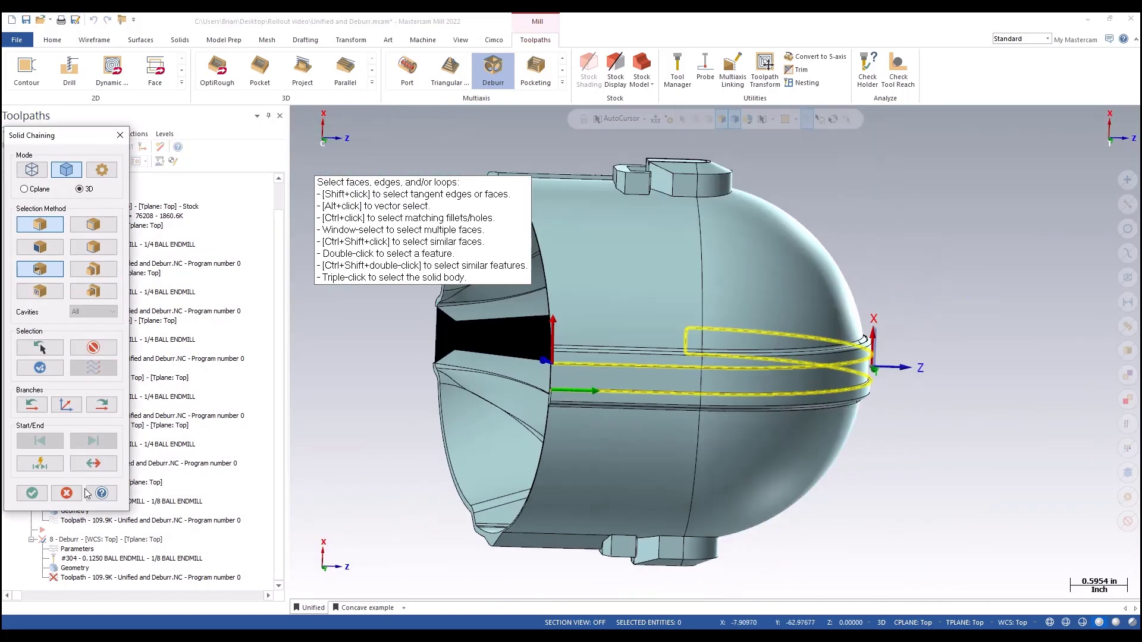
{"action": "left_click", "coordinate": [32, 493]}
- Give 8 - Deburr Rounded edge cuts and 5 axis (simultaneous) tool axis tilting, then accept it
{"action": "left_click", "coordinate": [333, 373]}
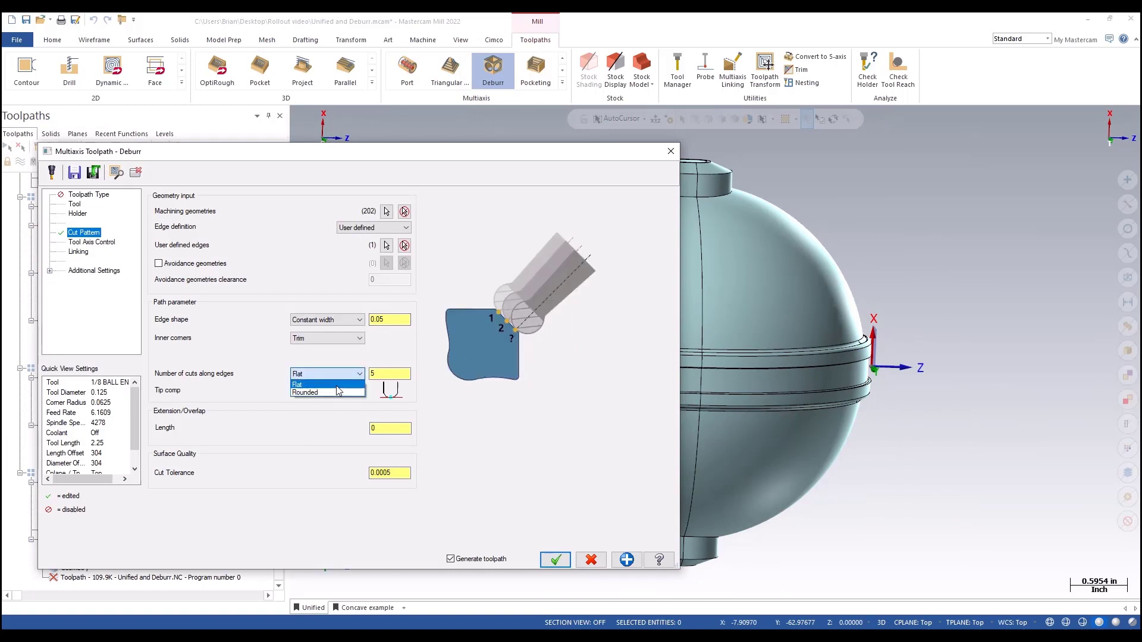
{"action": "left_click", "coordinate": [333, 393]}
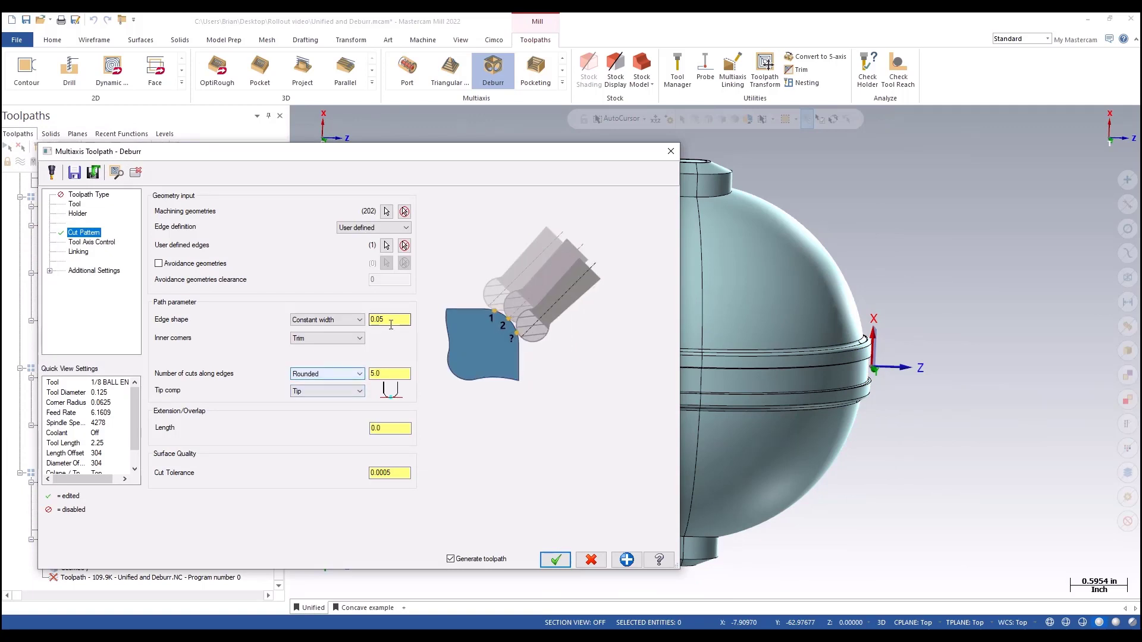
{"action": "left_click", "coordinate": [110, 243]}
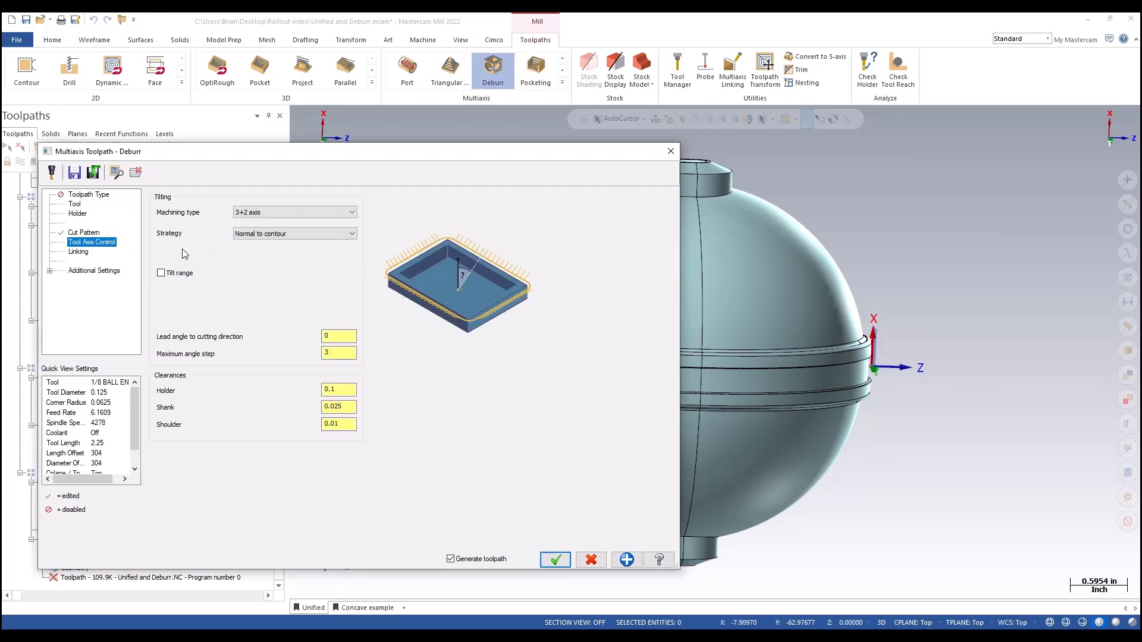
{"action": "left_click", "coordinate": [269, 212]}
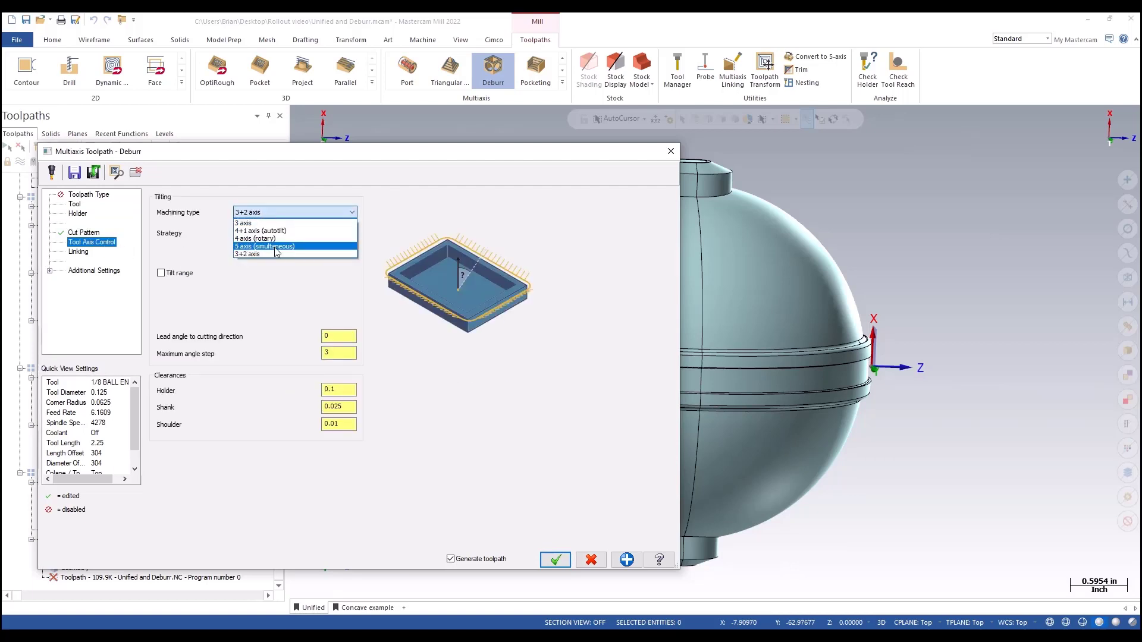
{"action": "left_click", "coordinate": [276, 246]}
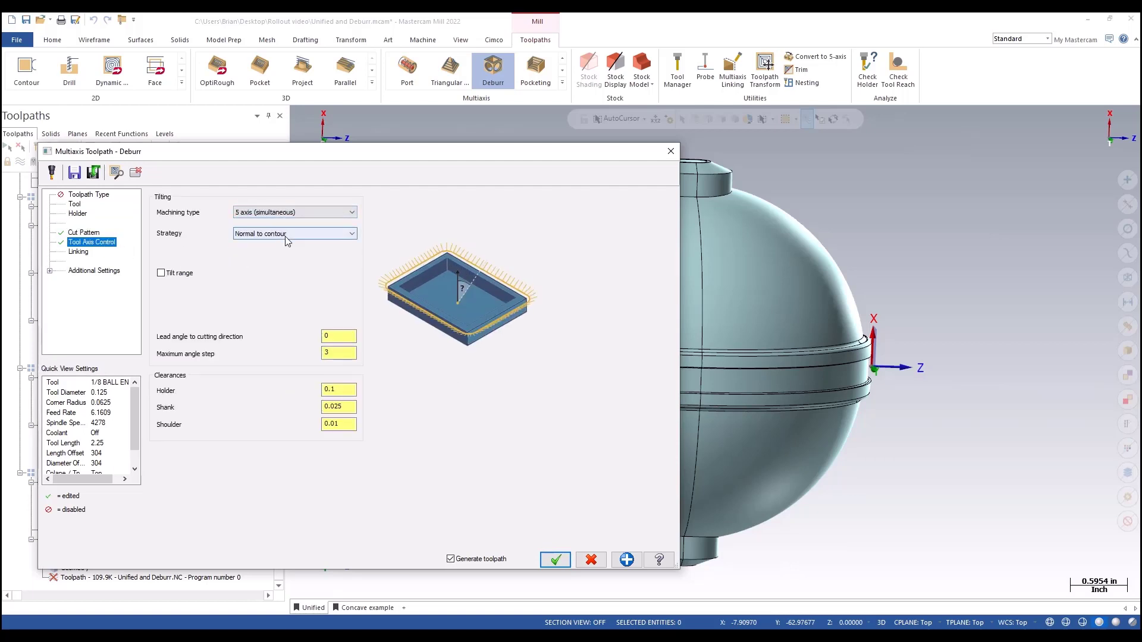
{"action": "left_click", "coordinate": [556, 561]}
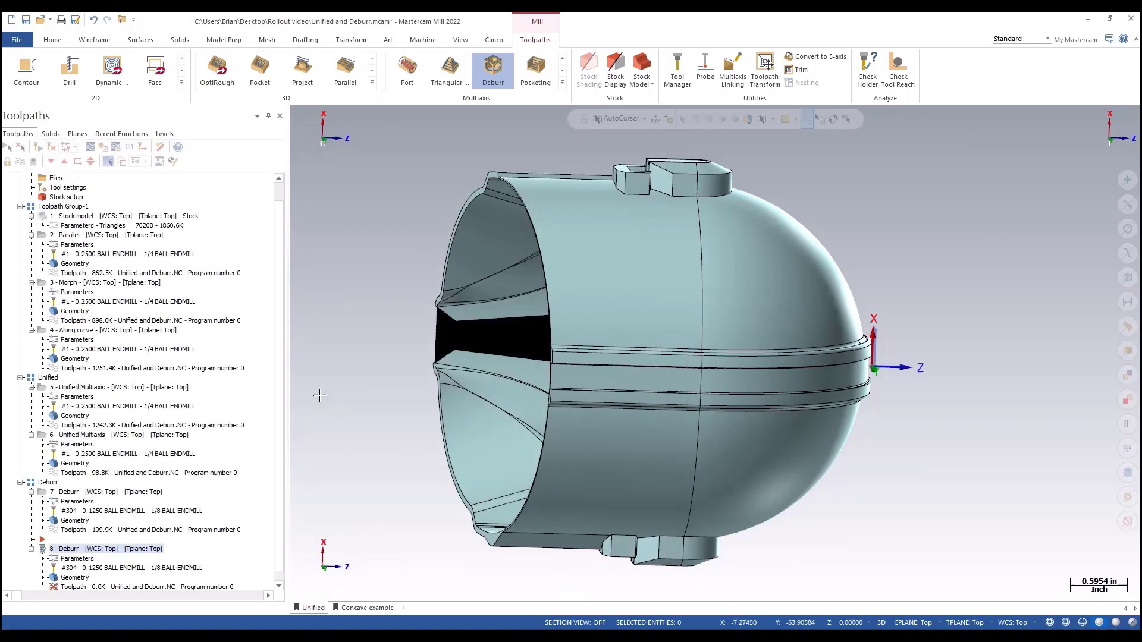
- In isometric view, regenerate the dirty 8 - Deburr toolpath along the crown rib
{"action": "key", "text": "alt+7"}
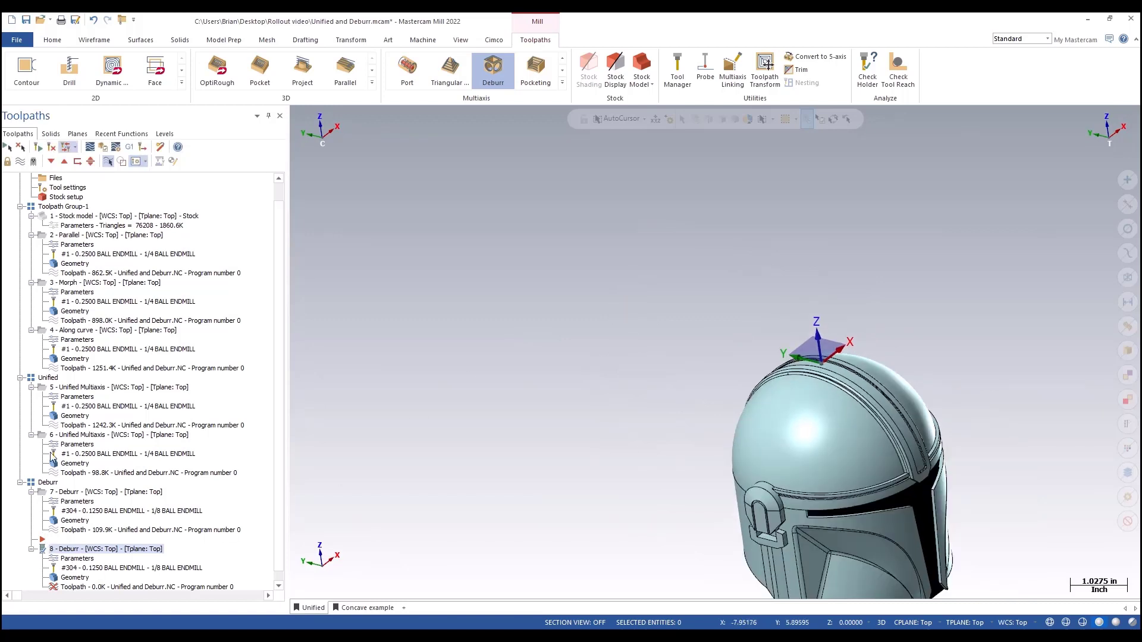
{"action": "left_click", "coordinate": [52, 162]}
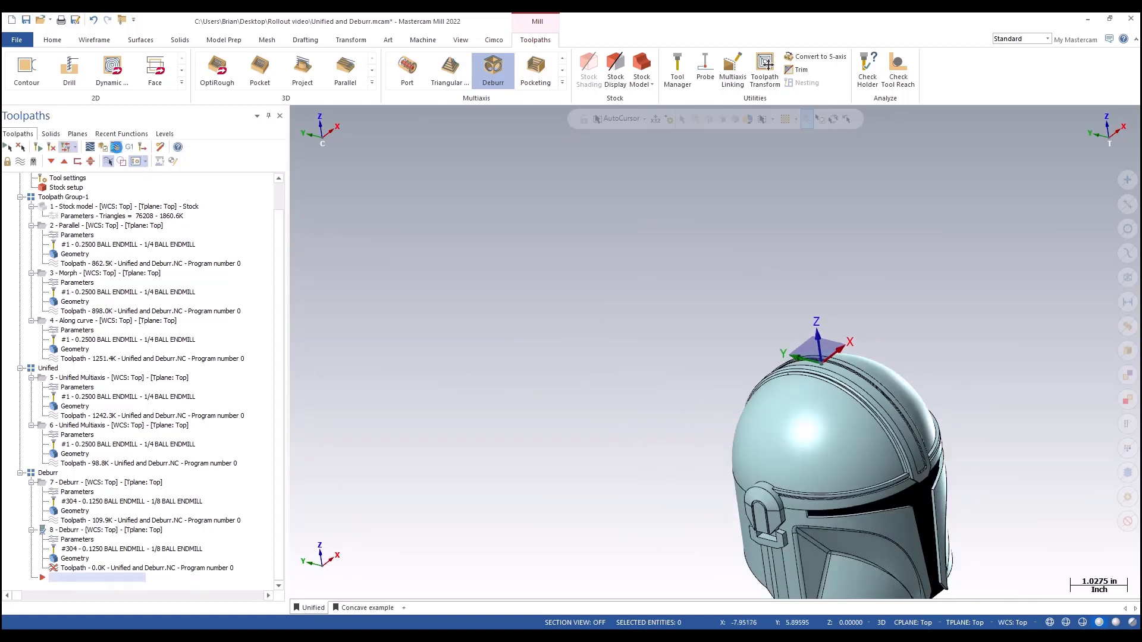
{"action": "left_click", "coordinate": [115, 147]}
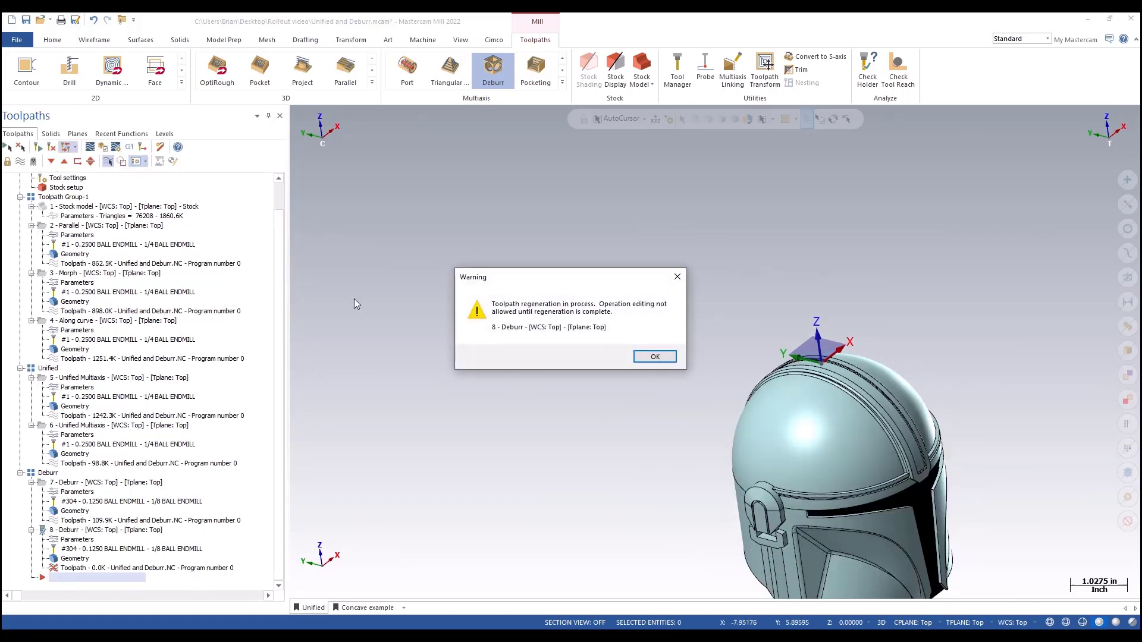
{"action": "left_click", "coordinate": [653, 360]}
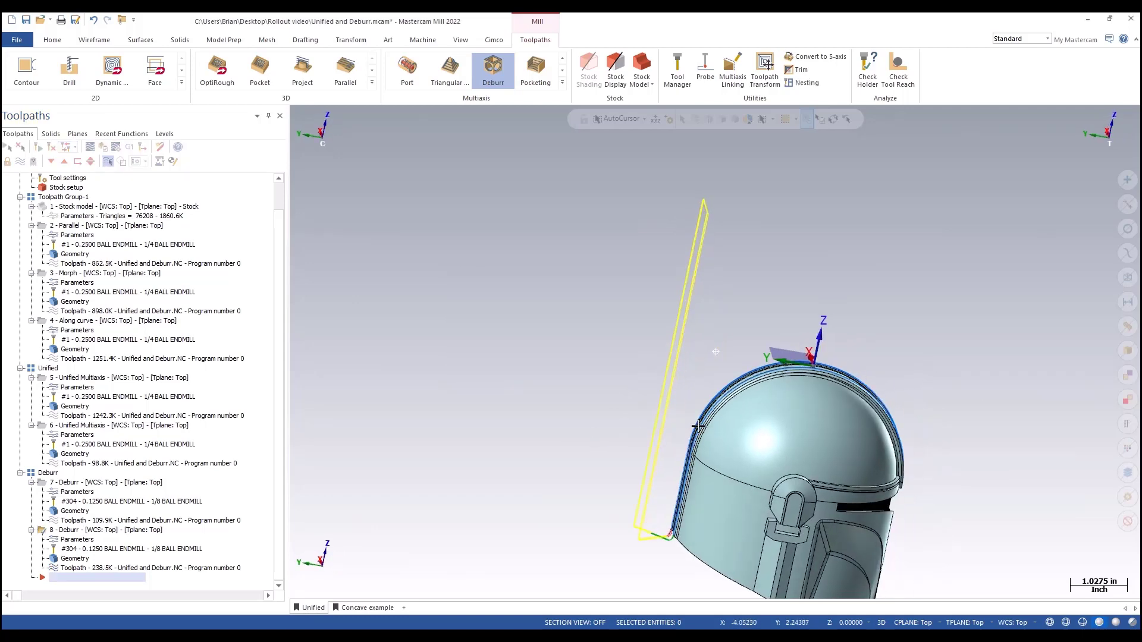
- Confirm the Simulator options and select both operations in the Deburr group
{"action": "left_click", "coordinate": [116, 147]}
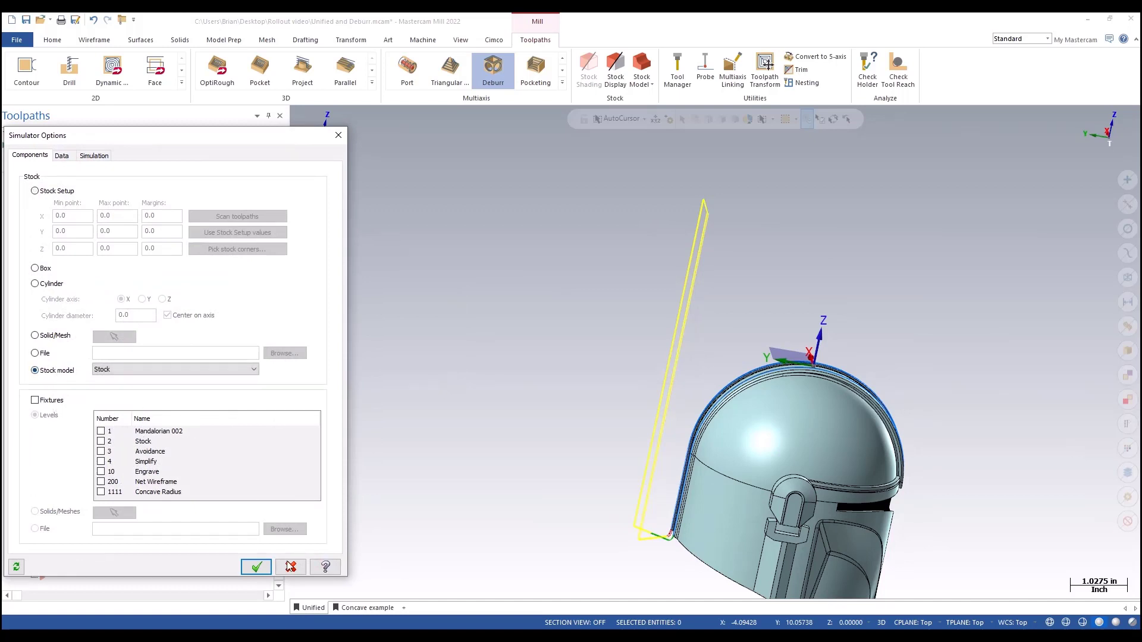
{"action": "left_click", "coordinate": [256, 567]}
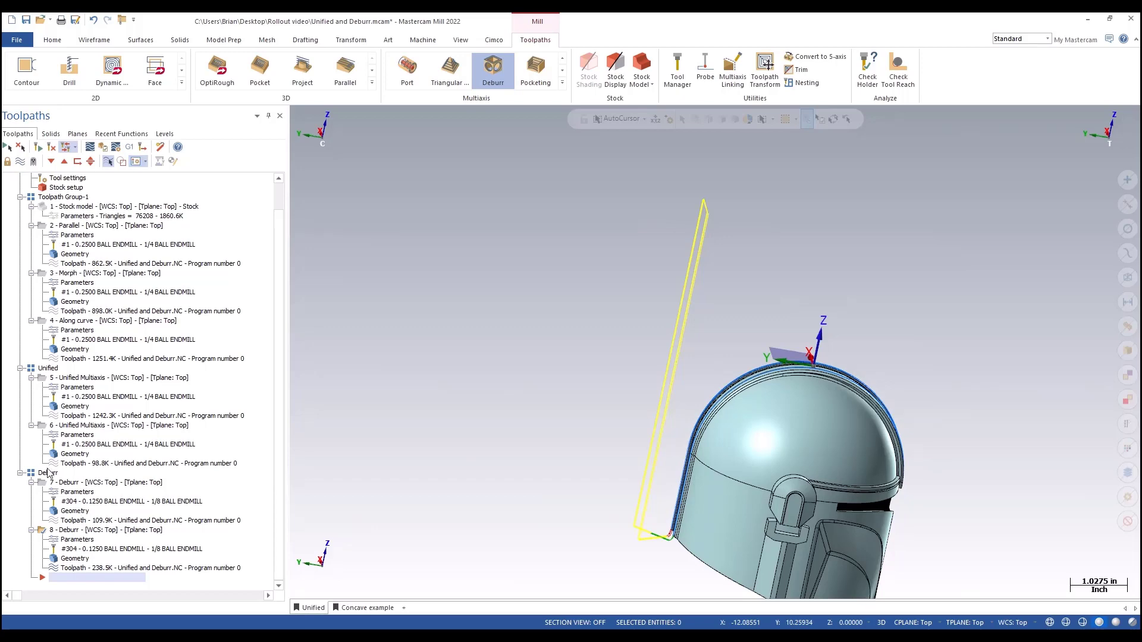
{"action": "left_click", "coordinate": [50, 474]}
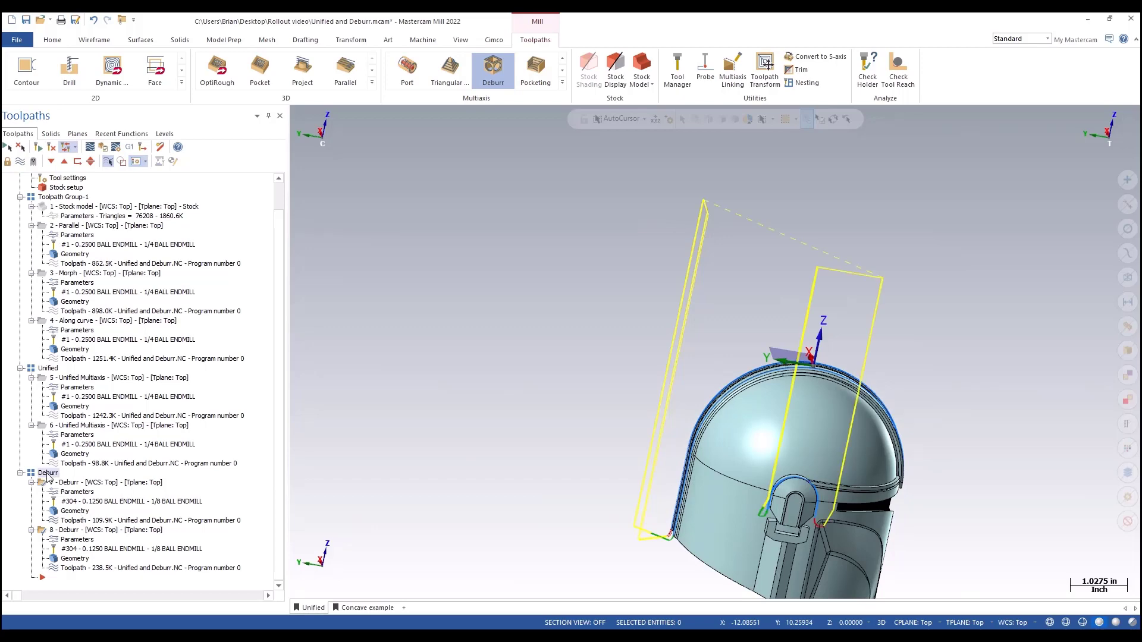
- Verify both Deburr operations in Mastercam Simulator and play the simulation through
{"action": "left_click", "coordinate": [102, 147]}
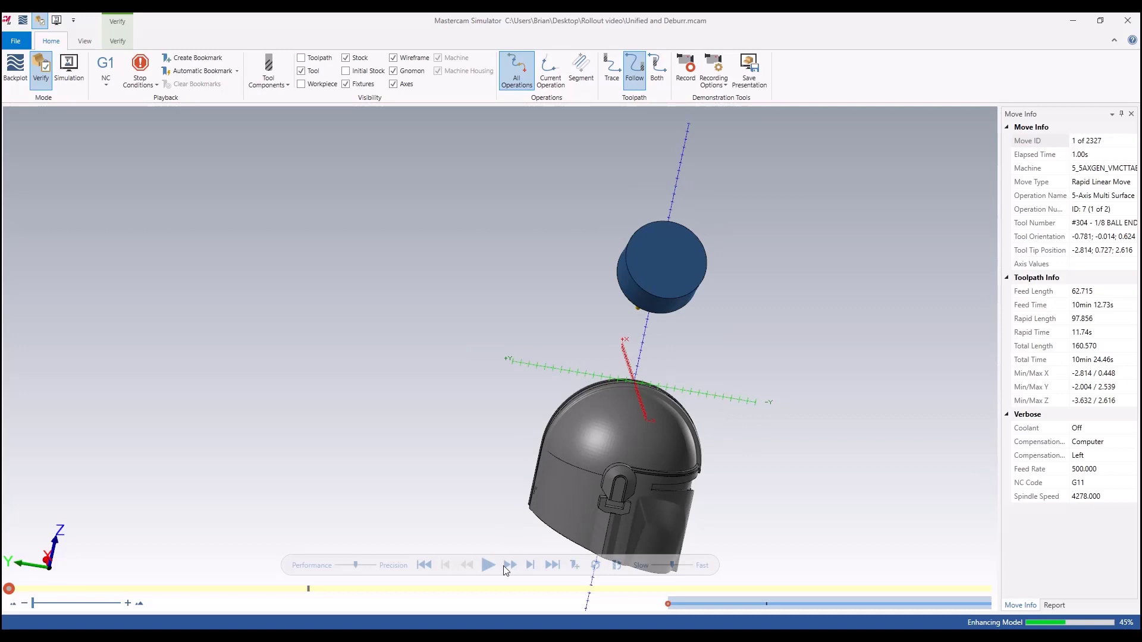
{"action": "left_click", "coordinate": [487, 566]}
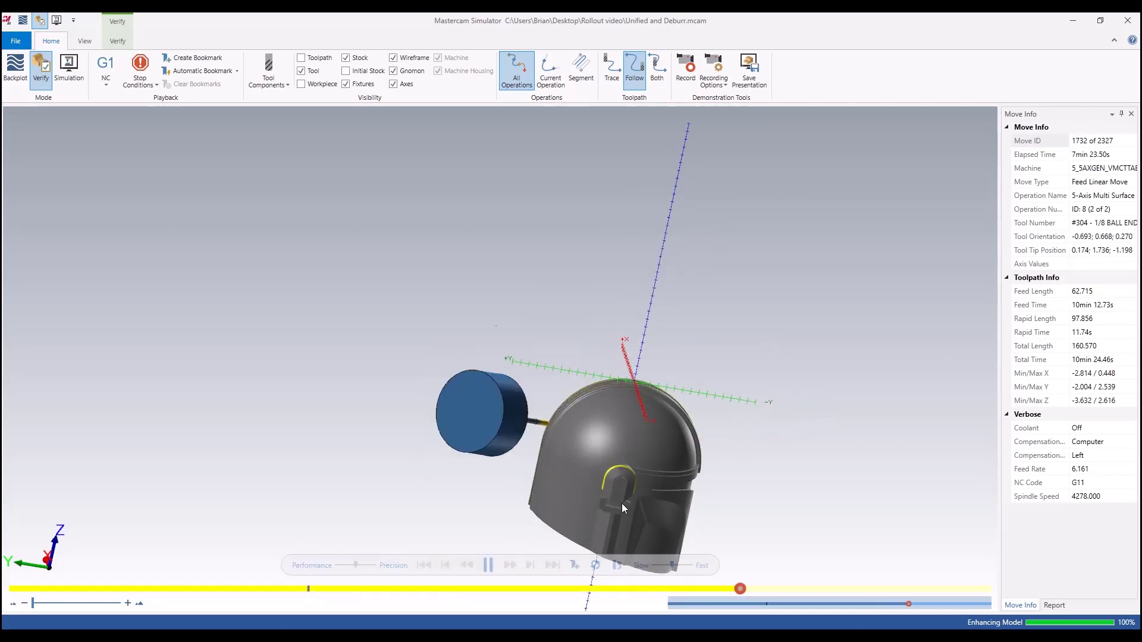
{"action": "left_click", "coordinate": [625, 493]}
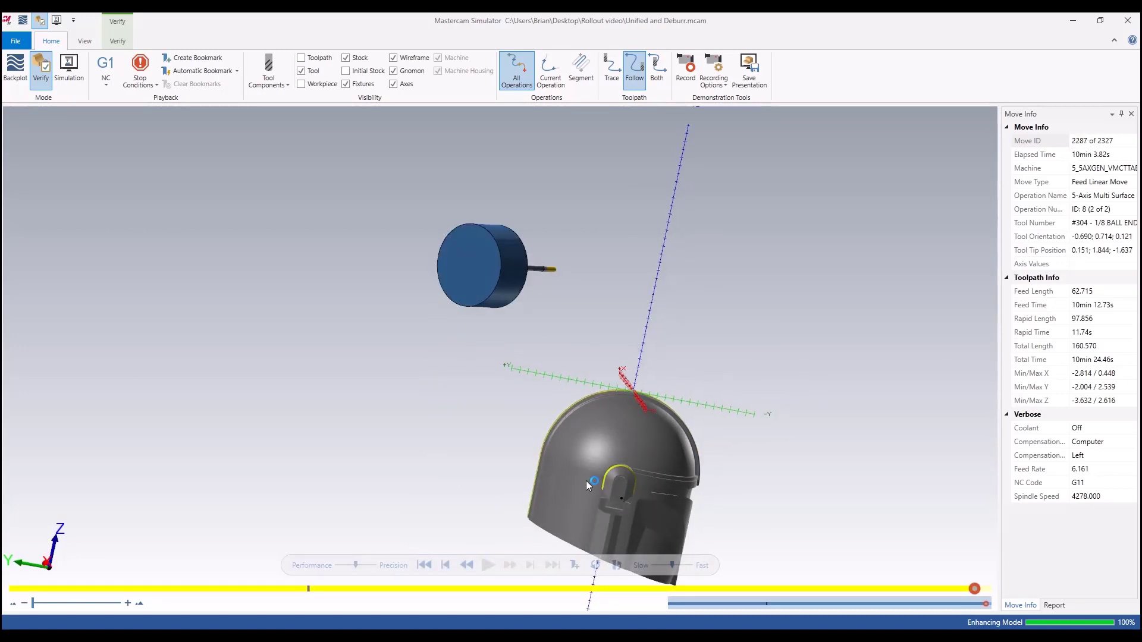
{"action": "scroll", "coordinate": [586, 480], "scroll_direction": "up", "scroll_amount": 5}
{"action": "scroll", "coordinate": [621, 443], "scroll_direction": "down", "scroll_amount": 5}
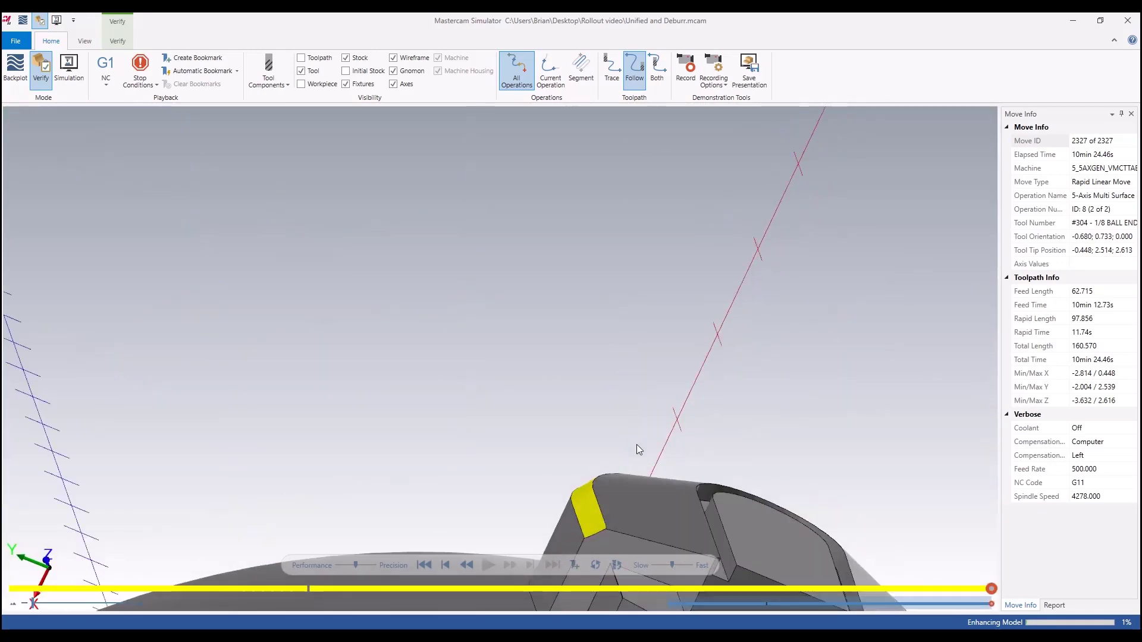
- Toggle the workpiece display and orbit to a front view to inspect the deburred edges
{"action": "left_click", "coordinate": [301, 84]}
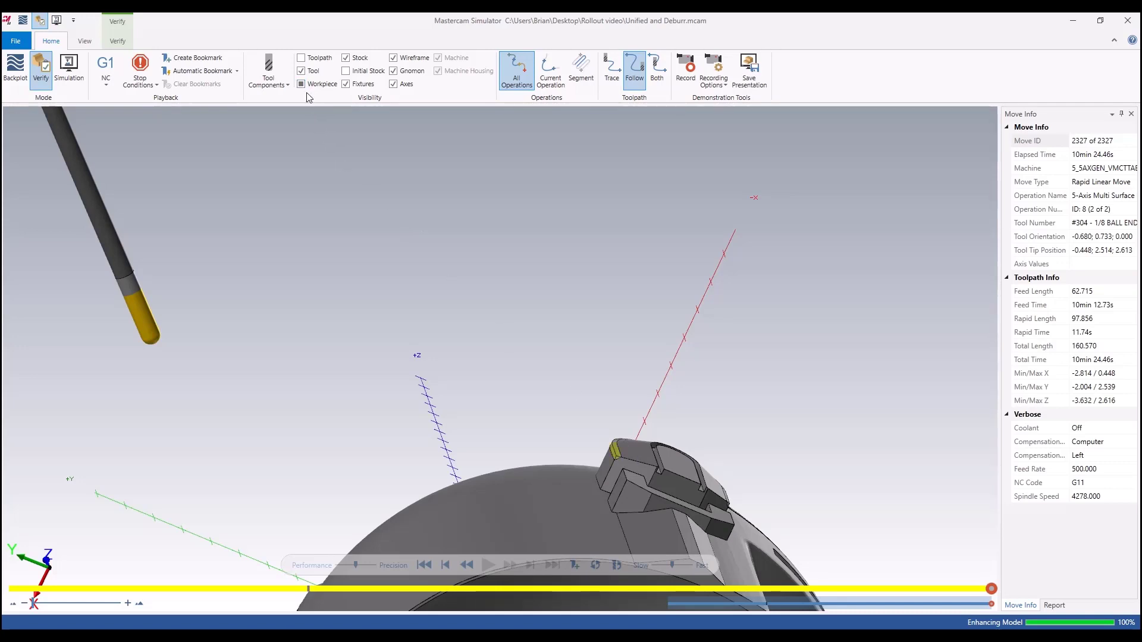
{"action": "scroll", "coordinate": [619, 409], "scroll_direction": "up", "scroll_amount": 8}
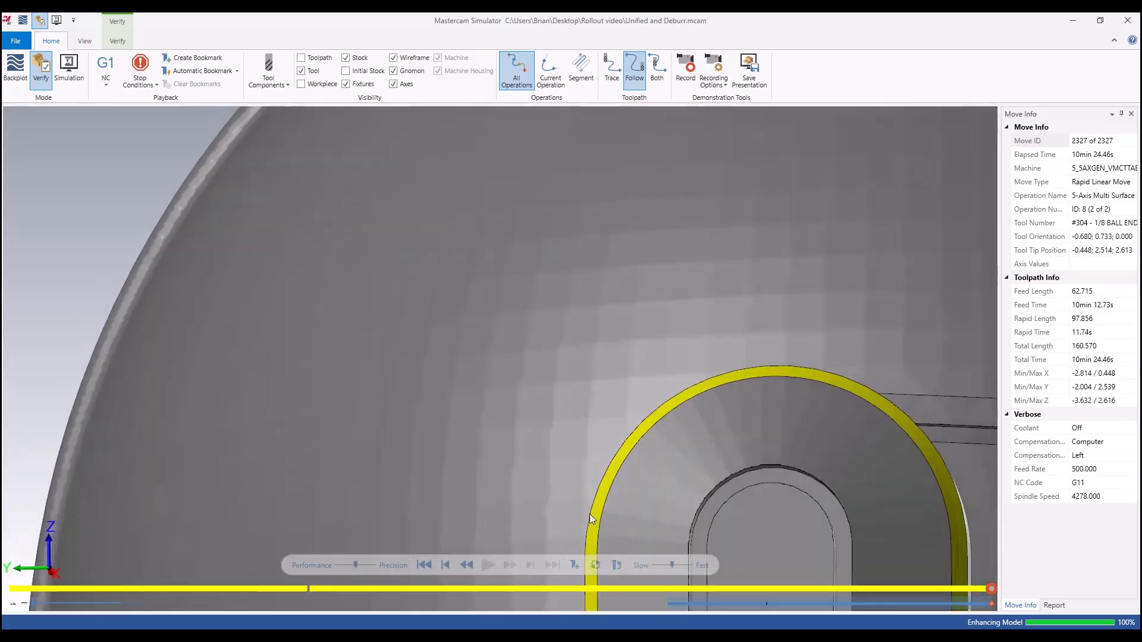
{"action": "scroll", "coordinate": [543, 366], "scroll_direction": "down", "scroll_amount": 8}
{"action": "middle_click_drag", "start_coordinate": [544, 366], "coordinate": [666, 460]}
{"action": "scroll", "coordinate": [587, 391], "scroll_direction": "up", "scroll_amount": 3}
{"action": "scroll", "coordinate": [687, 362], "scroll_direction": "up", "scroll_amount": 5}
{"action": "scroll", "coordinate": [678, 393], "scroll_direction": "down", "scroll_amount": 2}
{"action": "scroll", "coordinate": [672, 409], "scroll_direction": "up", "scroll_amount": 3}
{"action": "scroll", "coordinate": [685, 432], "scroll_direction": "down", "scroll_amount": 6}
{"action": "scroll", "coordinate": [666, 461], "scroll_direction": "up", "scroll_amount": 1}
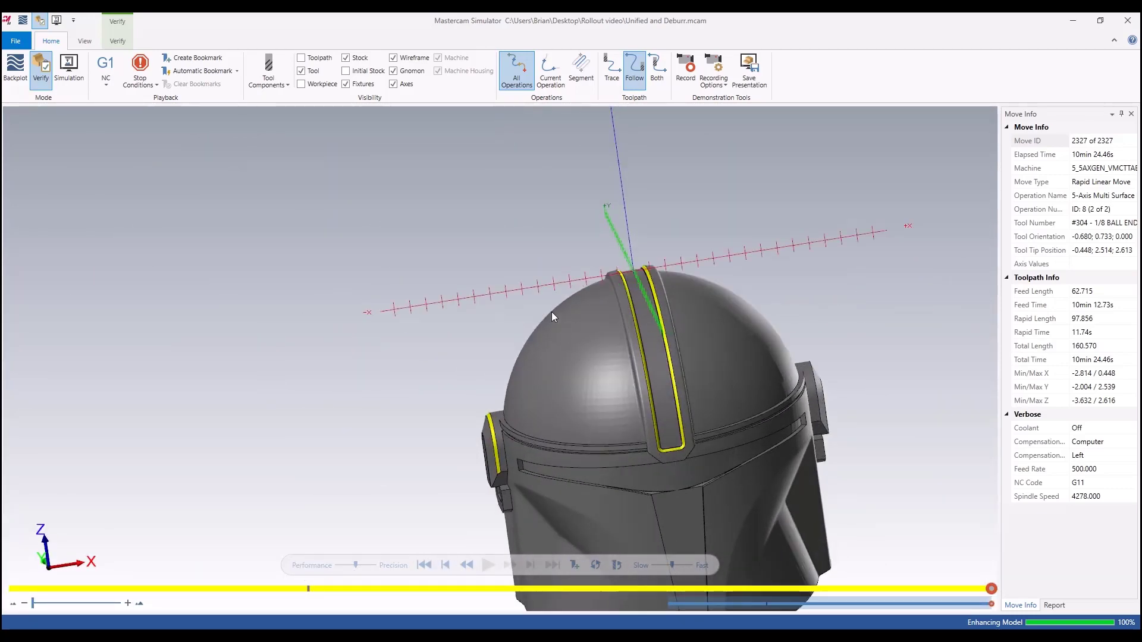
- Clip away the 1st quadrant of the helmet stock on the Verify tab
{"action": "left_click", "coordinate": [117, 41]}
{"action": "left_click", "coordinate": [252, 74]}
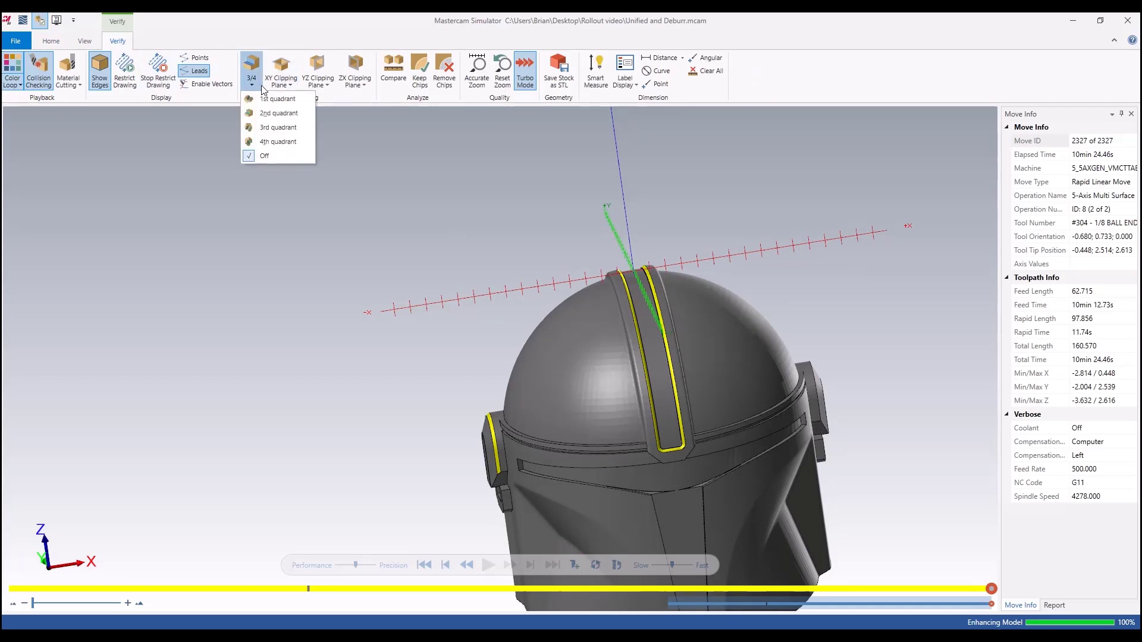
{"action": "left_click", "coordinate": [277, 100]}
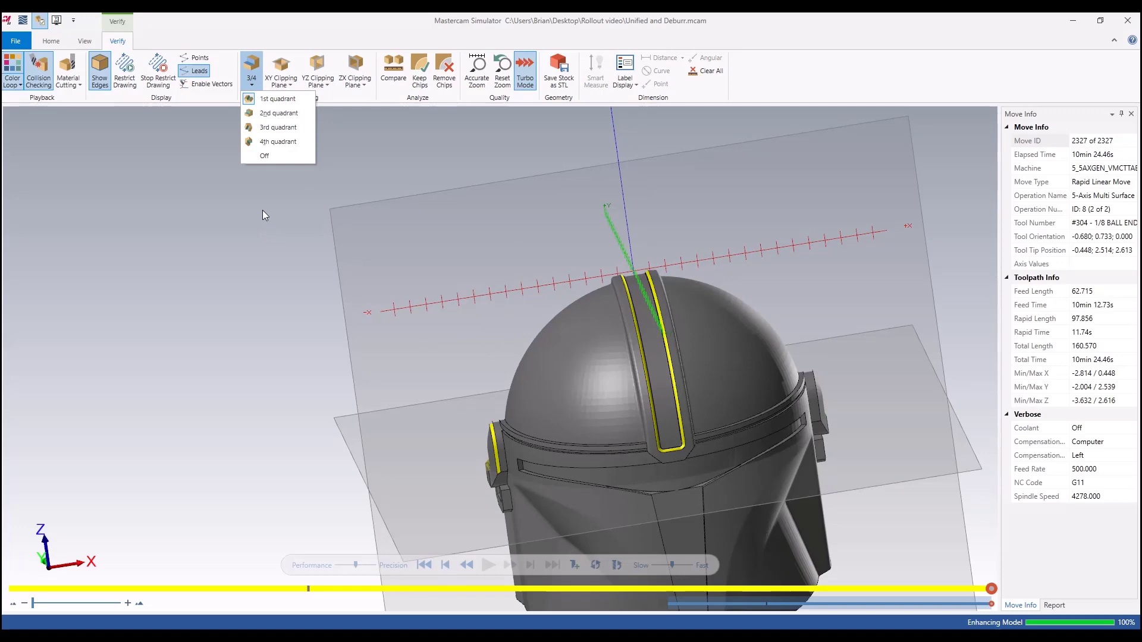
- Orbit and zoom around the clipped rim to inspect the deburred rib and ear edges
{"action": "middle_click_drag", "start_coordinate": [239, 230], "coordinate": [384, 291]}
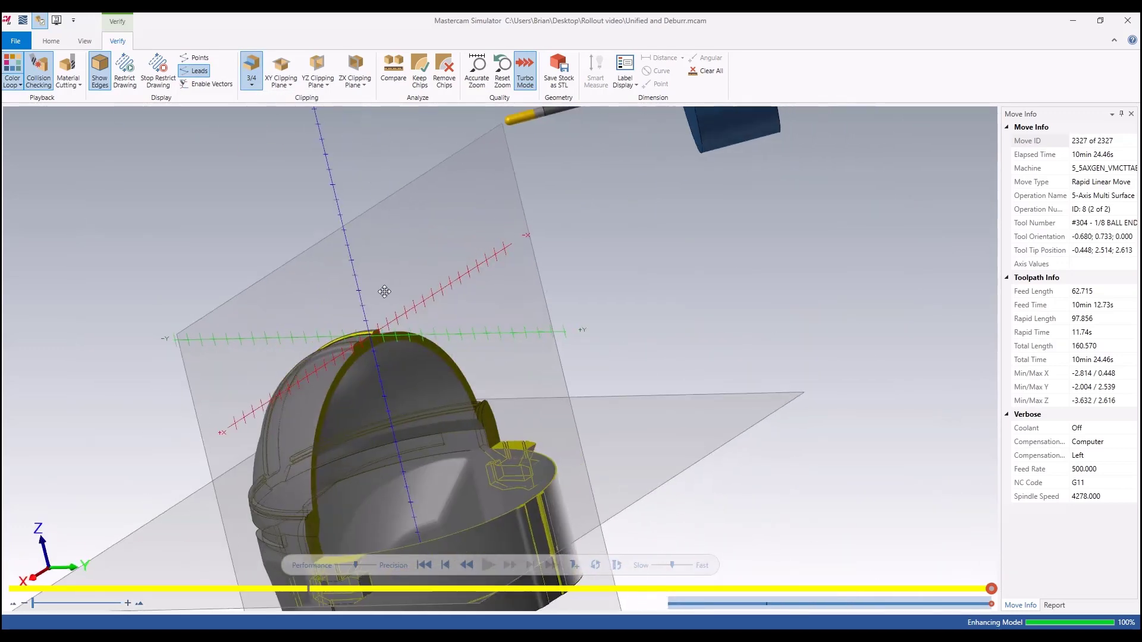
{"action": "scroll", "coordinate": [351, 344], "scroll_direction": "up", "scroll_amount": 10}
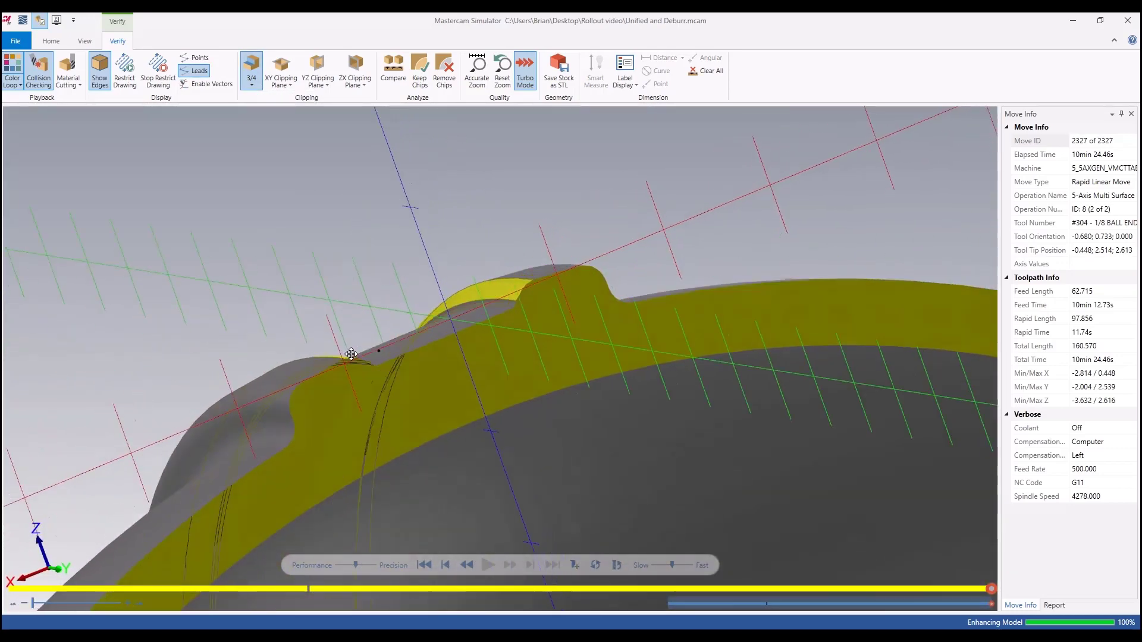
{"action": "scroll", "coordinate": [351, 354], "scroll_direction": "down", "scroll_amount": 5}
{"action": "scroll", "coordinate": [327, 374], "scroll_direction": "up", "scroll_amount": 8}
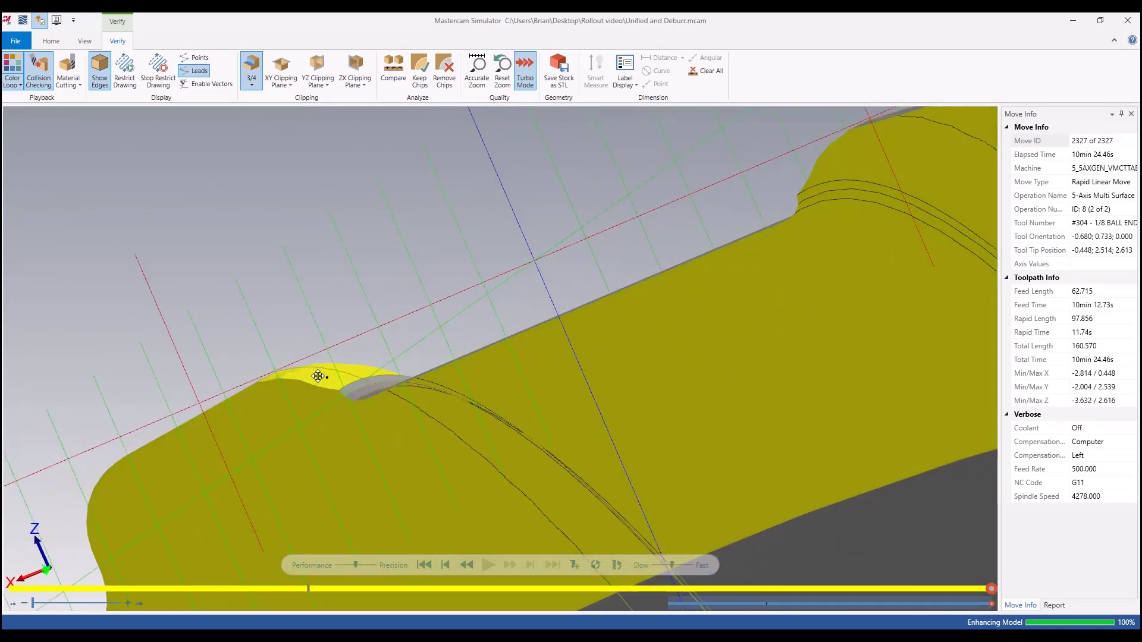
{"action": "middle_click_drag", "start_coordinate": [318, 376], "coordinate": [320, 374]}
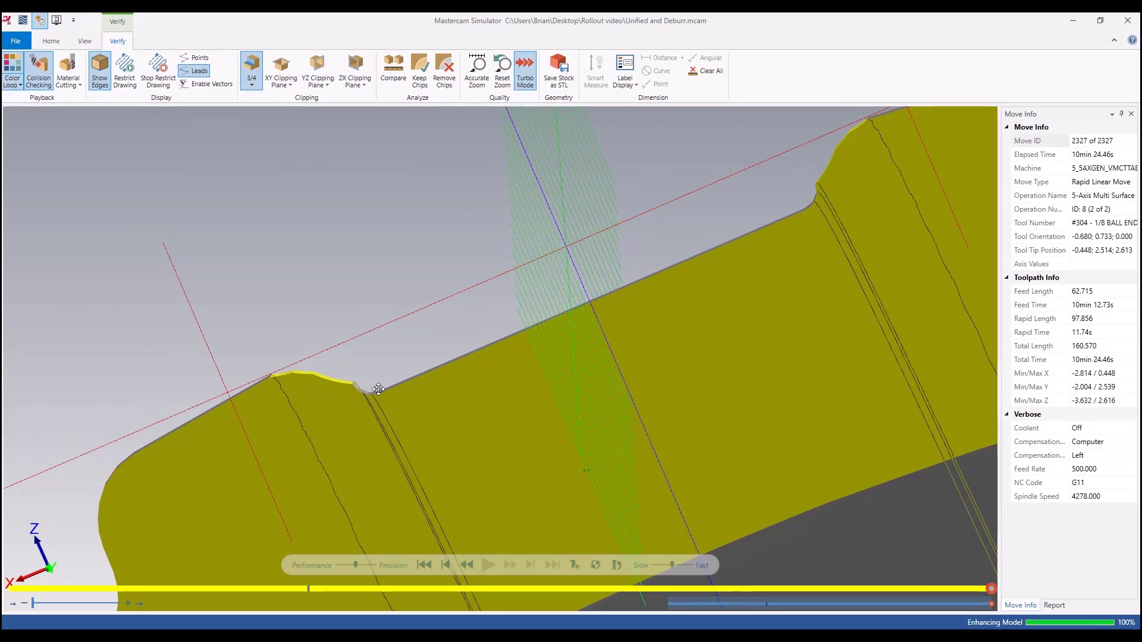
{"action": "middle_click_drag", "start_coordinate": [314, 394], "coordinate": [369, 408]}
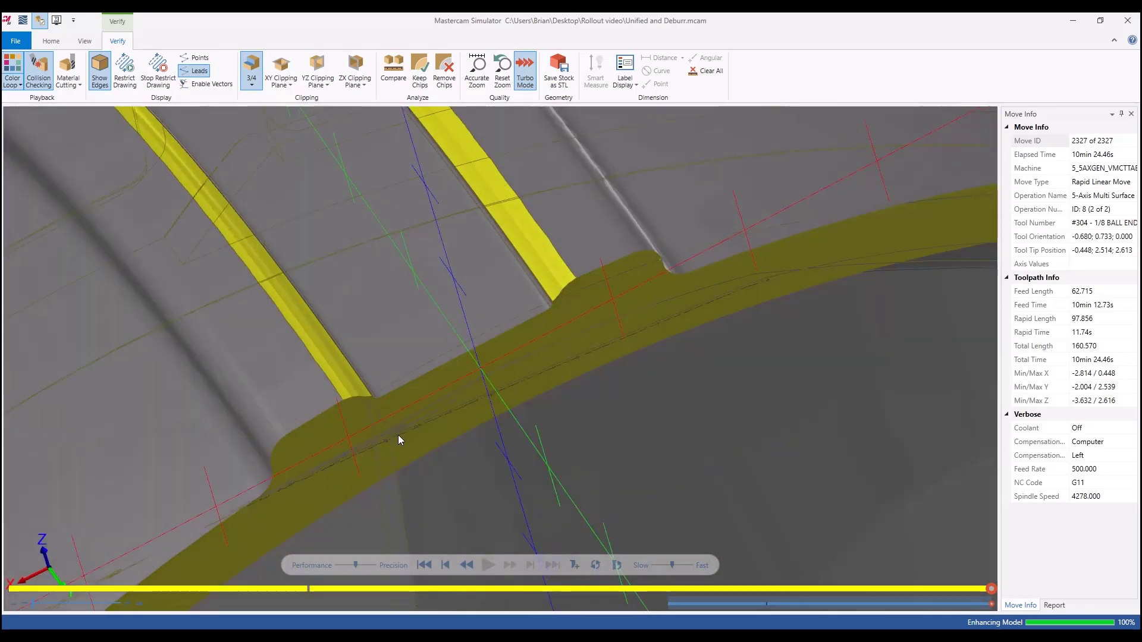
{"action": "scroll", "coordinate": [418, 408], "scroll_direction": "down", "scroll_amount": 5}
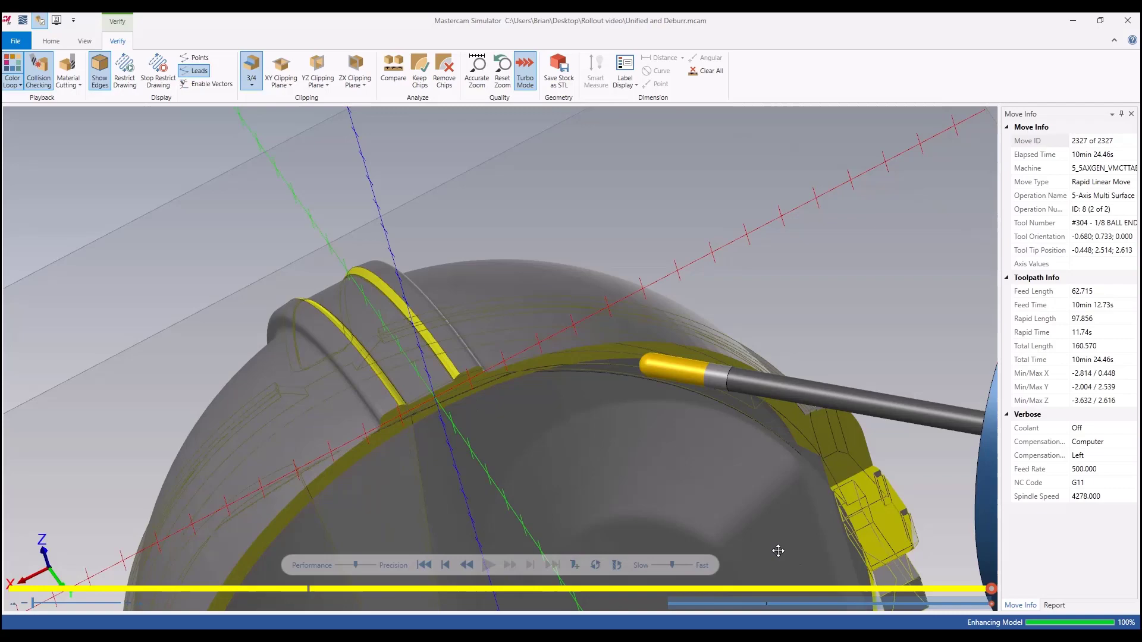
{"action": "mouse_move", "coordinate": [777, 548]}
{"action": "middle_mouse_down"}
{"action": "mouse_move", "coordinate": [727, 525]}
{"action": "mouse_move", "coordinate": [769, 542]}
{"action": "middle_mouse_up"}
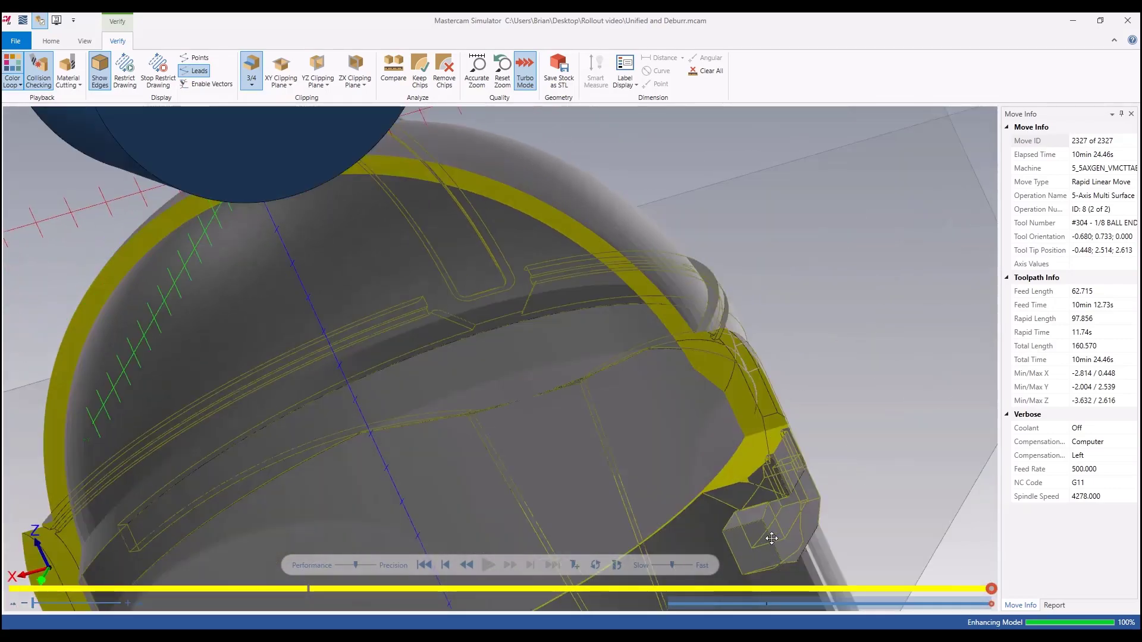
{"action": "scroll", "coordinate": [733, 347], "scroll_direction": "up", "scroll_amount": 8}
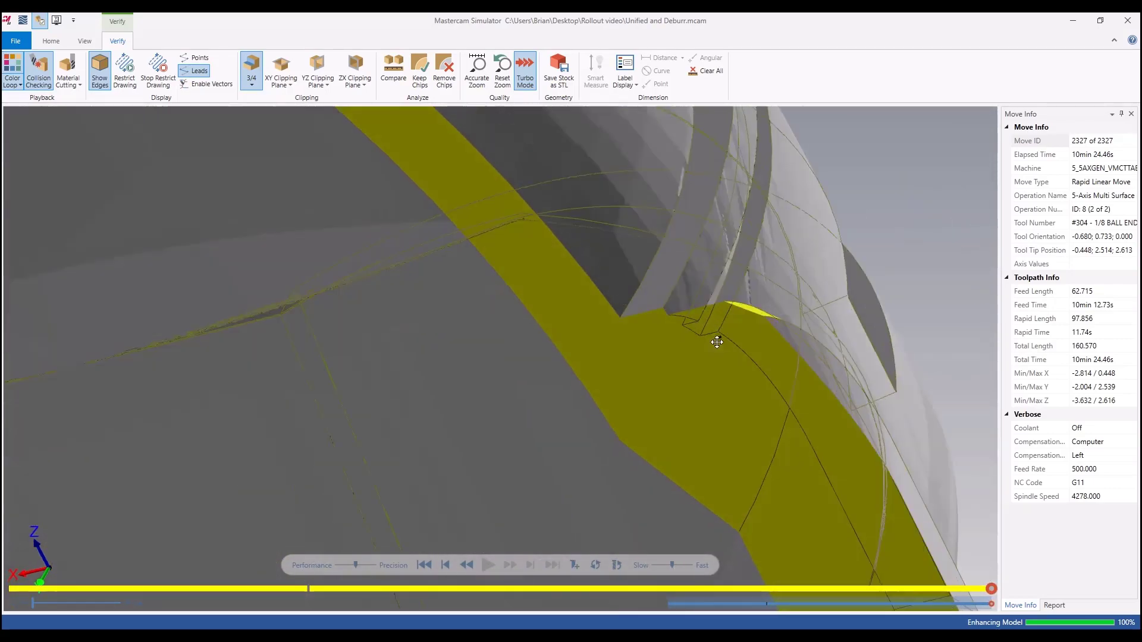
{"action": "scroll", "coordinate": [755, 323], "scroll_direction": "up", "scroll_amount": 6}
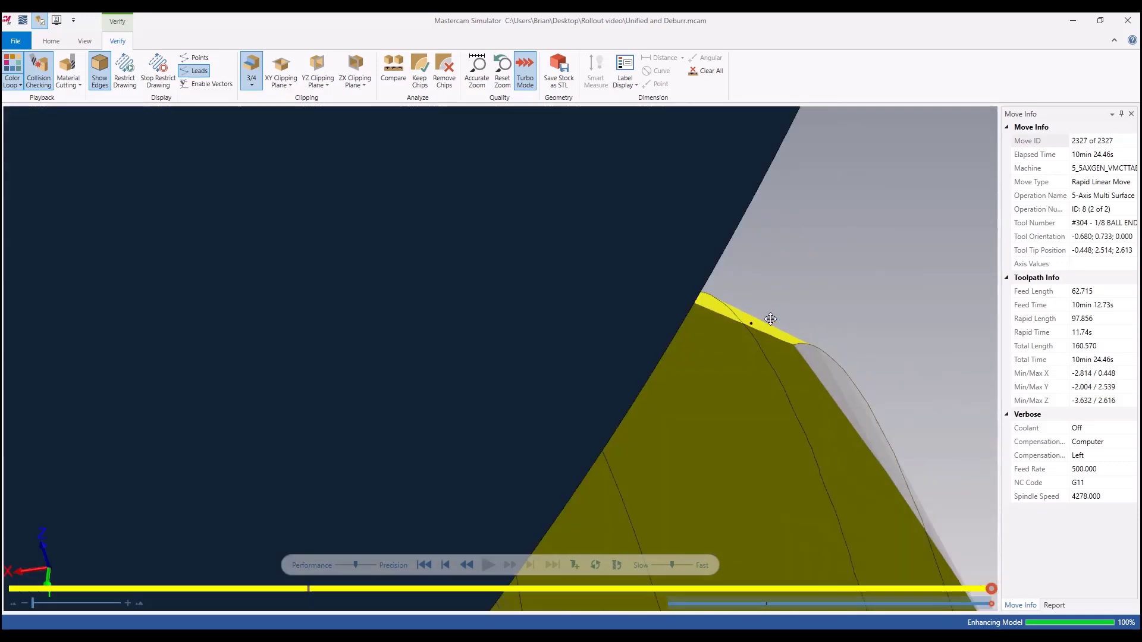
- Return to the Home tab and zoom out to view the whole quarter-clipped helmet
{"action": "left_click", "coordinate": [85, 42]}
{"action": "left_click", "coordinate": [51, 41]}
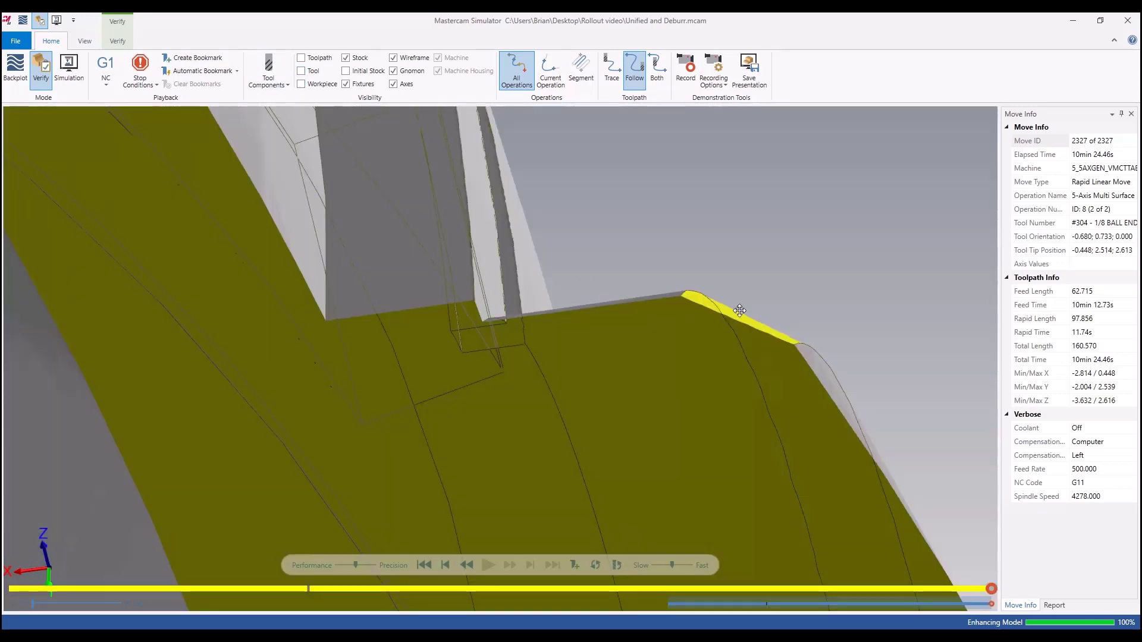
{"action": "scroll", "coordinate": [784, 311], "scroll_direction": "down", "scroll_amount": 2}
{"action": "middle_click_drag", "start_coordinate": [575, 395], "coordinate": [598, 453]}
{"action": "scroll", "coordinate": [696, 419], "scroll_direction": "down", "scroll_amount": 5}
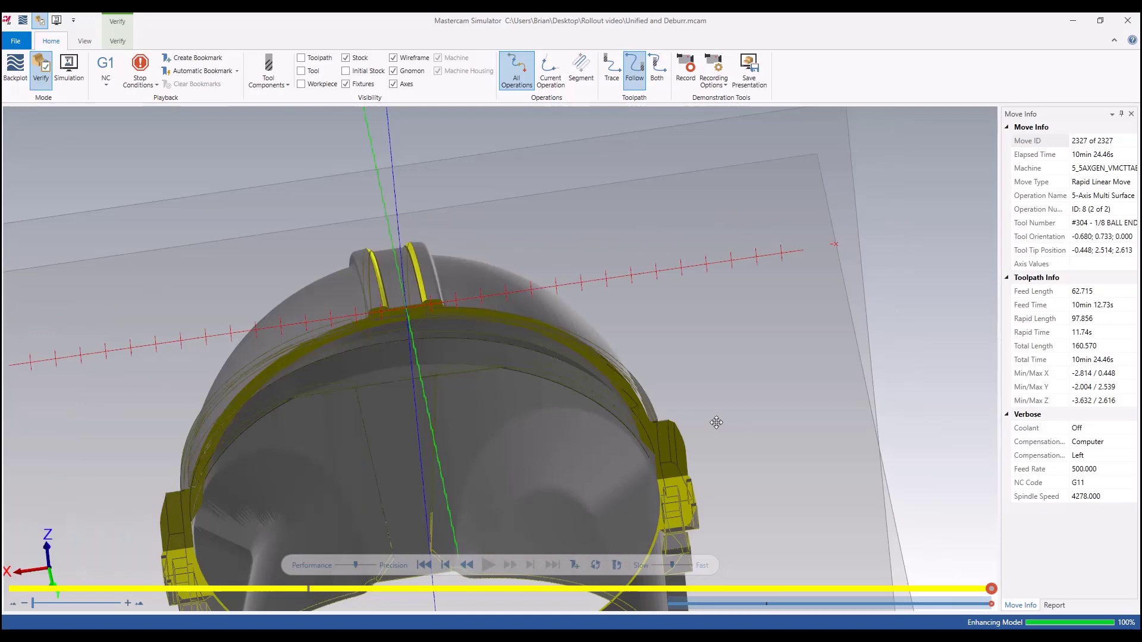
{"action": "middle_click_drag", "start_coordinate": [713, 423], "coordinate": [668, 385]}
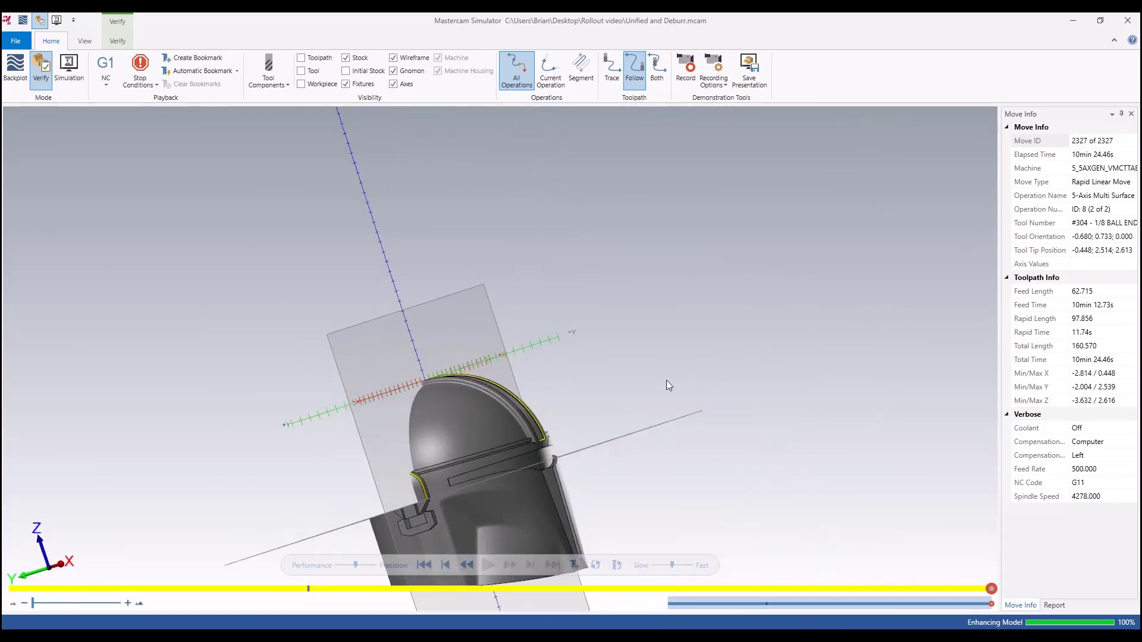